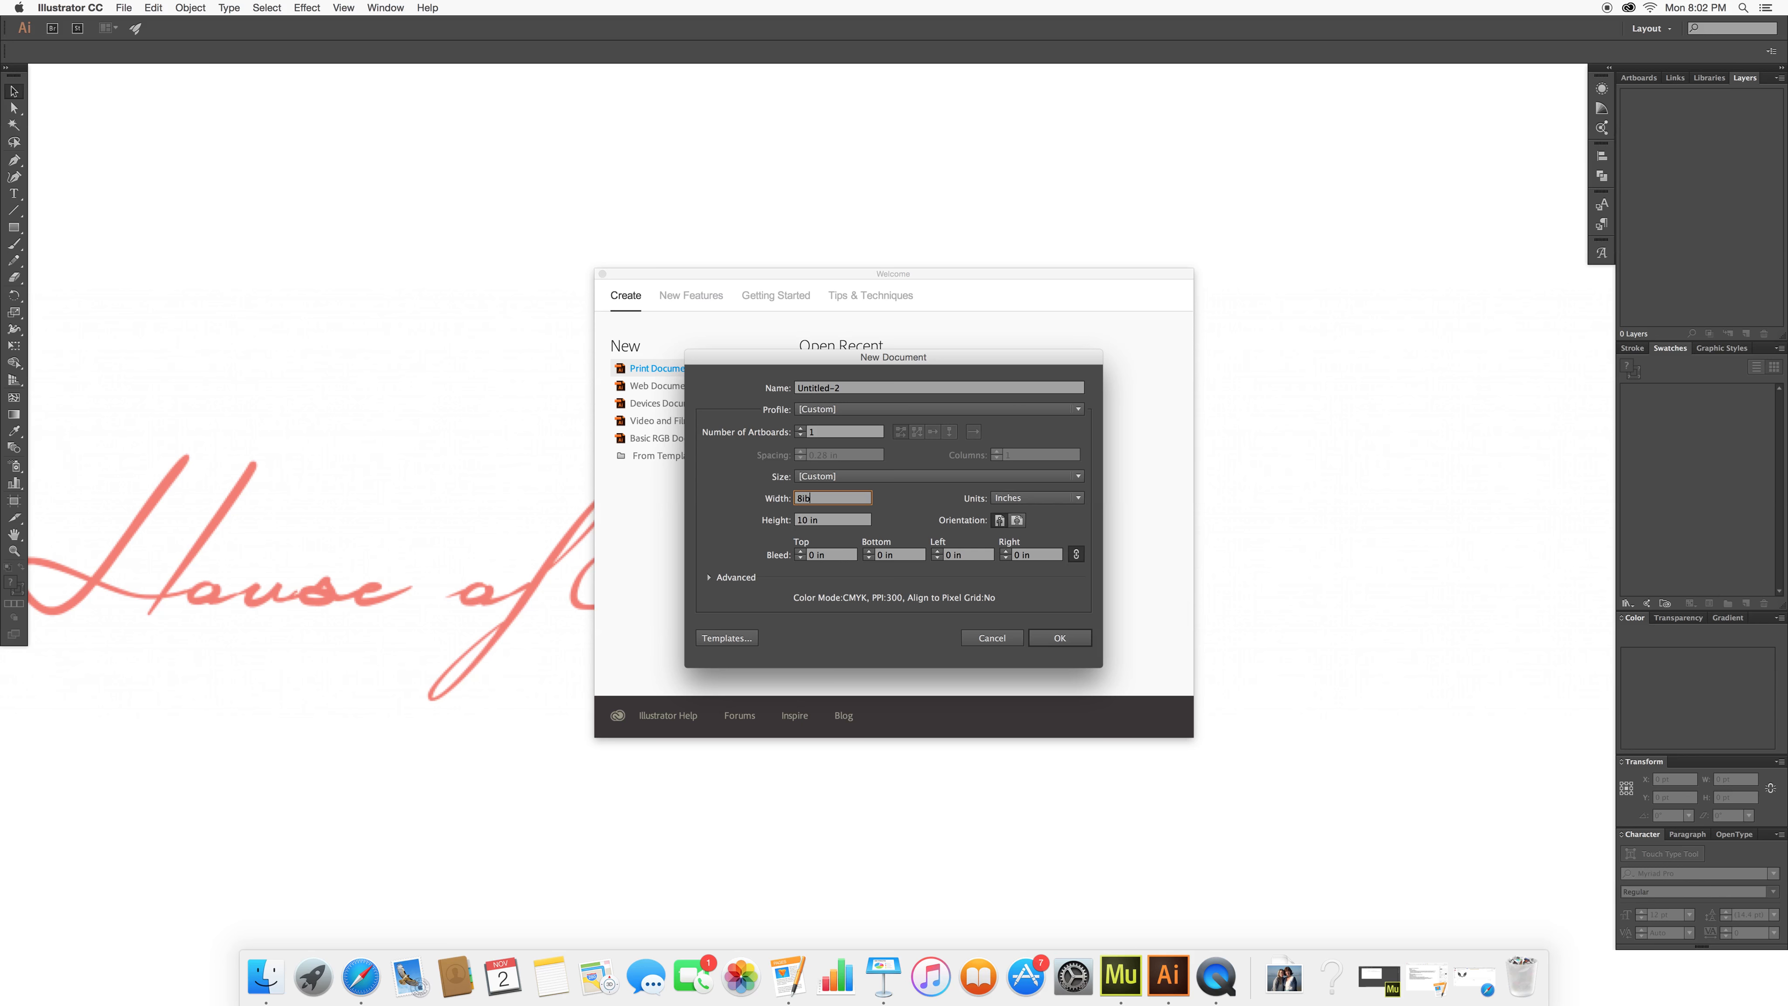
- Create a landscape document 10 in wide and 8 in high with one artboard
{"action": "key", "text": "F12"}
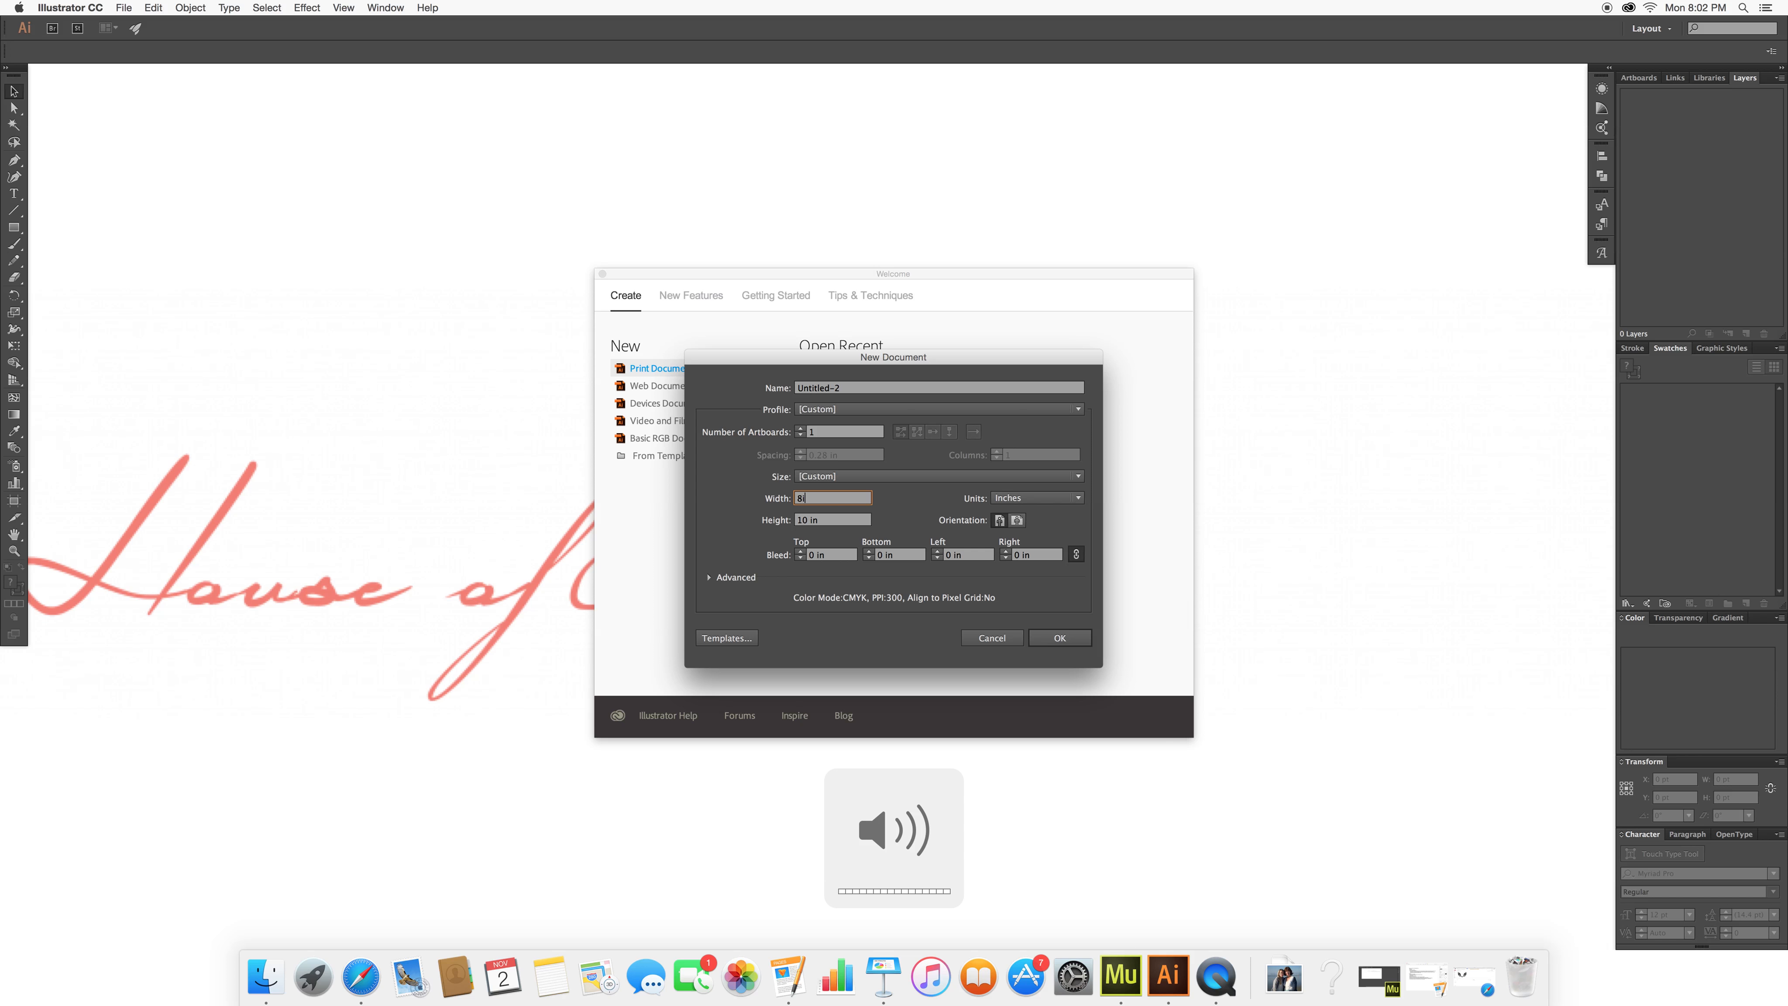
{"action": "type", "text": "n"}
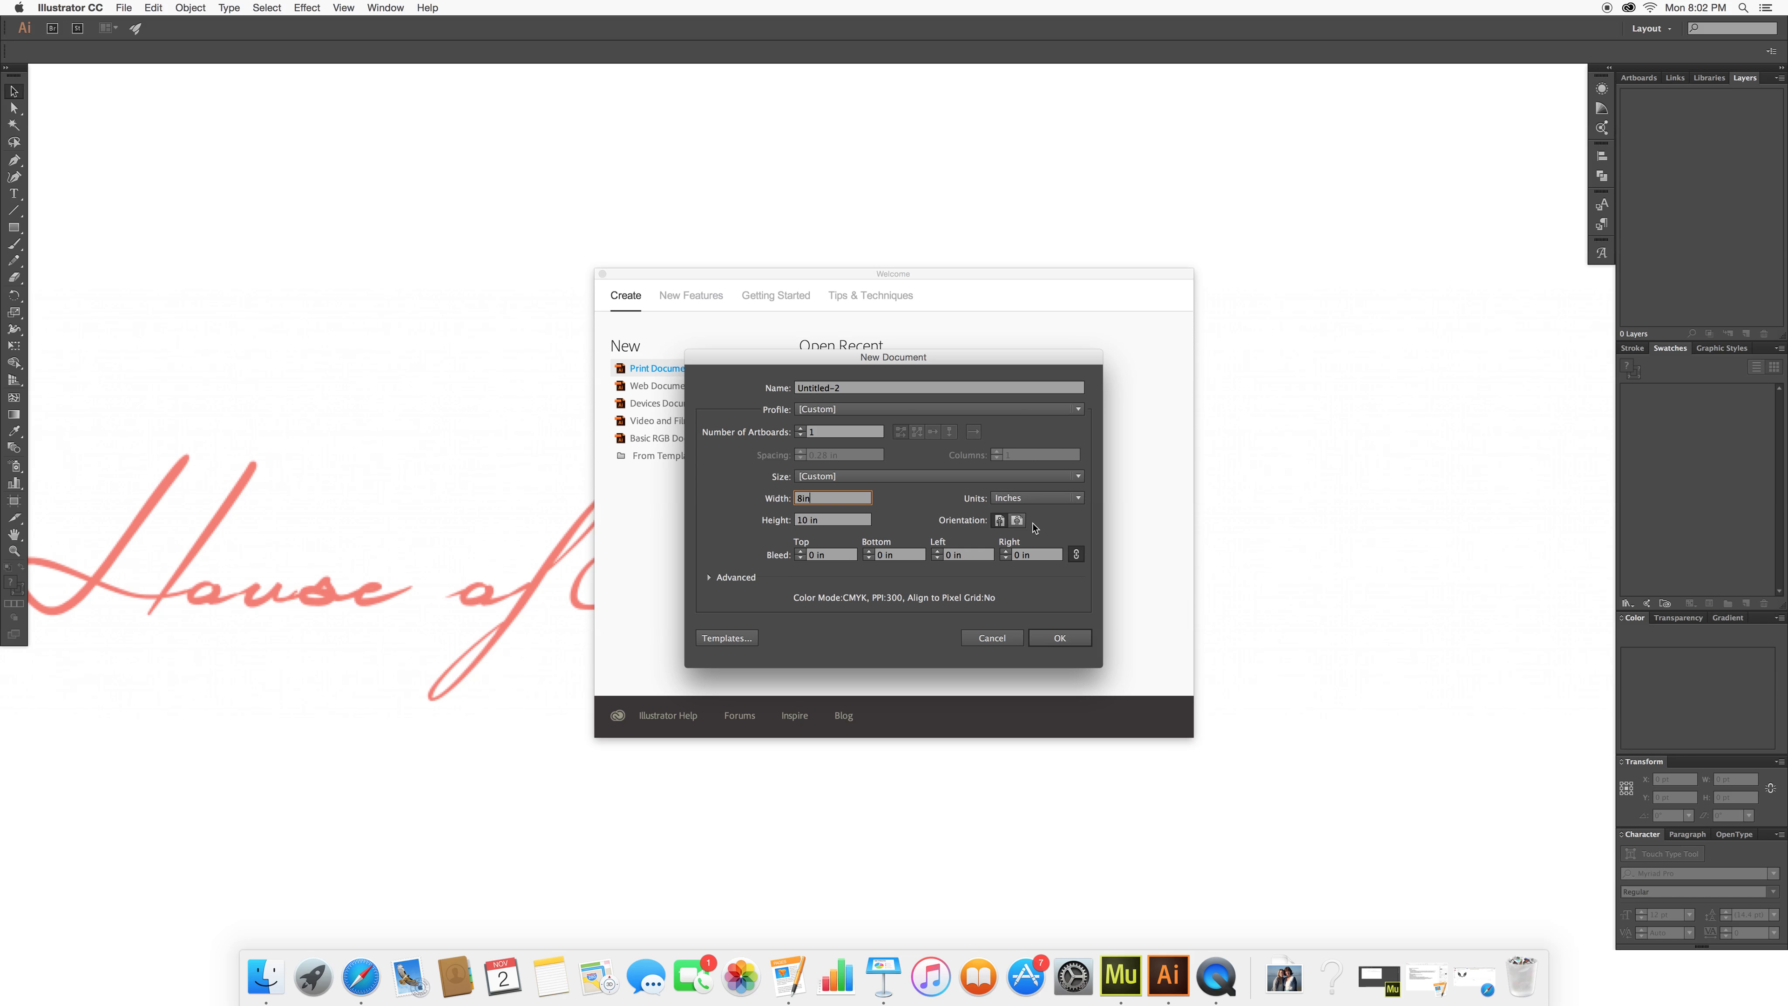
{"action": "left_click", "coordinate": [1018, 528]}
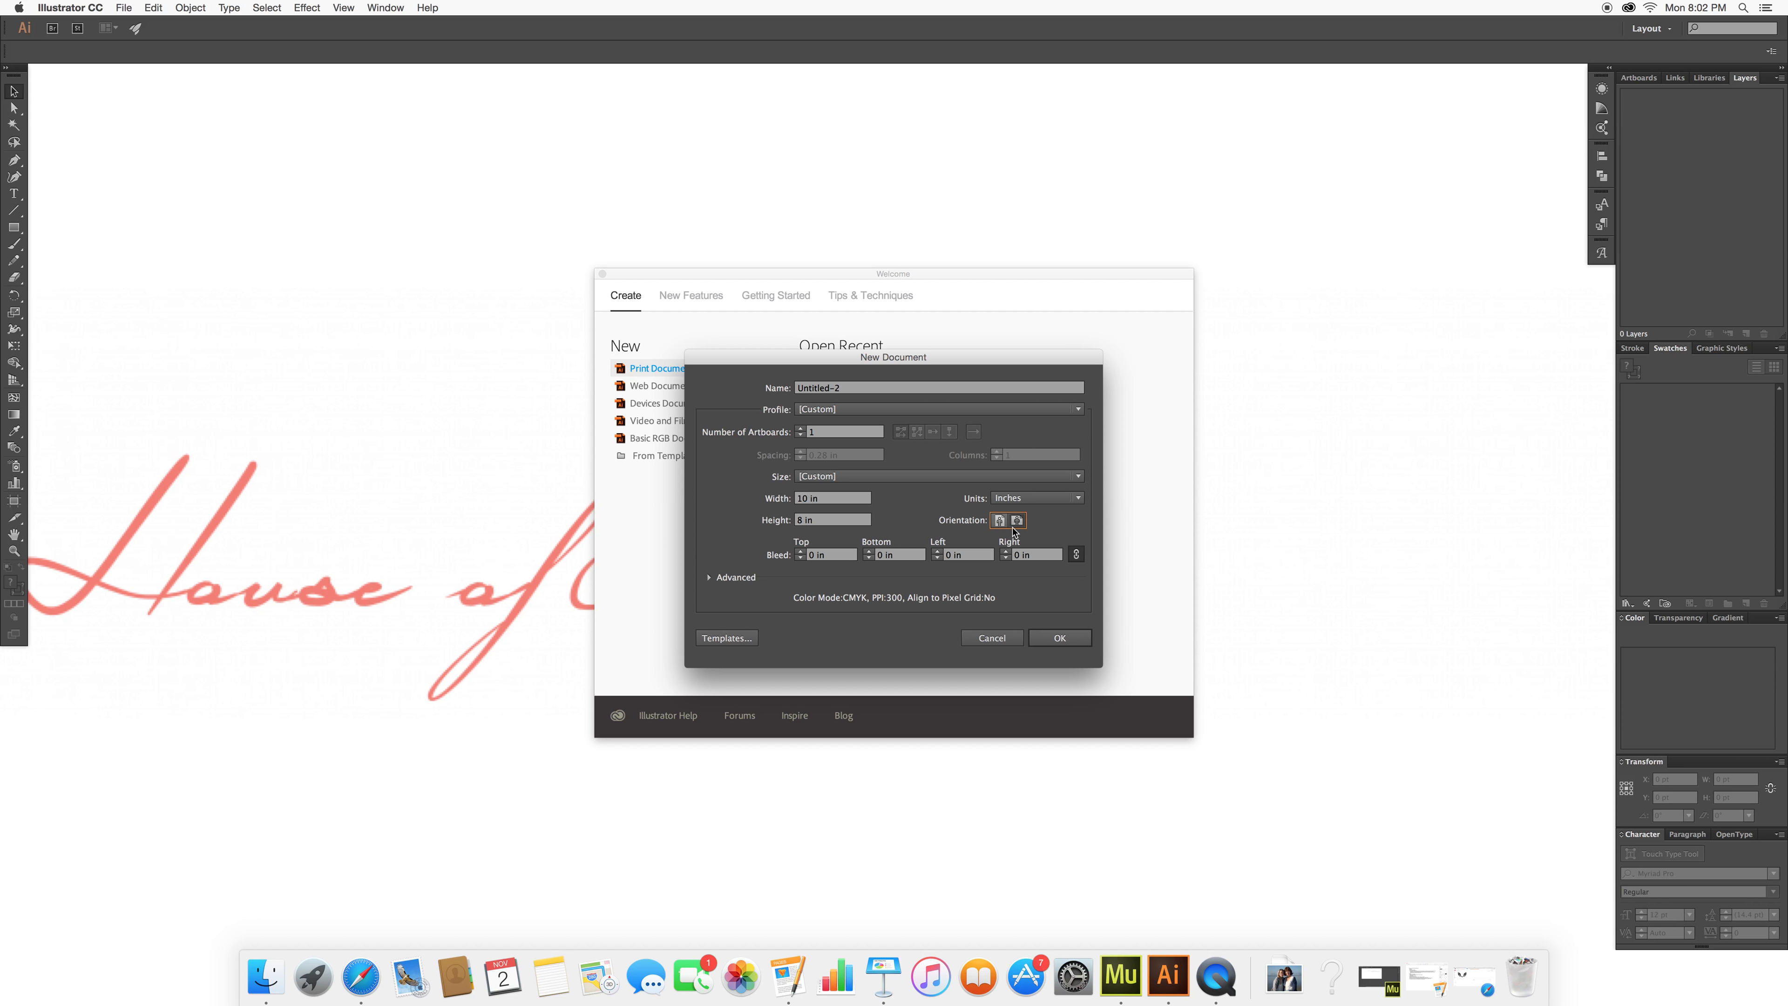
{"action": "left_click", "coordinate": [999, 527]}
{"action": "left_click", "coordinate": [1022, 528]}
{"action": "left_click", "coordinate": [1058, 638]}
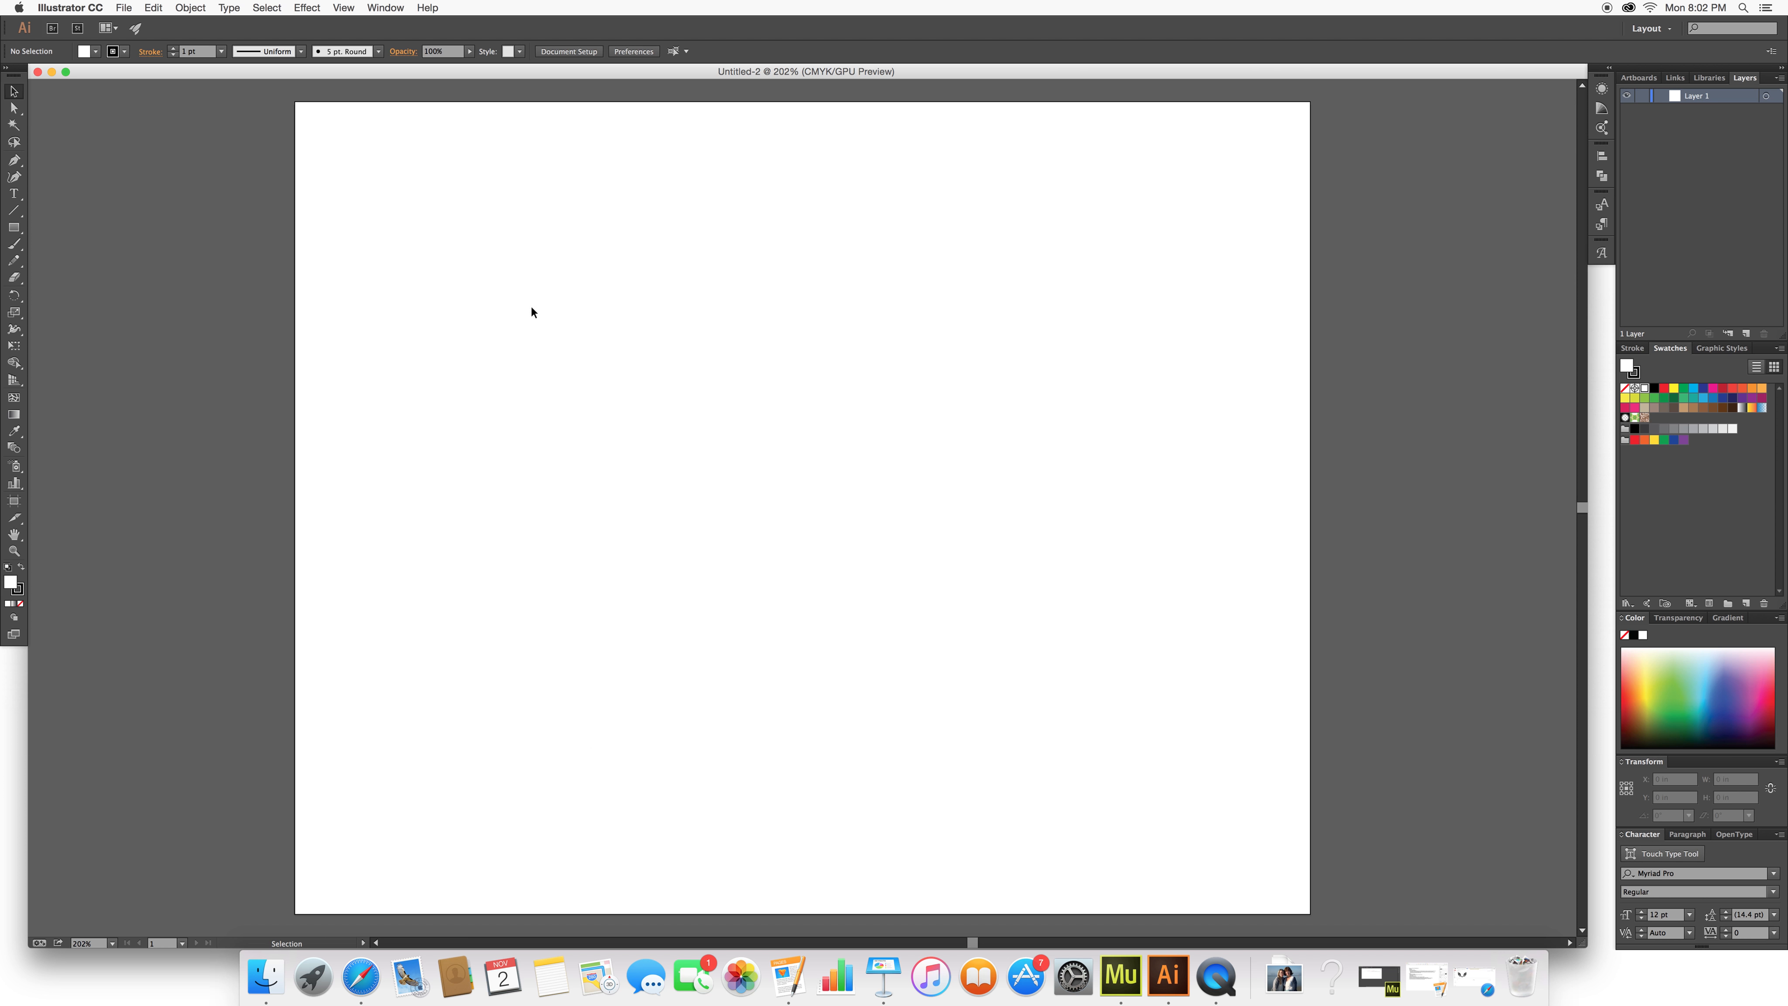
- Place the black wings image from the Desktop and move it onto the artboard
{"action": "left_click", "coordinate": [125, 8]}
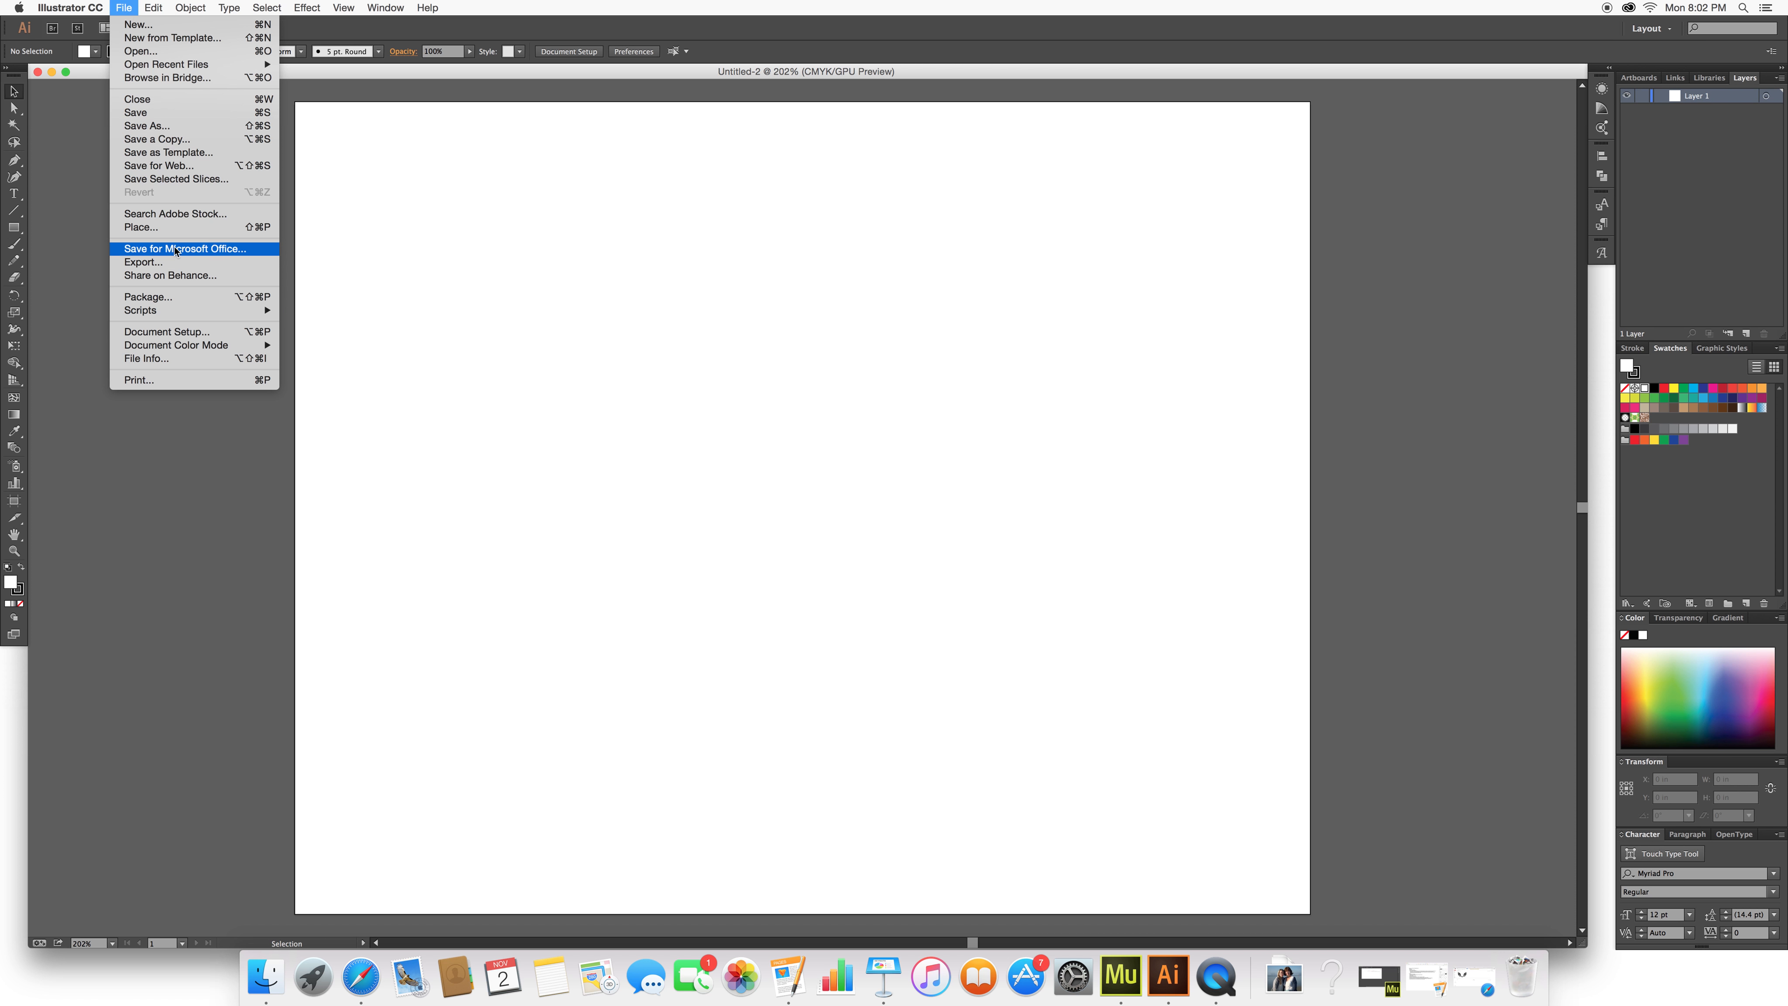
{"action": "left_click", "coordinate": [181, 228]}
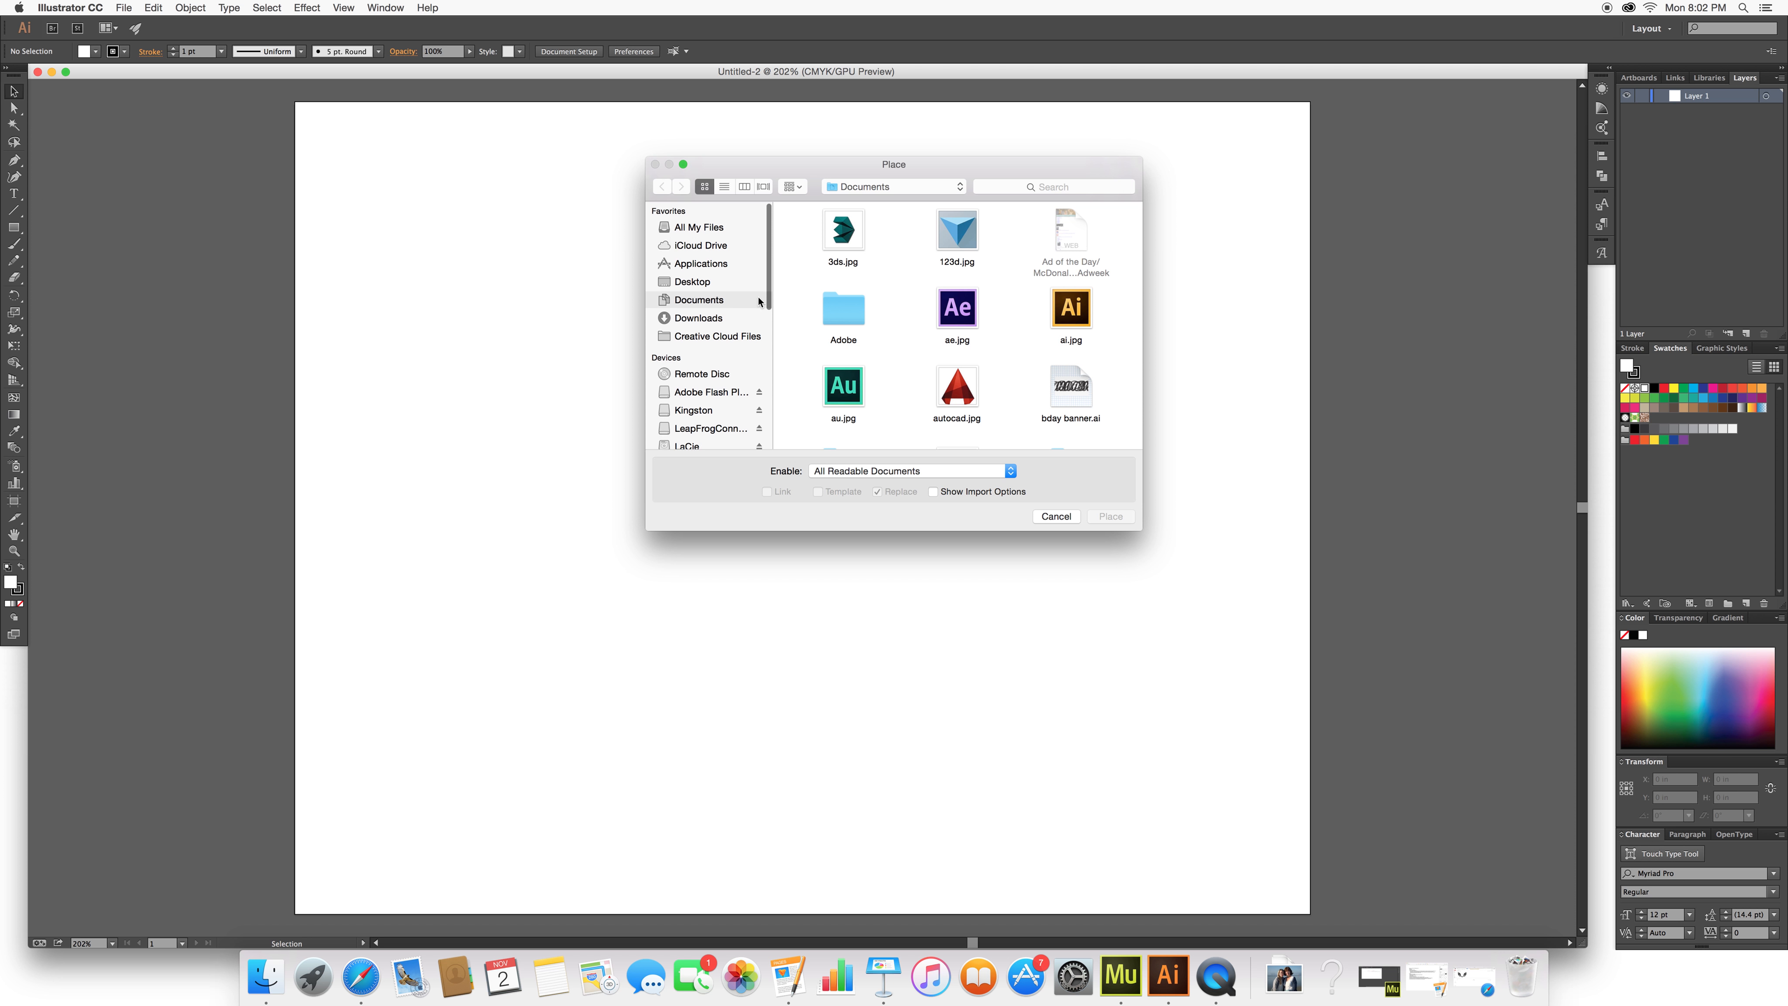
{"action": "left_click", "coordinate": [681, 283]}
{"action": "scroll", "coordinate": [1049, 282], "scroll_direction": "down", "scroll_amount": 3}
{"action": "left_click", "coordinate": [1070, 380]}
{"action": "left_click", "coordinate": [1111, 518]}
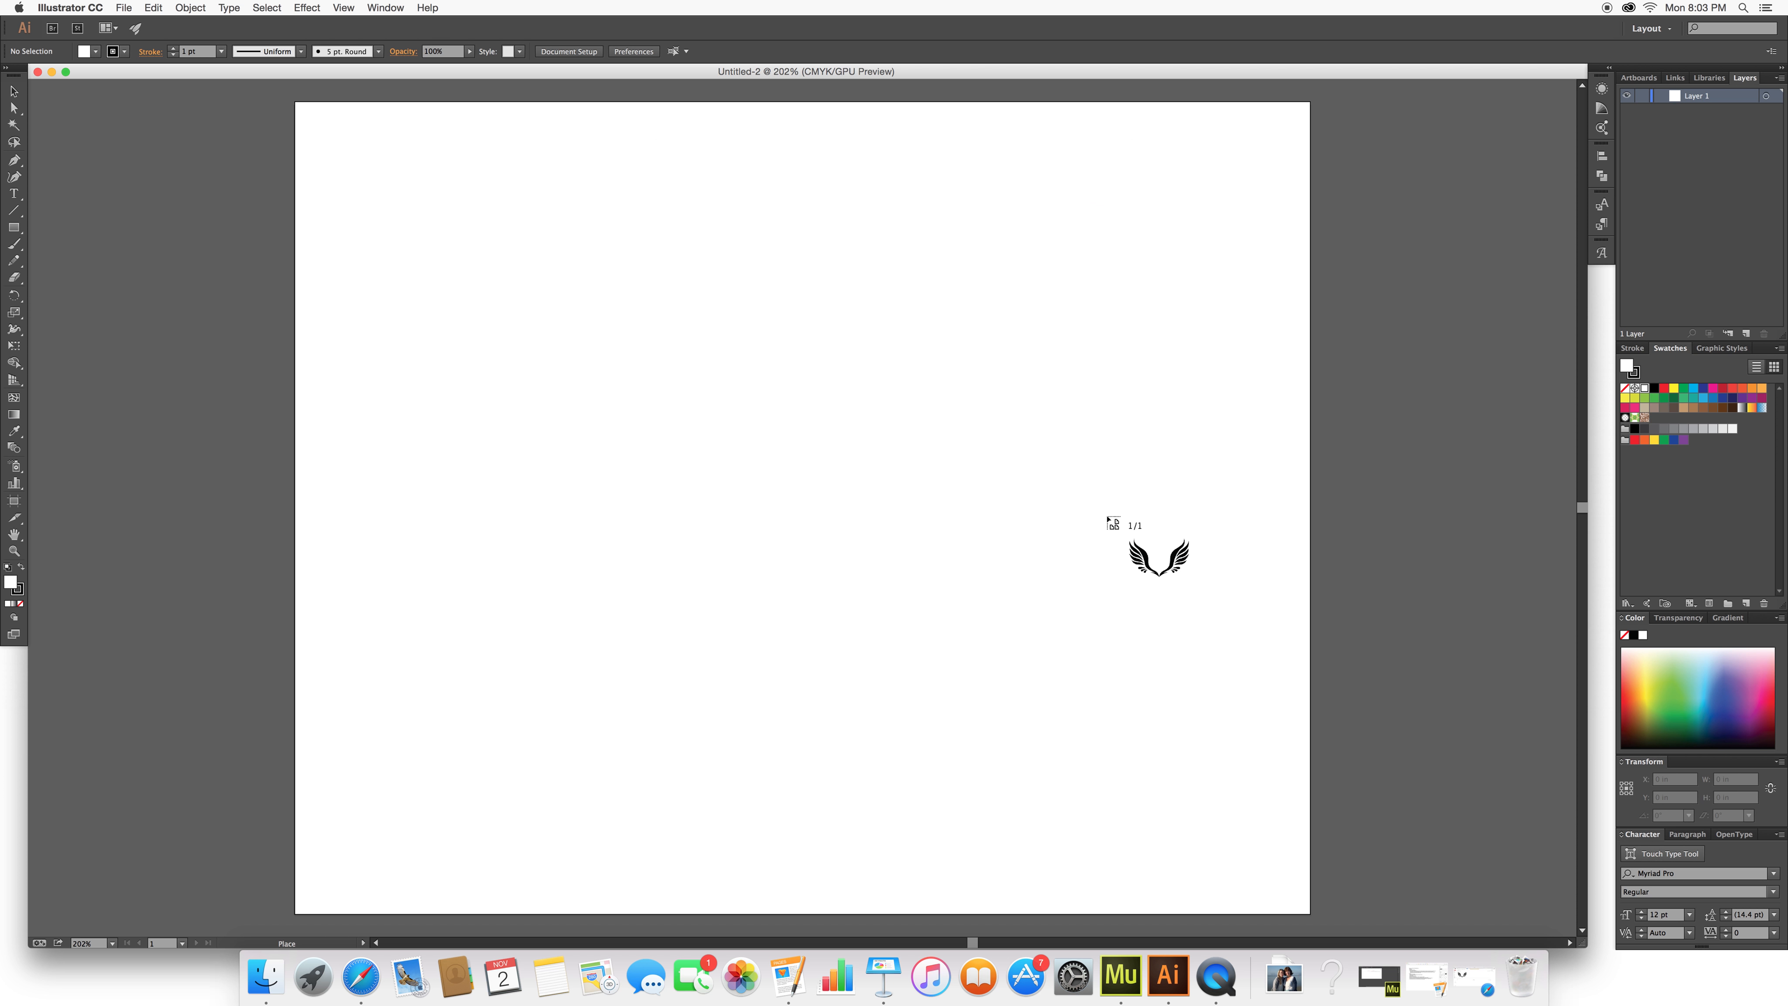
{"action": "left_click", "coordinate": [826, 439]}
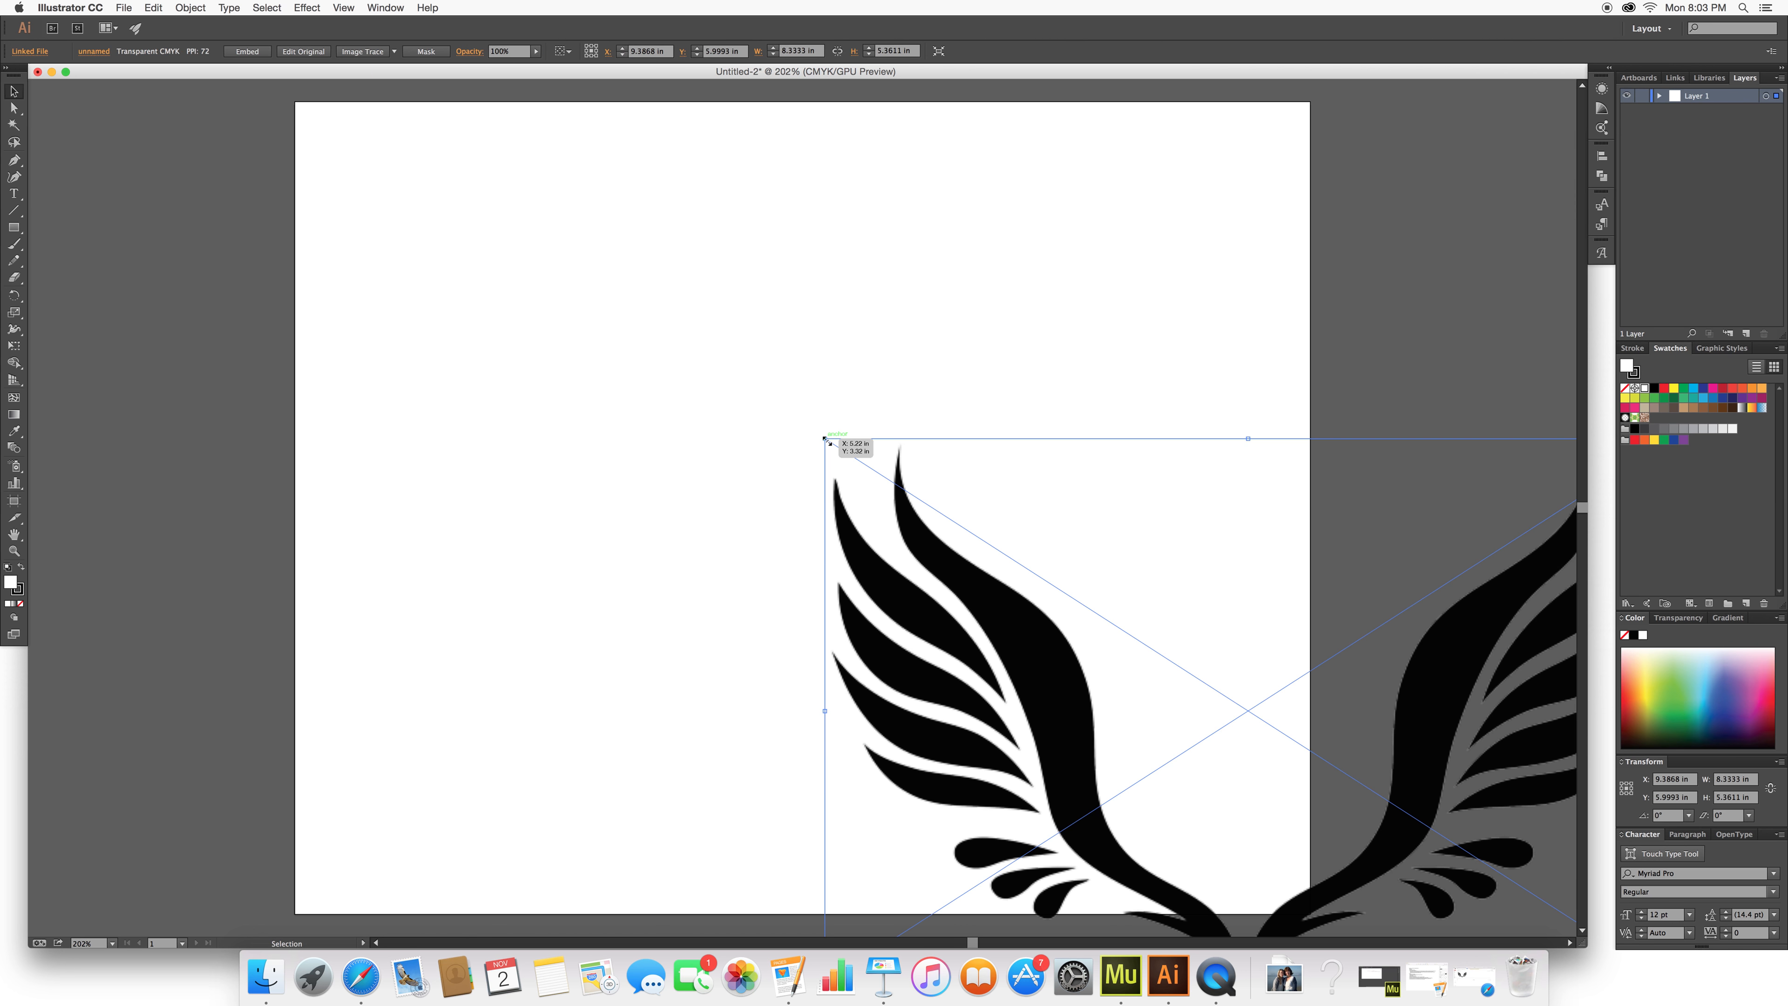
{"action": "left_click_drag", "start_coordinate": [1084, 775], "coordinate": [678, 520]}
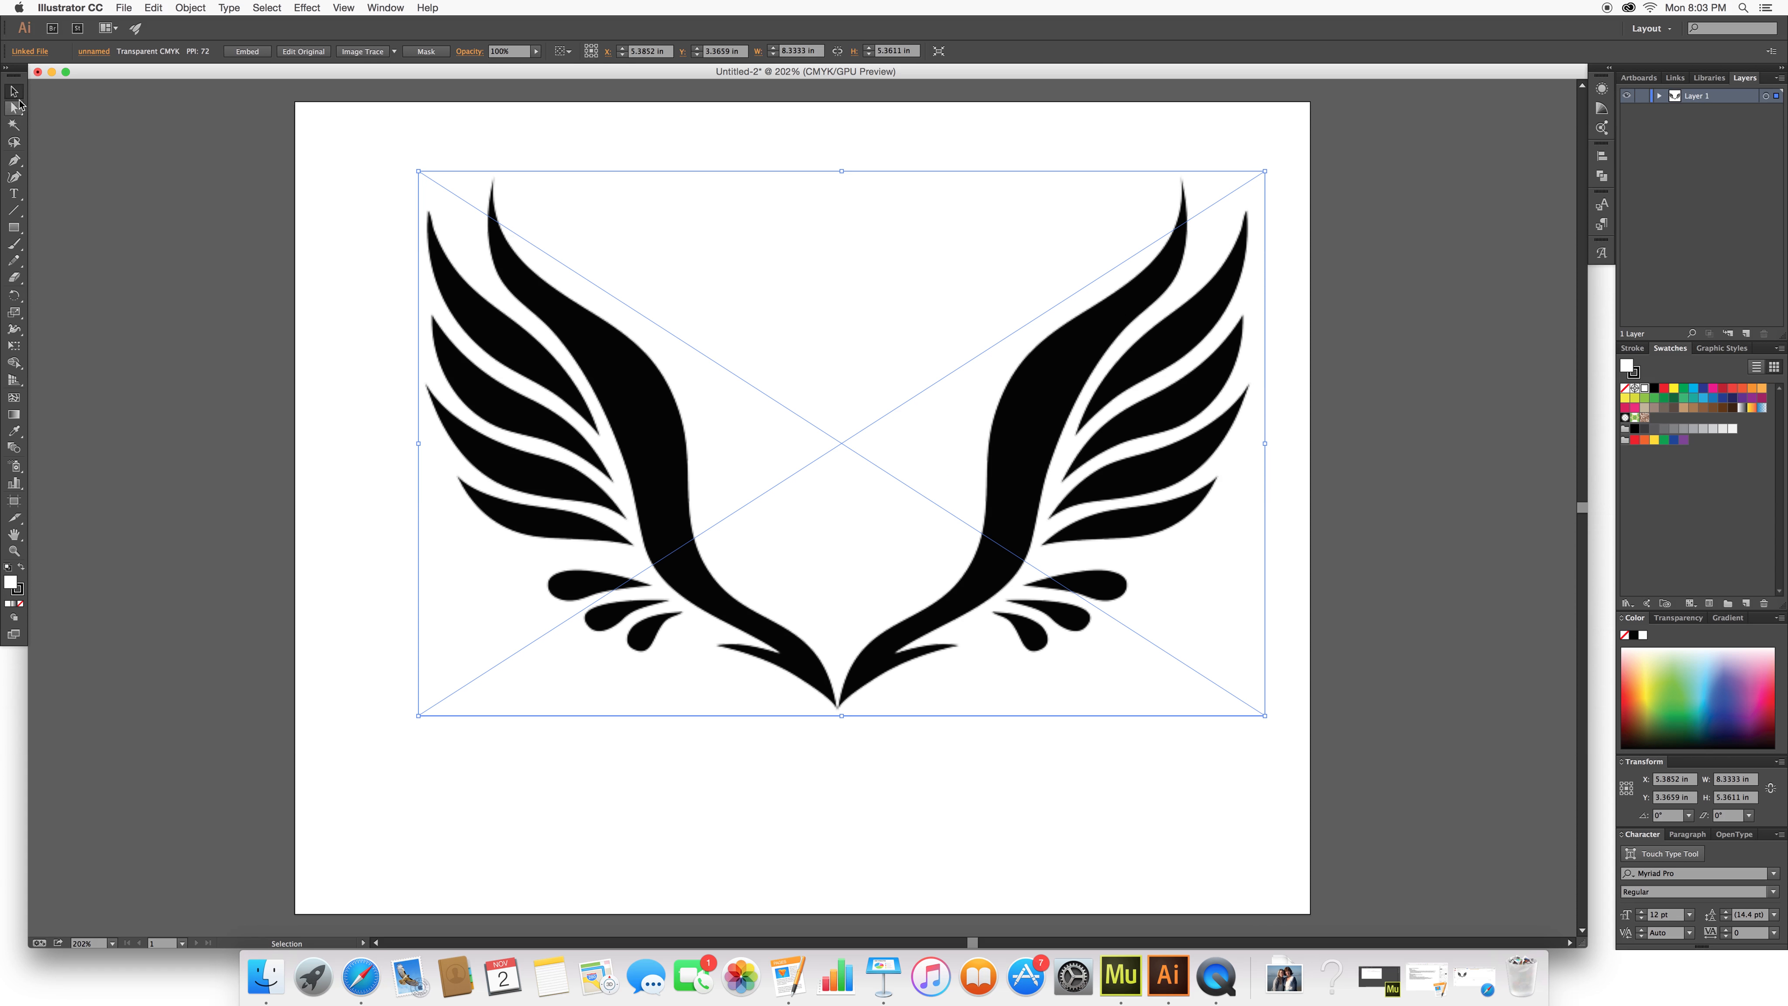
{"action": "left_click_drag", "start_coordinate": [419, 172], "coordinate": [396, 371]}
{"action": "key", "text": "super+z"}
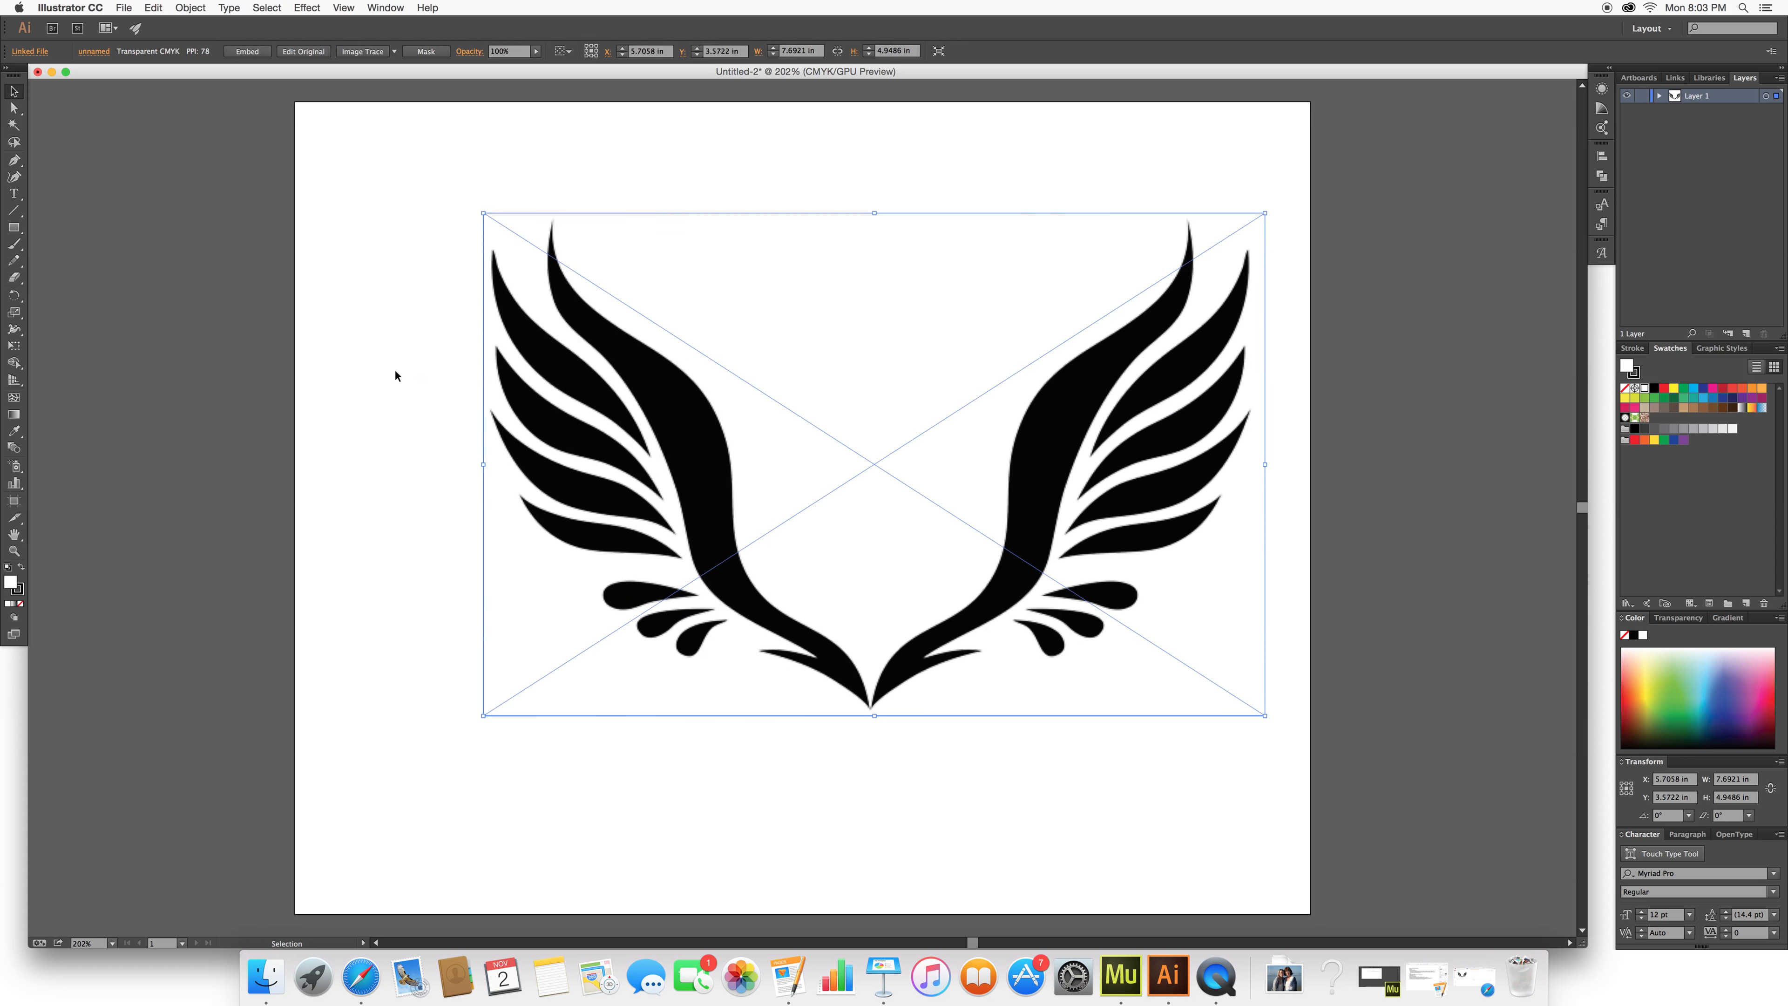
{"action": "left_click_drag", "start_coordinate": [484, 213], "coordinate": [361, 199]}
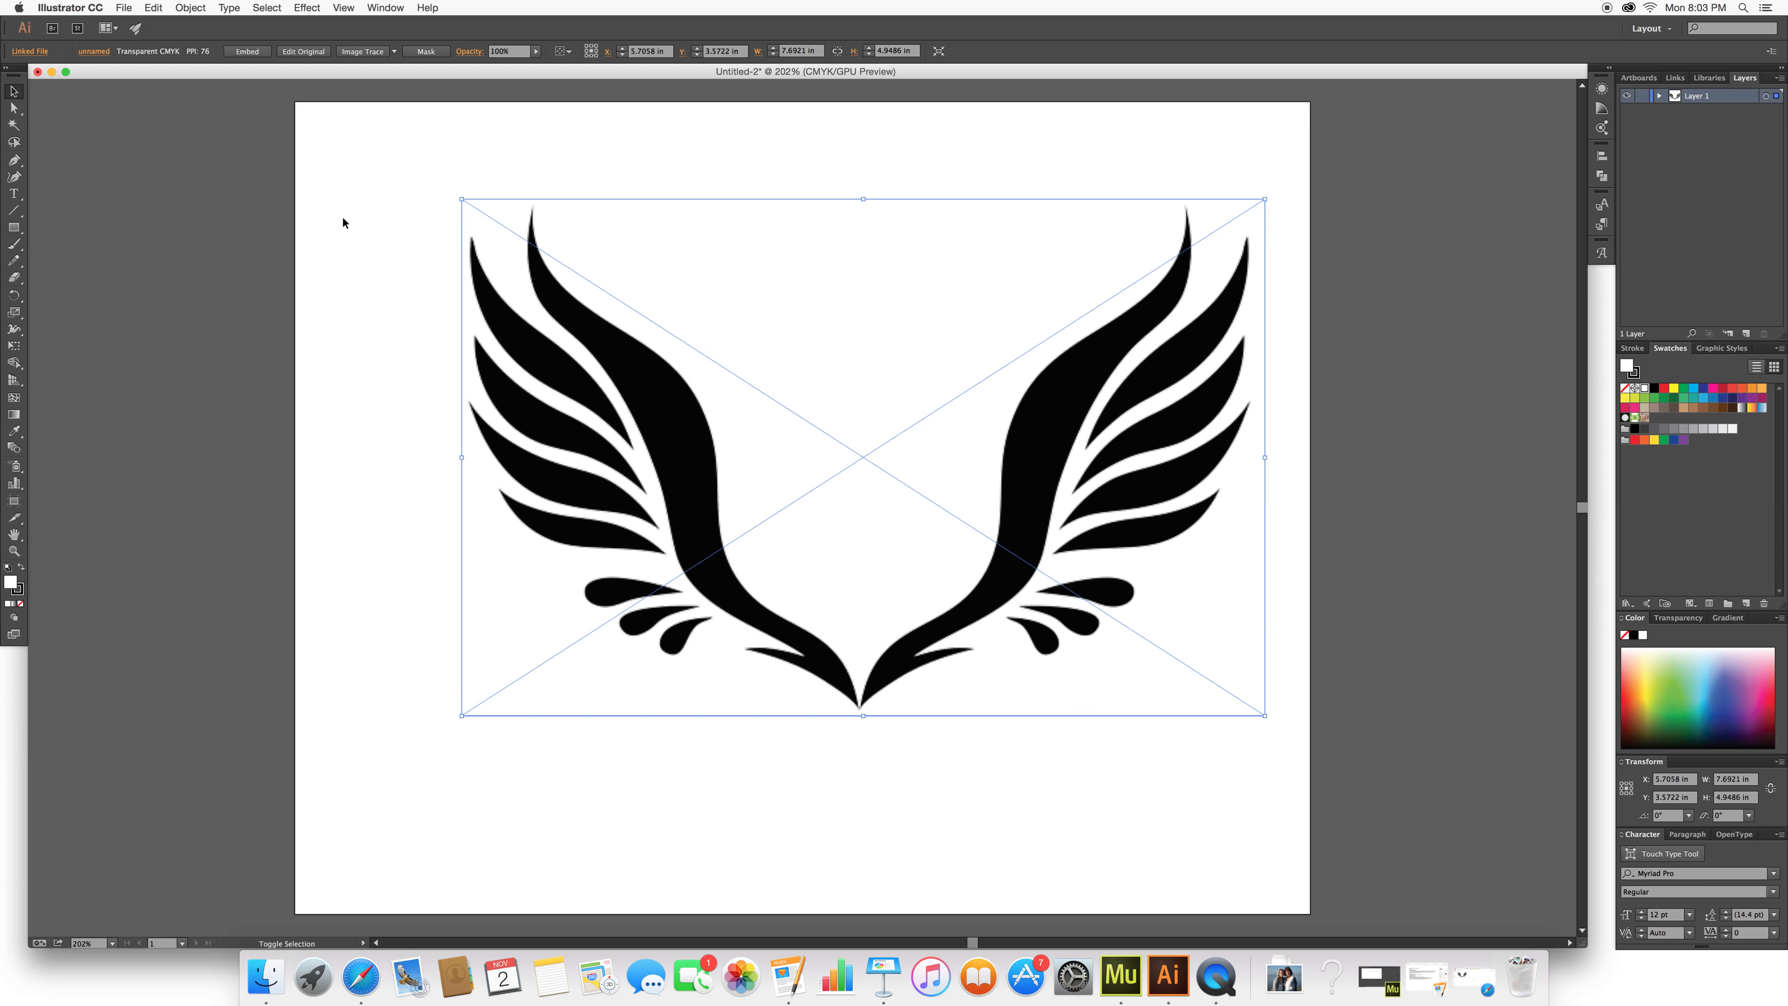
{"action": "left_click_drag", "start_coordinate": [463, 717], "coordinate": [320, 807]}
{"action": "key", "text": "a"}
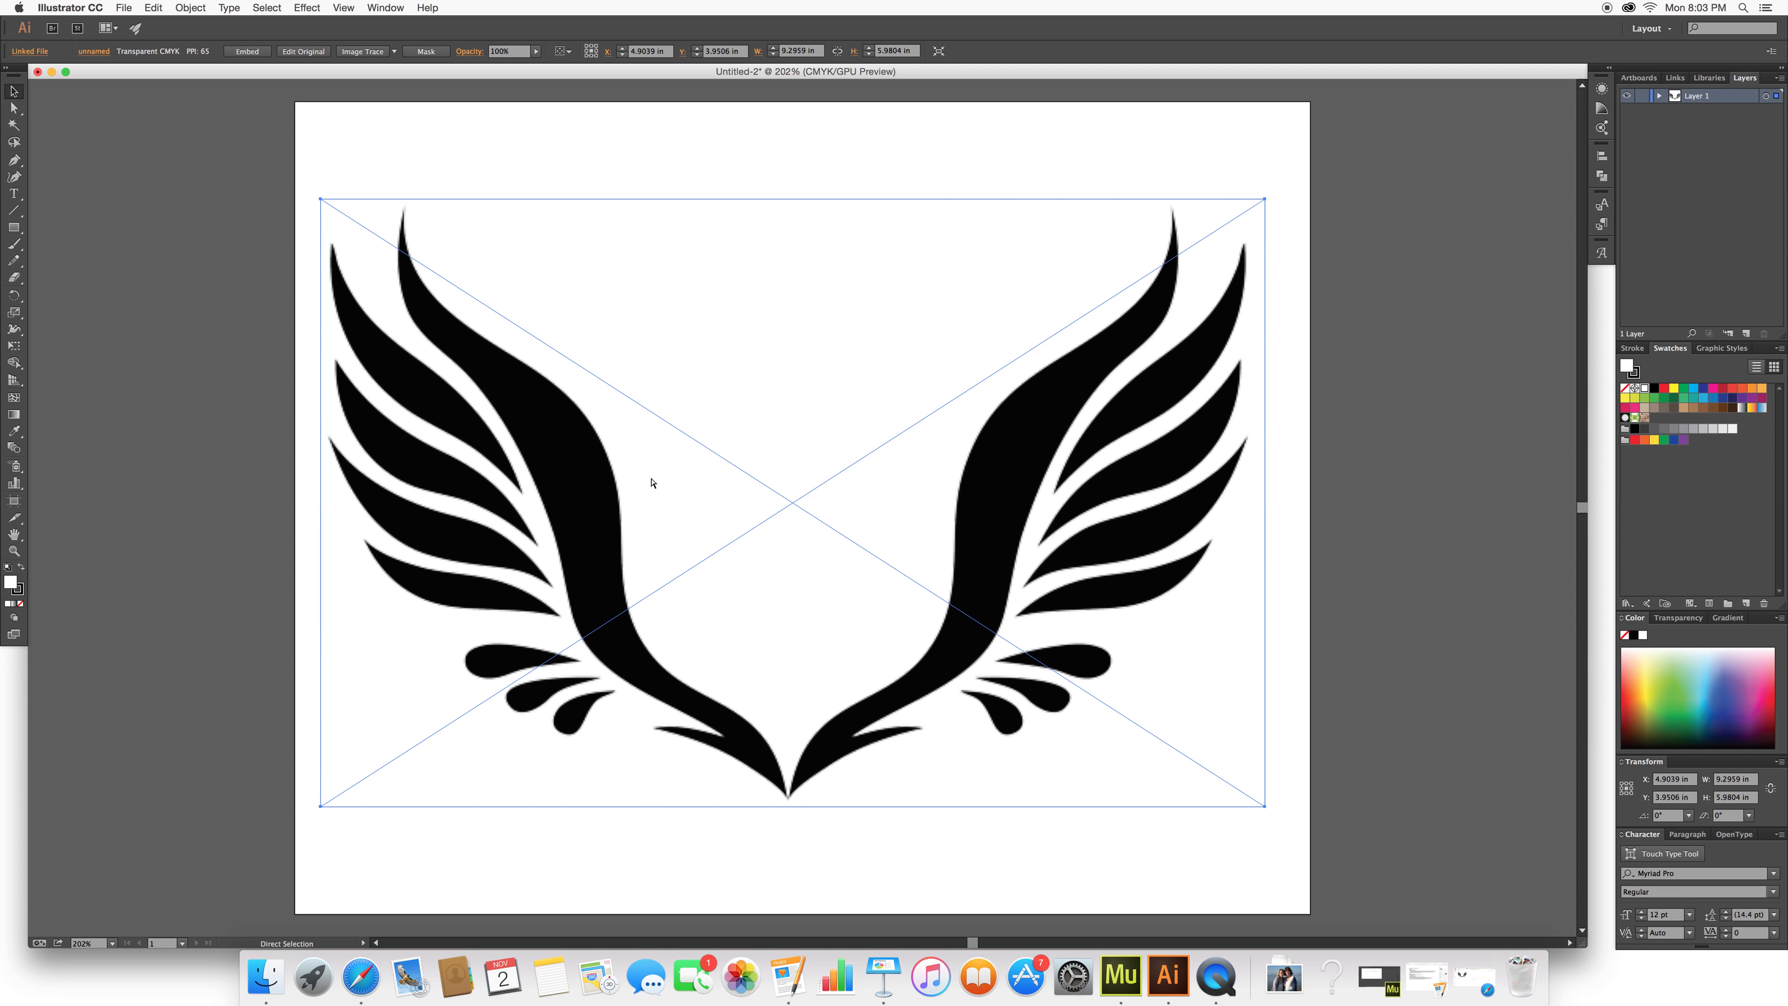
{"action": "key", "text": "super+z"}
{"action": "key", "text": "v"}
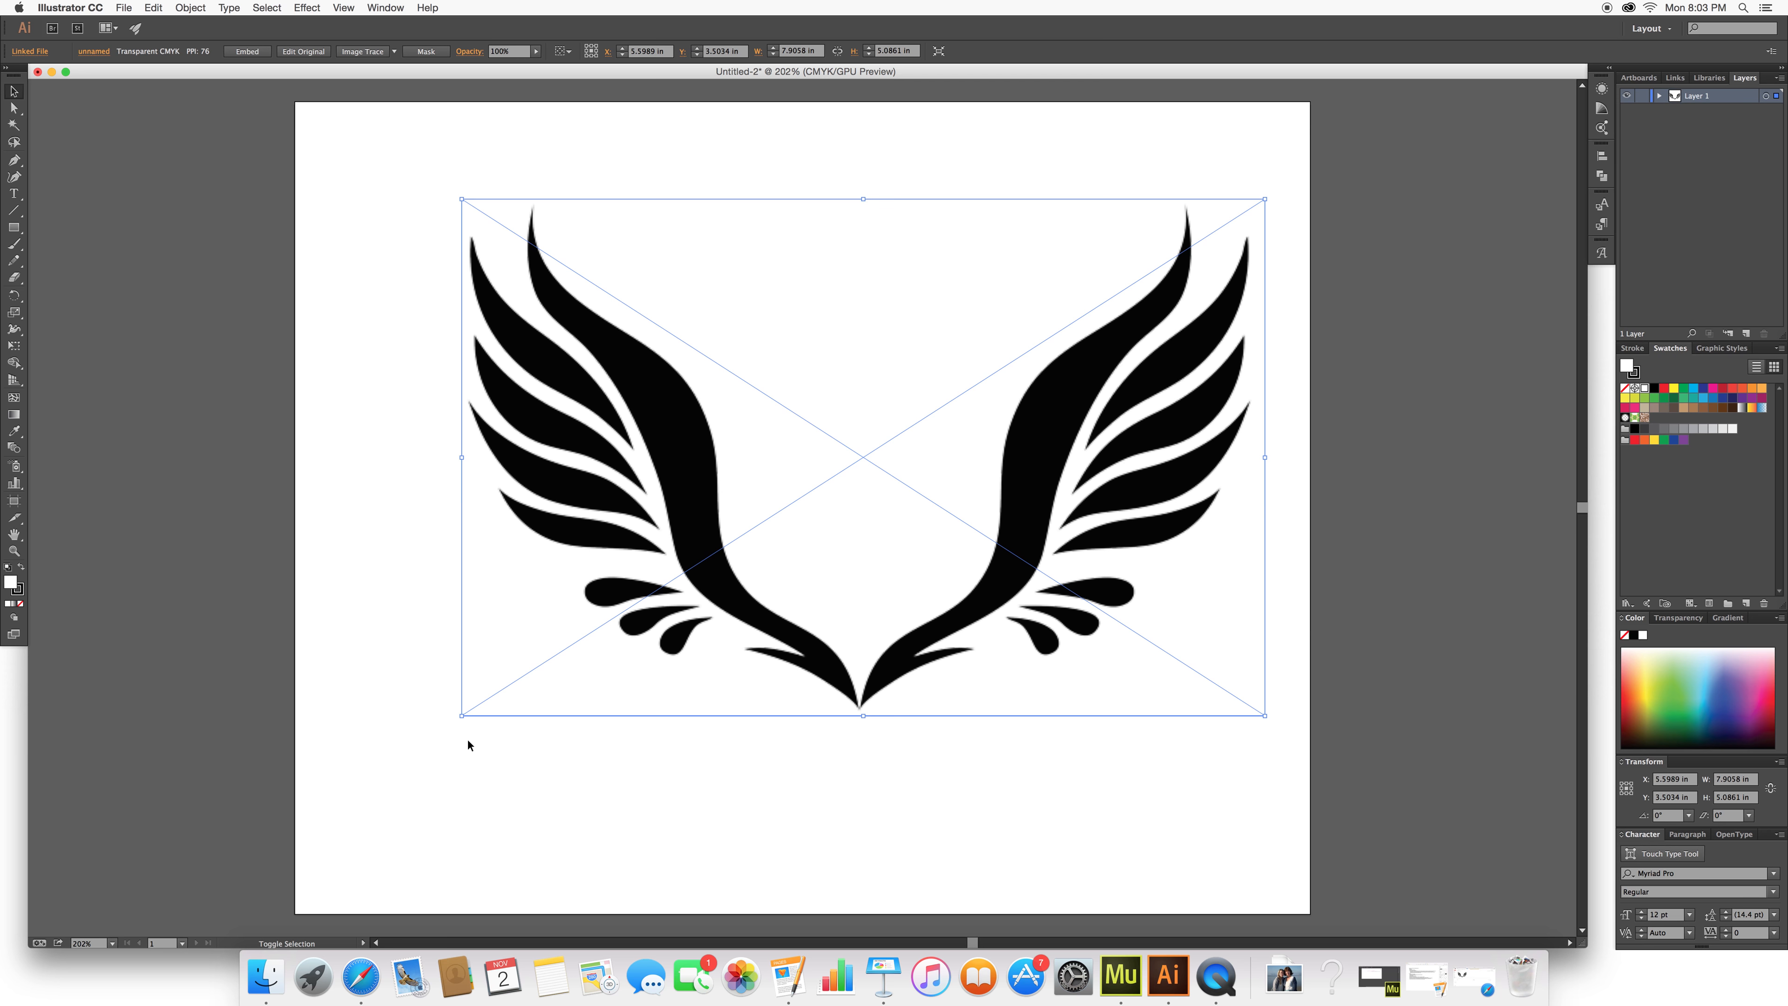
- Scale the wings image proportionally to about 9.26 by 5.96 in and center it horizontally, slightly above the artboard's middle
{"action": "left_click_drag", "start_coordinate": [462, 716], "coordinate": [331, 845]}
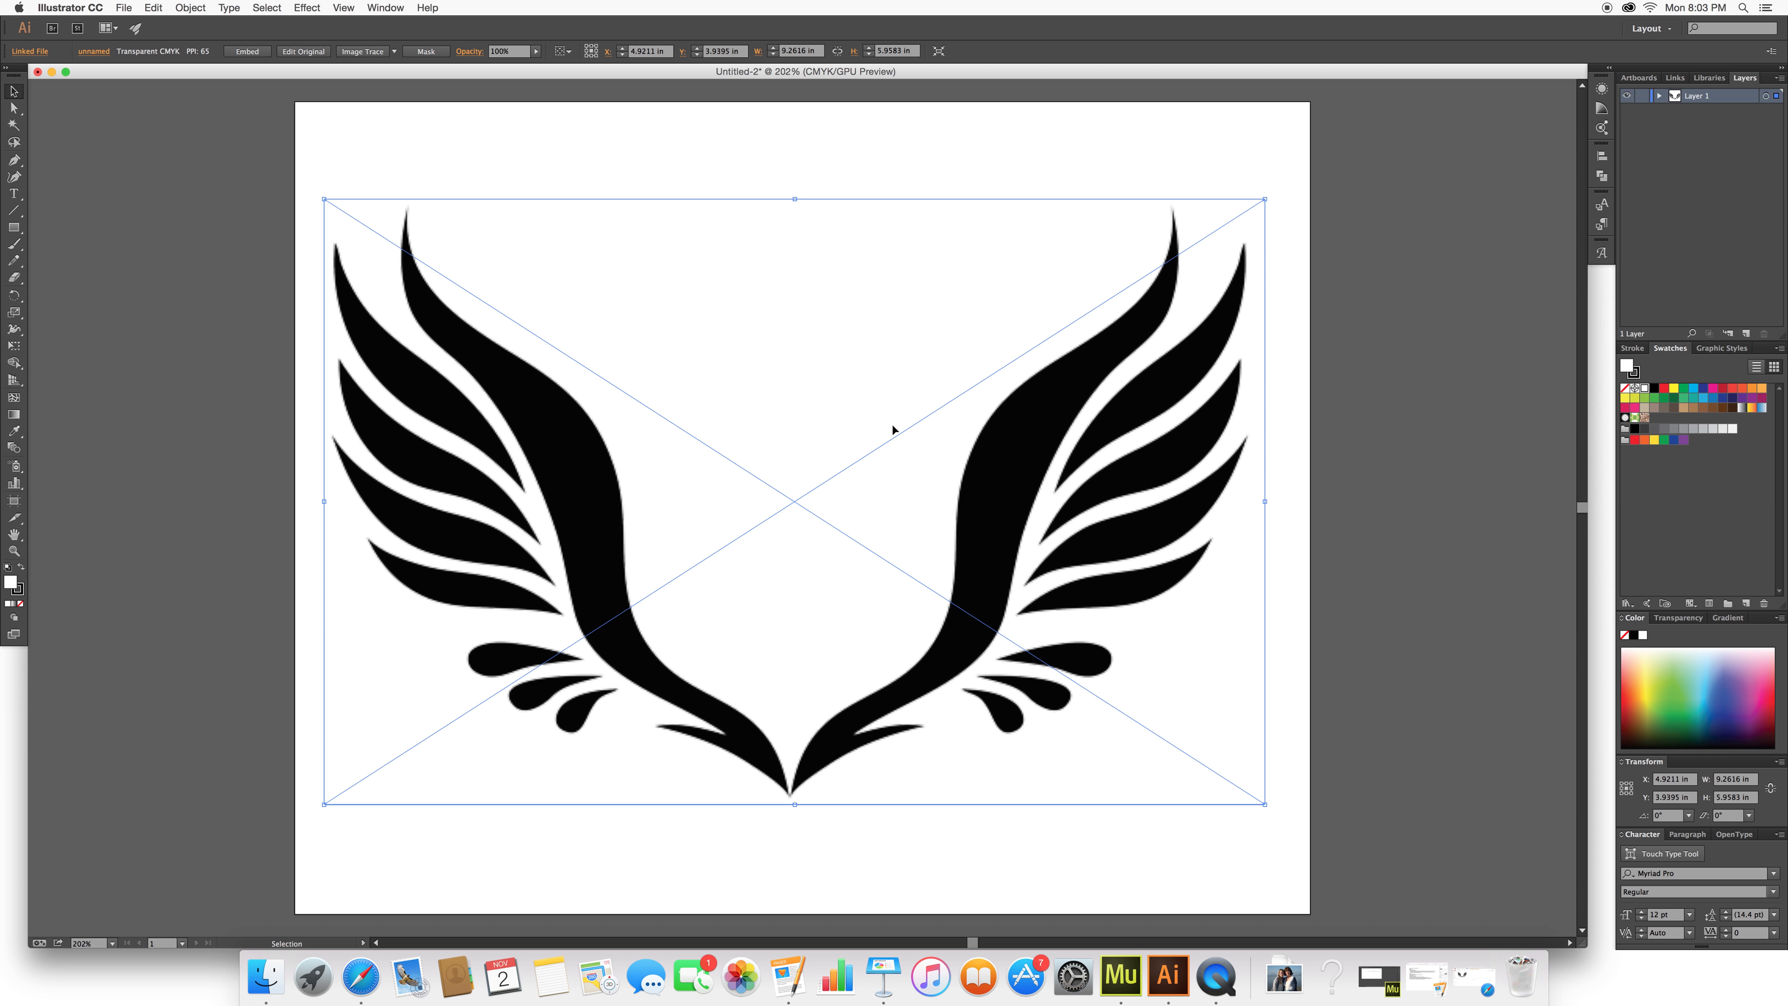
{"action": "left_click_drag", "start_coordinate": [1067, 455], "coordinate": [1094, 438]}
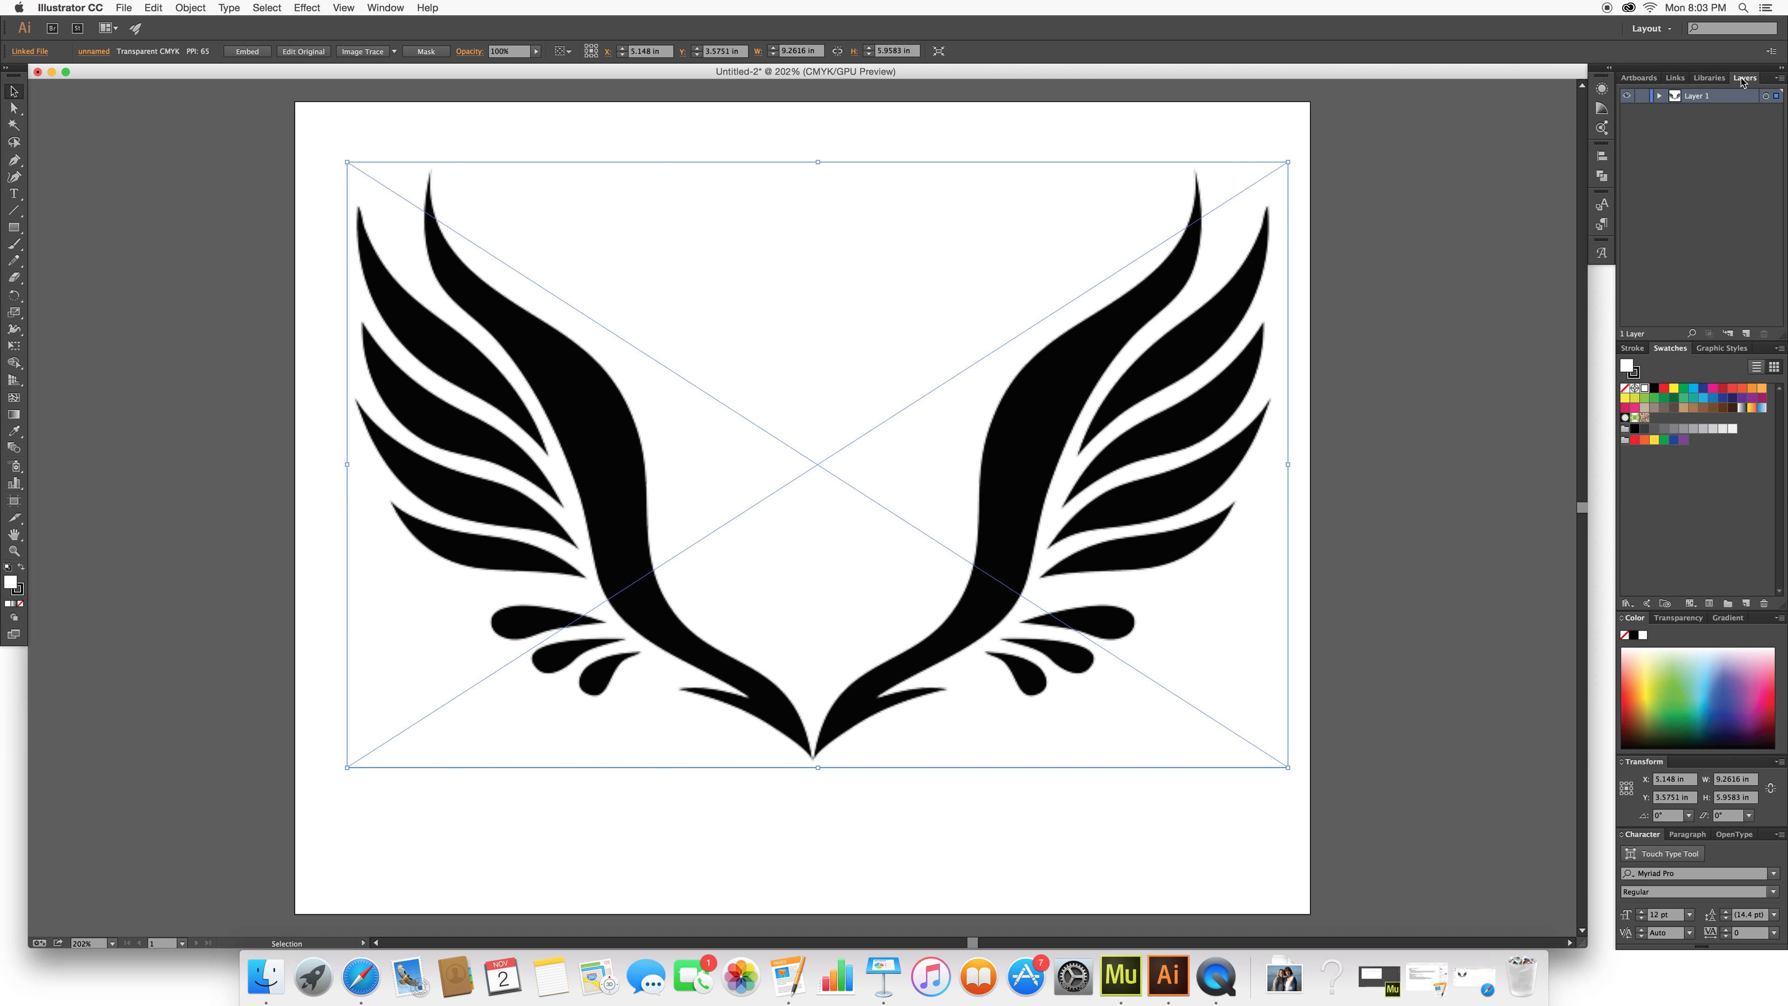
- Lock the layer holding the wings image and float the layer list beside the artboard
{"action": "left_click", "coordinate": [1643, 96]}
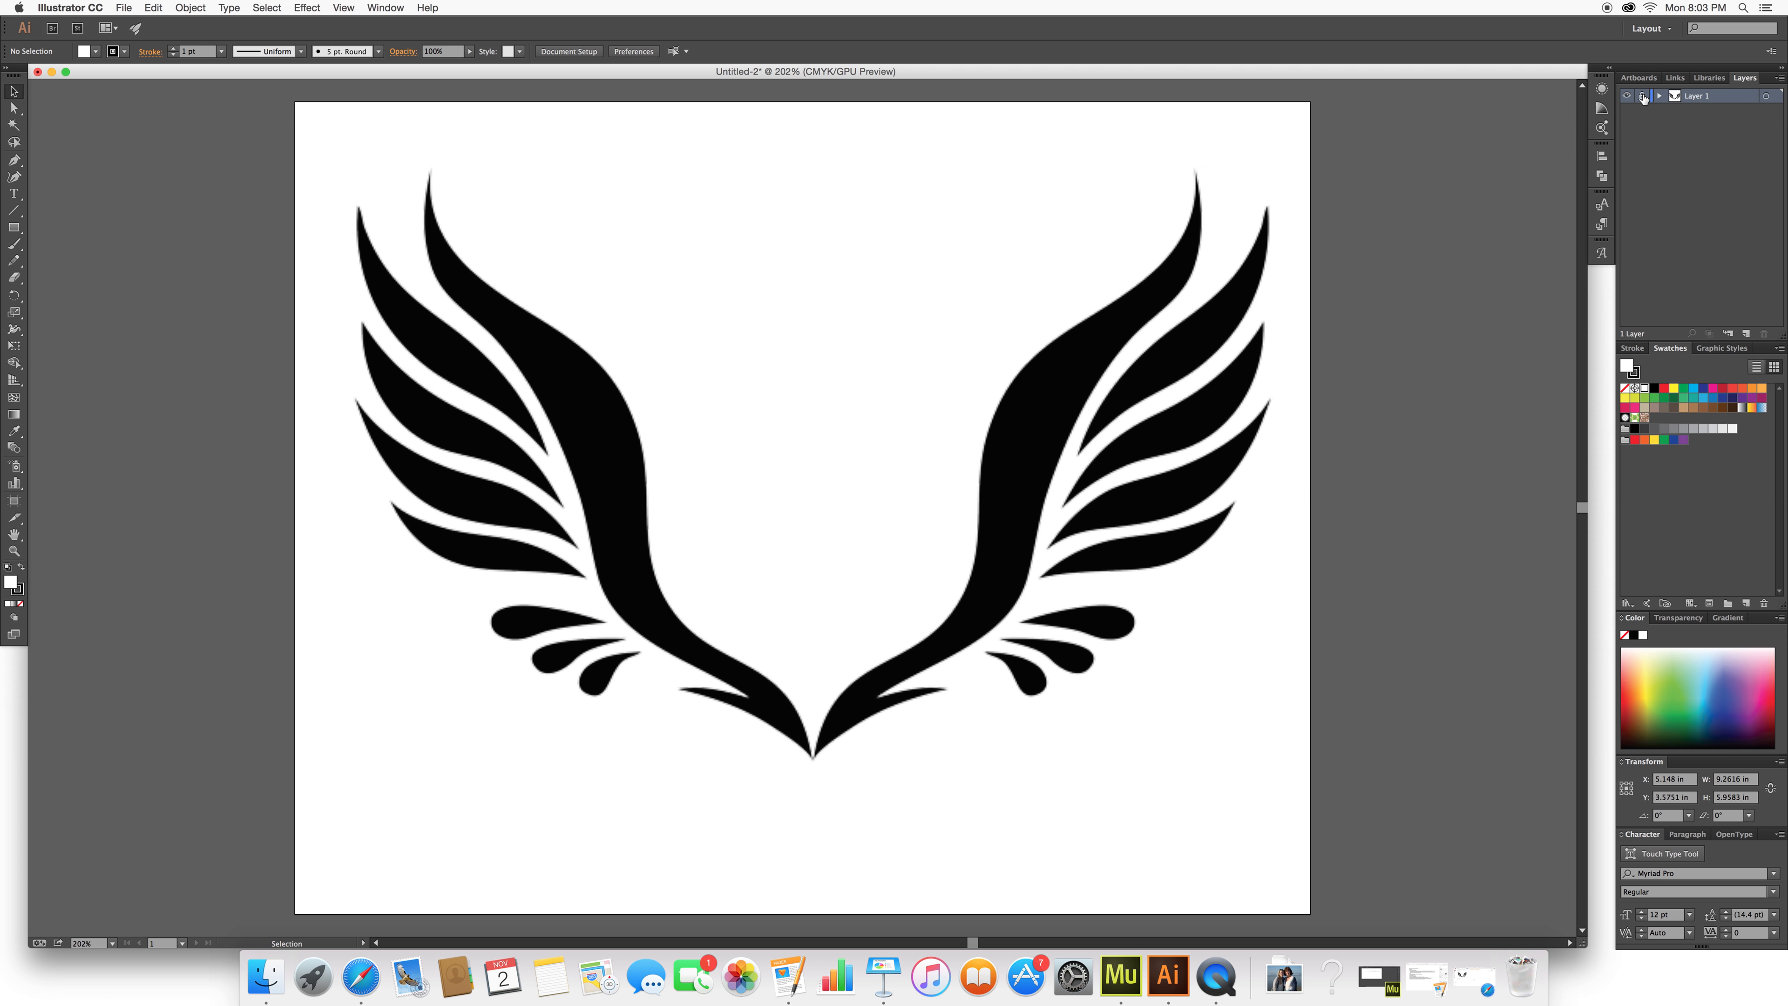
{"action": "left_click_drag", "start_coordinate": [1744, 78], "coordinate": [1723, 104]}
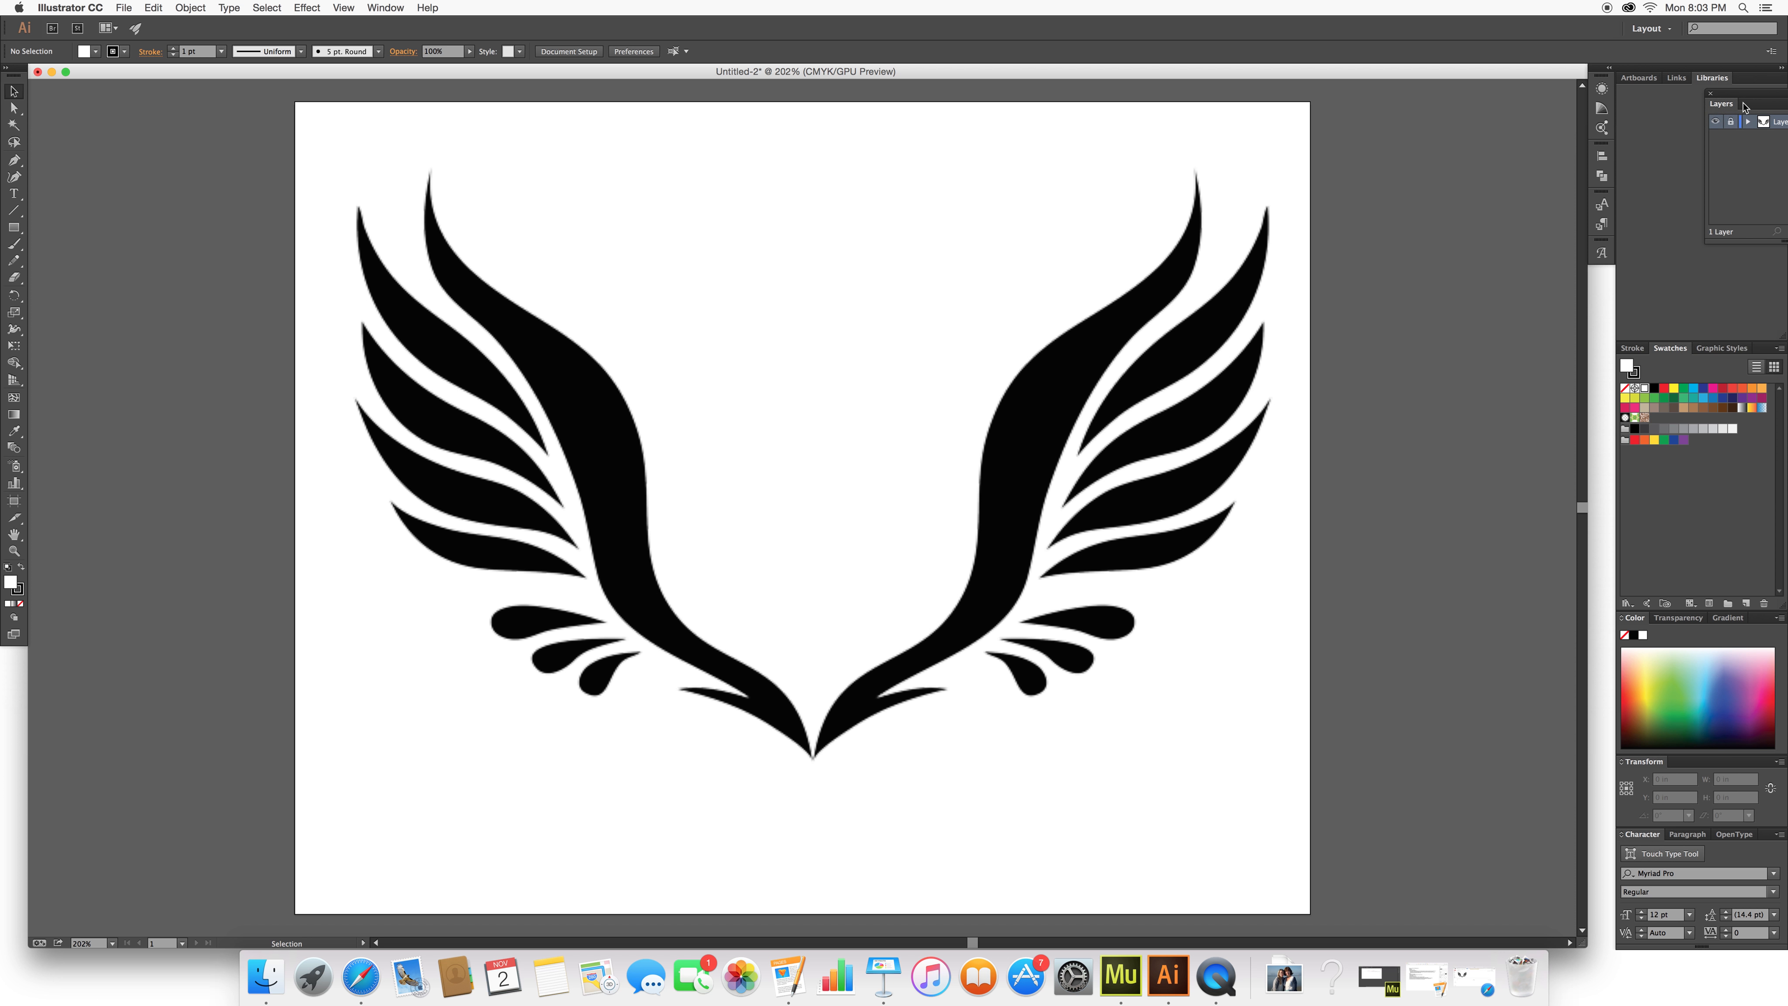
{"action": "left_click", "coordinate": [1711, 94]}
{"action": "left_click", "coordinate": [371, 5]}
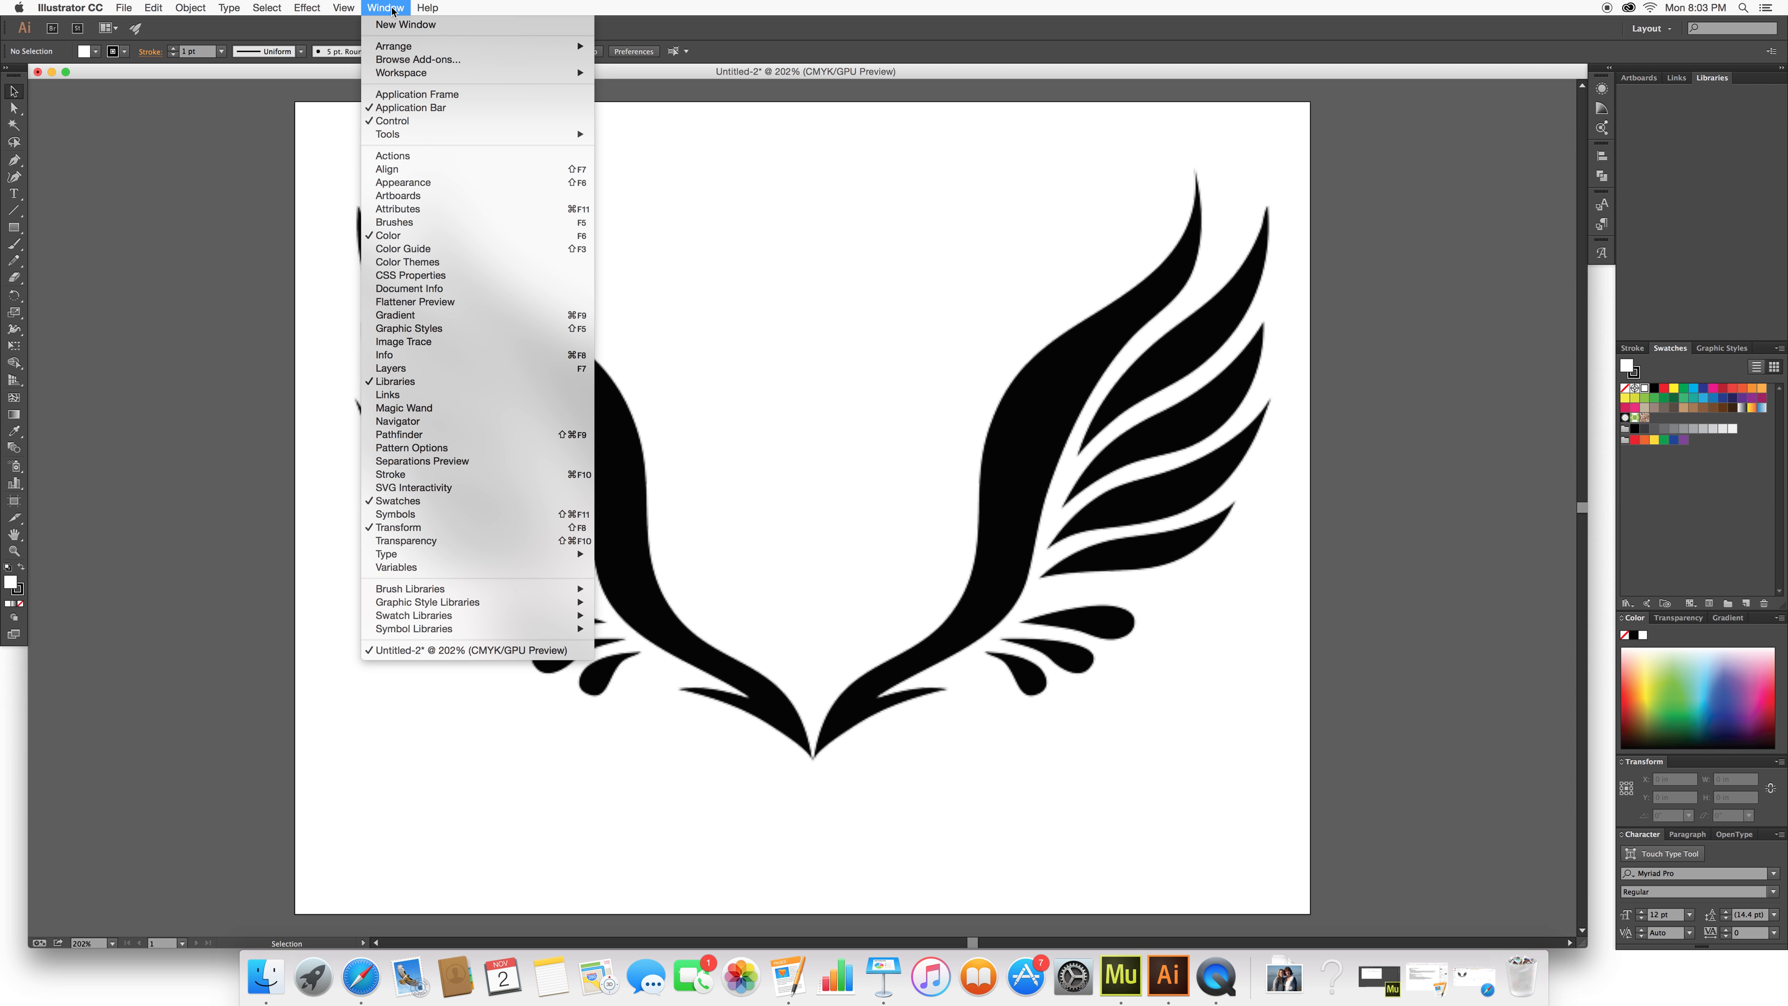
{"action": "left_click", "coordinate": [419, 370]}
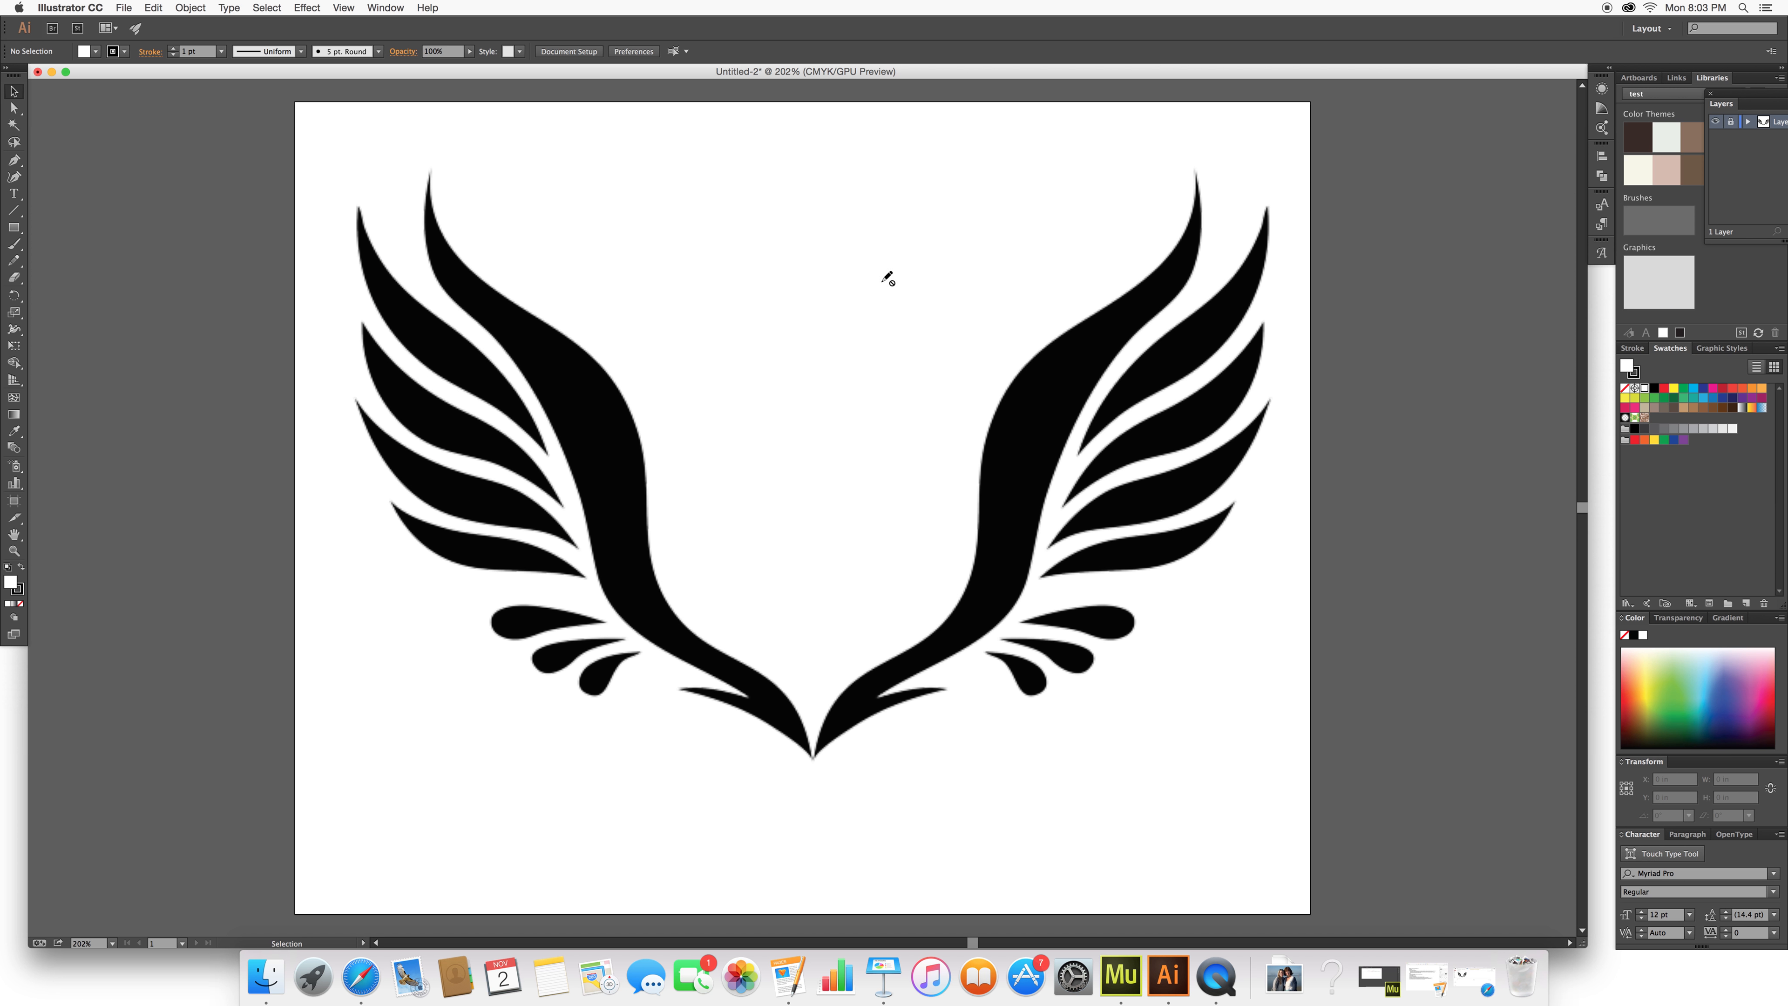
{"action": "left_click_drag", "start_coordinate": [1775, 98], "coordinate": [1417, 140]}
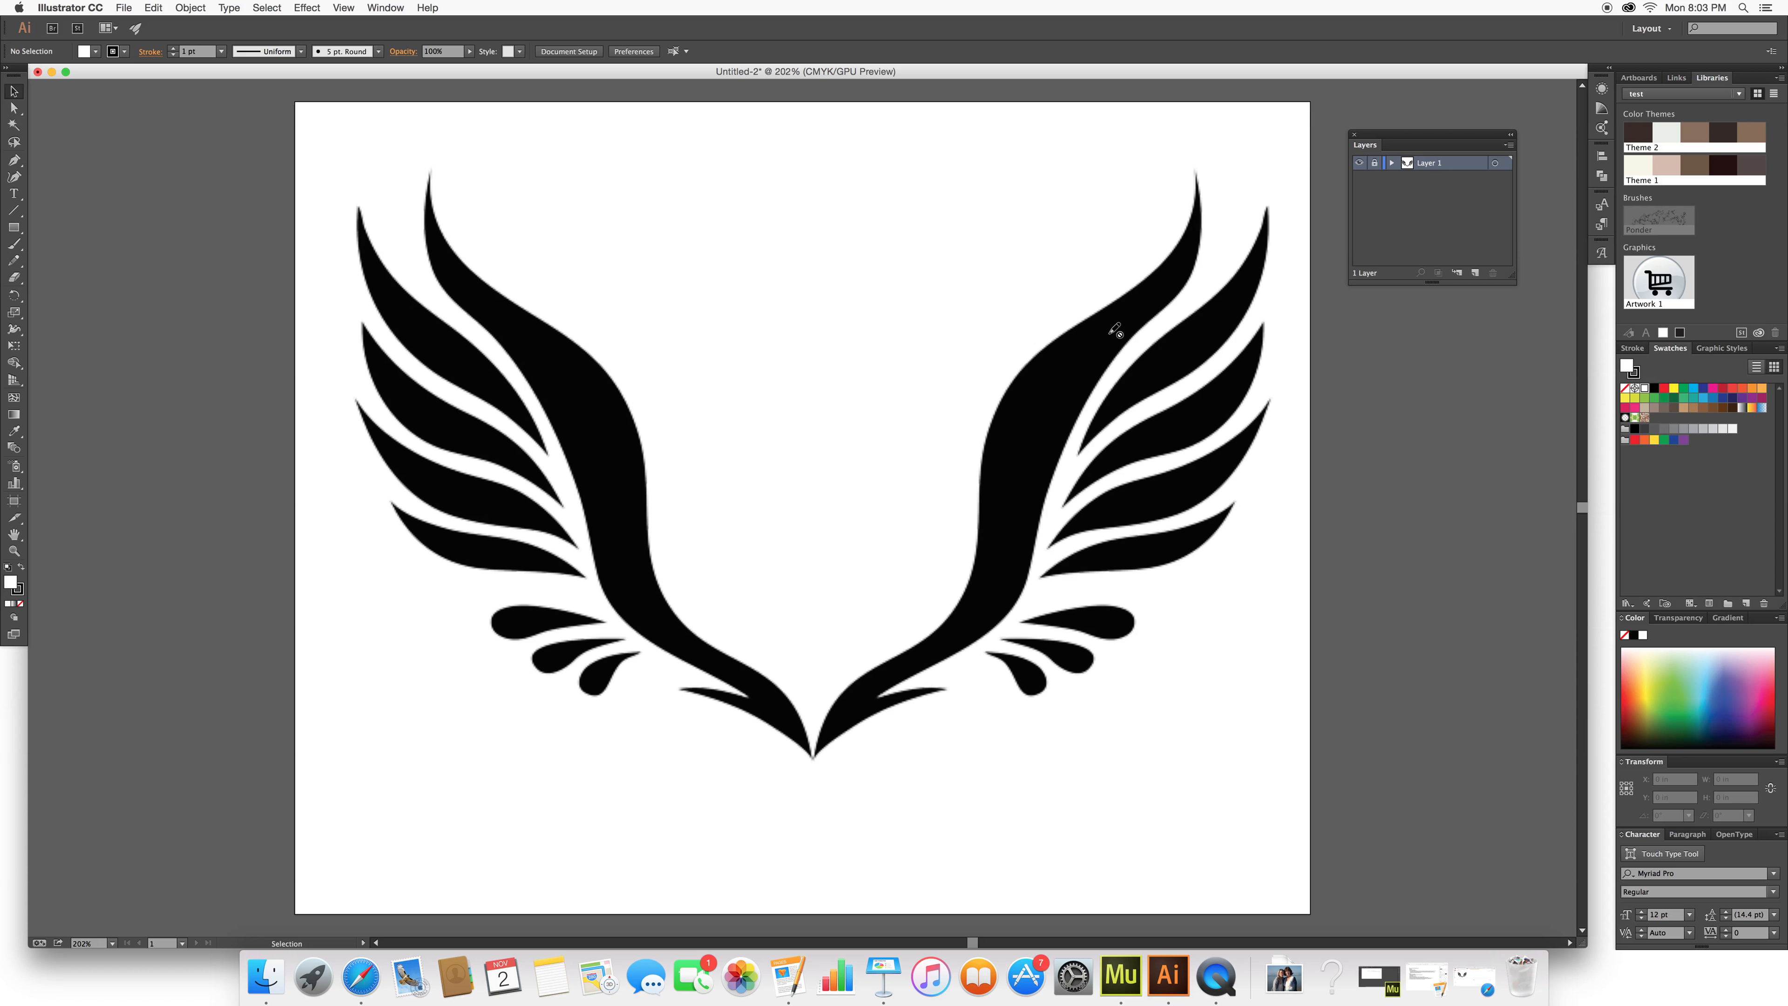
- Rename the locked image layer as original and add a new layer named mine
{"action": "double_click", "coordinate": [1445, 170]}
{"action": "type", "text": "original"}
{"action": "key", "text": "Return"}
{"action": "double_click", "coordinate": [1434, 166]}
{"action": "left_click", "coordinate": [1472, 279]}
{"action": "double_click", "coordinate": [1440, 166]}
{"action": "type", "text": "mine"}
{"action": "key", "text": "Return"}
- Set up the Pen tool with no fill and a pink 5 pt stroke
{"action": "left_click", "coordinate": [12, 161]}
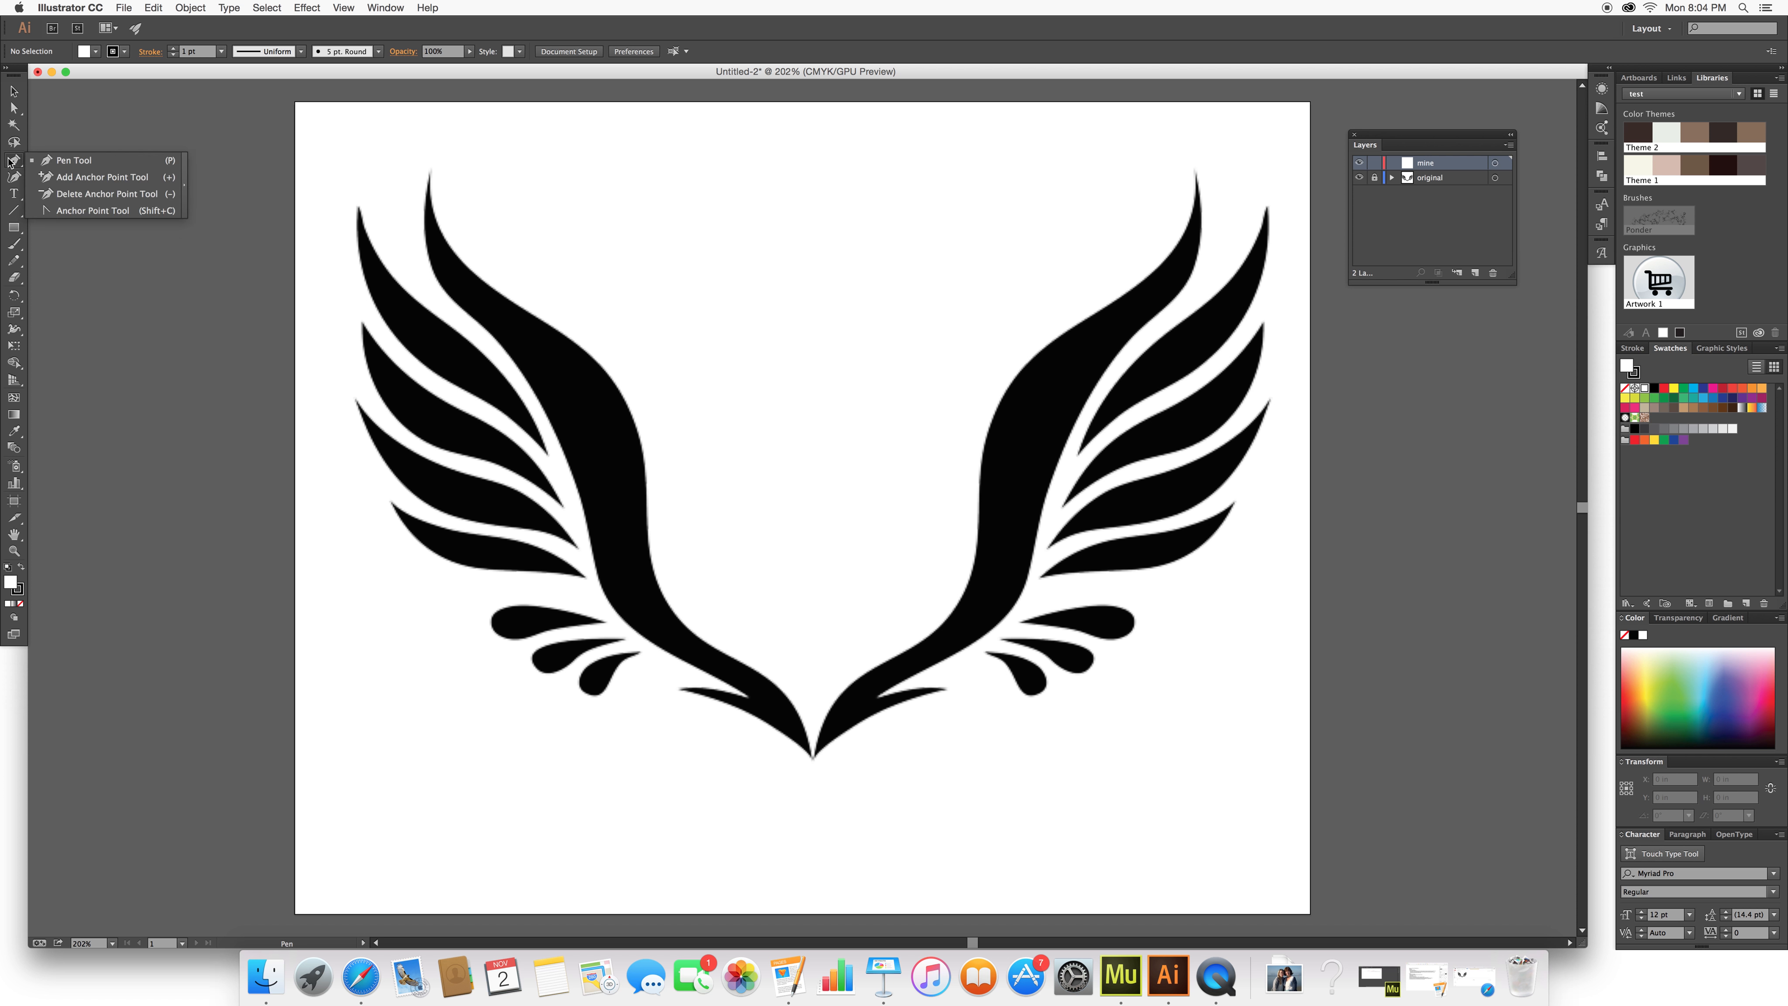
{"action": "left_click", "coordinate": [80, 161]}
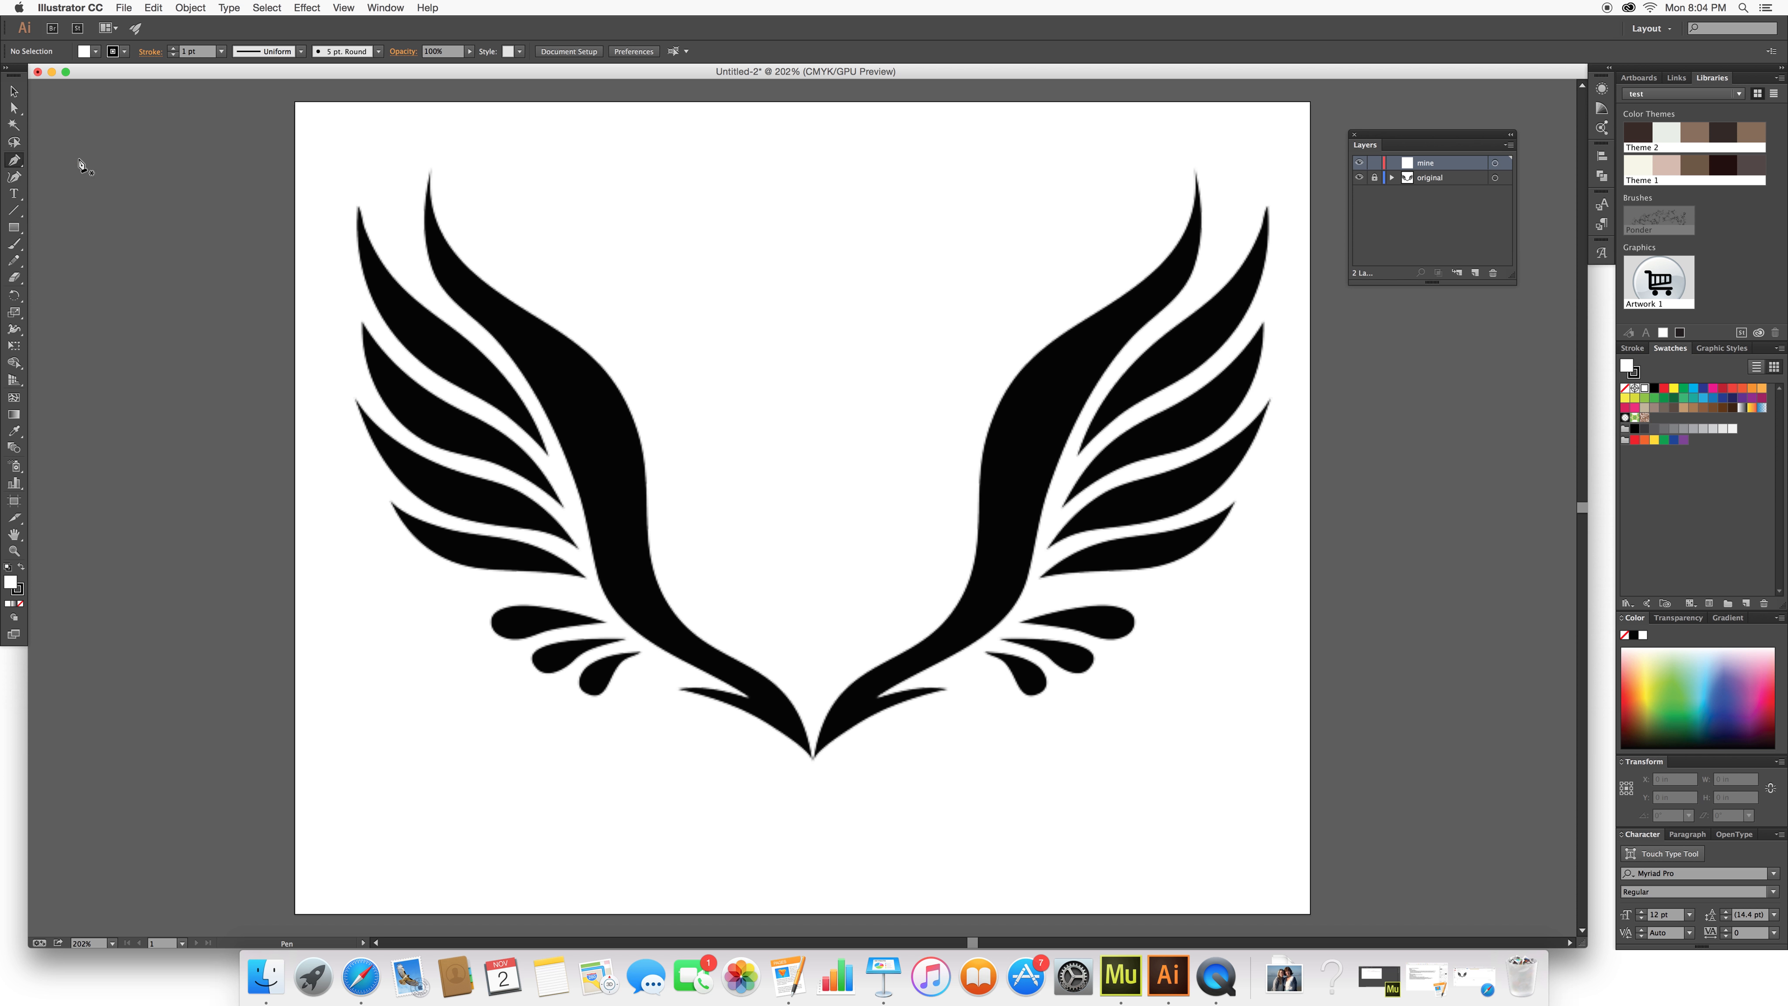
{"action": "left_click", "coordinate": [96, 51]}
{"action": "left_click", "coordinate": [9, 74]}
{"action": "left_click", "coordinate": [114, 52]}
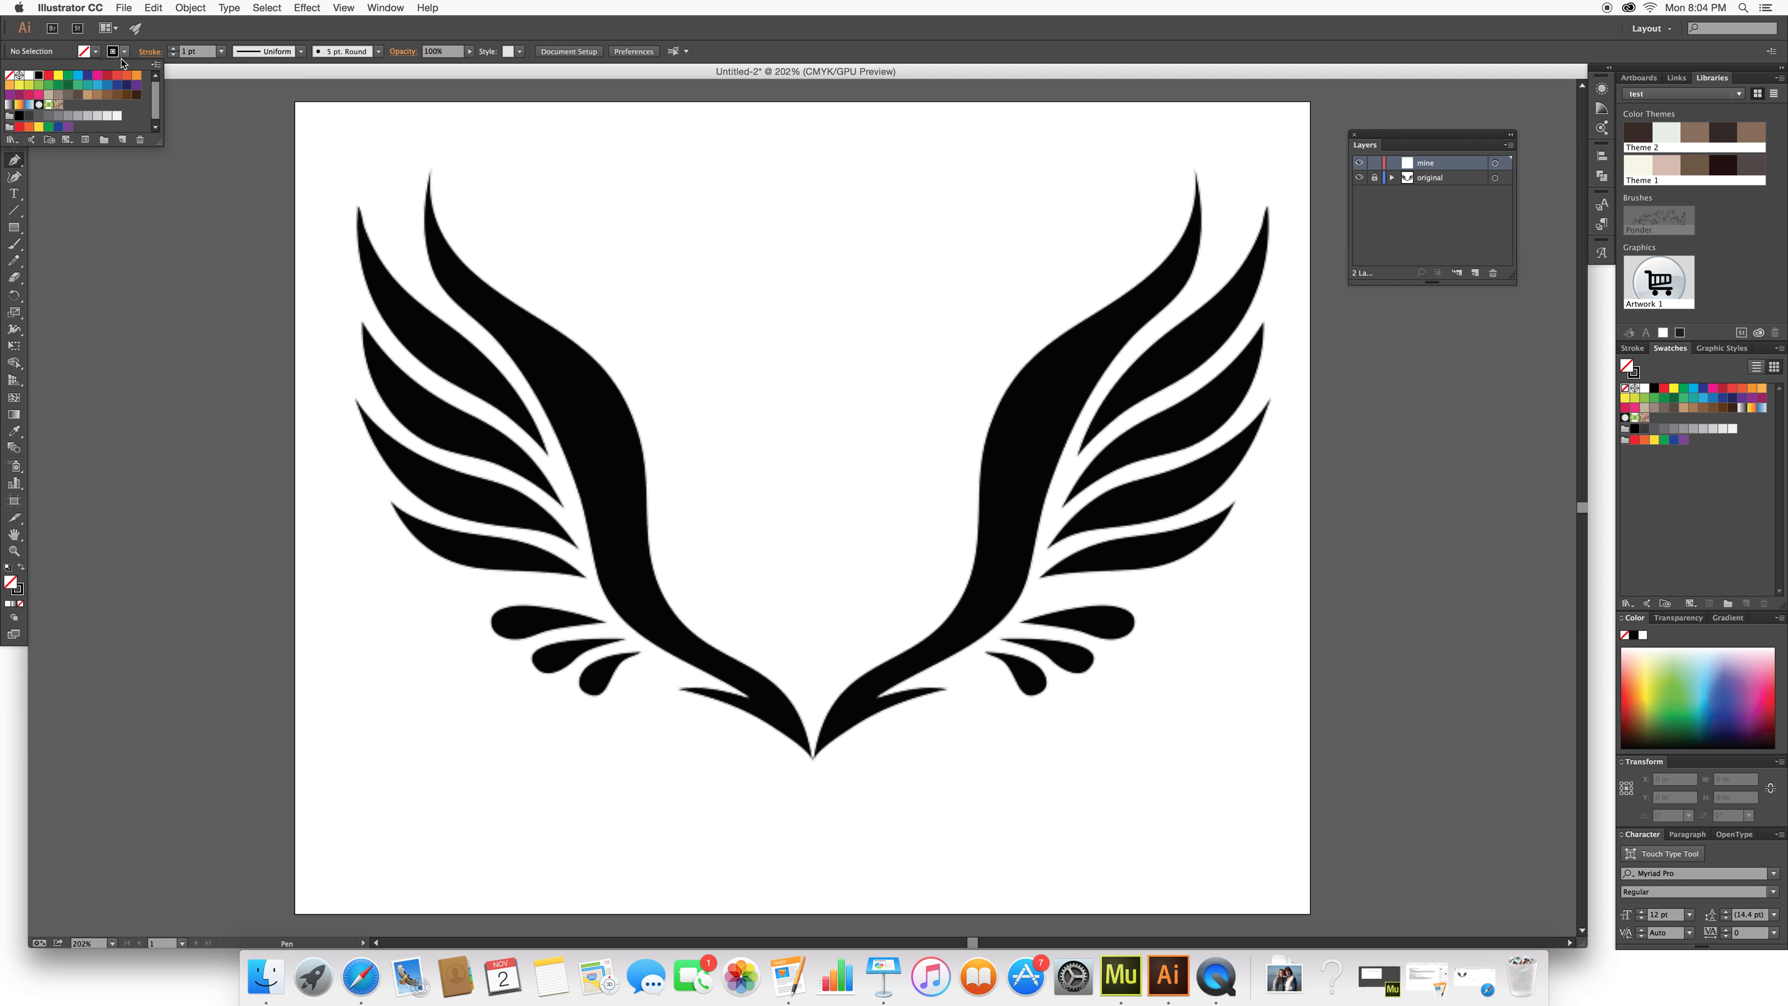
{"action": "left_click", "coordinate": [99, 76]}
{"action": "left_click", "coordinate": [172, 48]}
{"action": "left_click", "coordinate": [172, 49]}
{"action": "left_click", "coordinate": [172, 48]}
{"action": "left_click", "coordinate": [172, 49]}
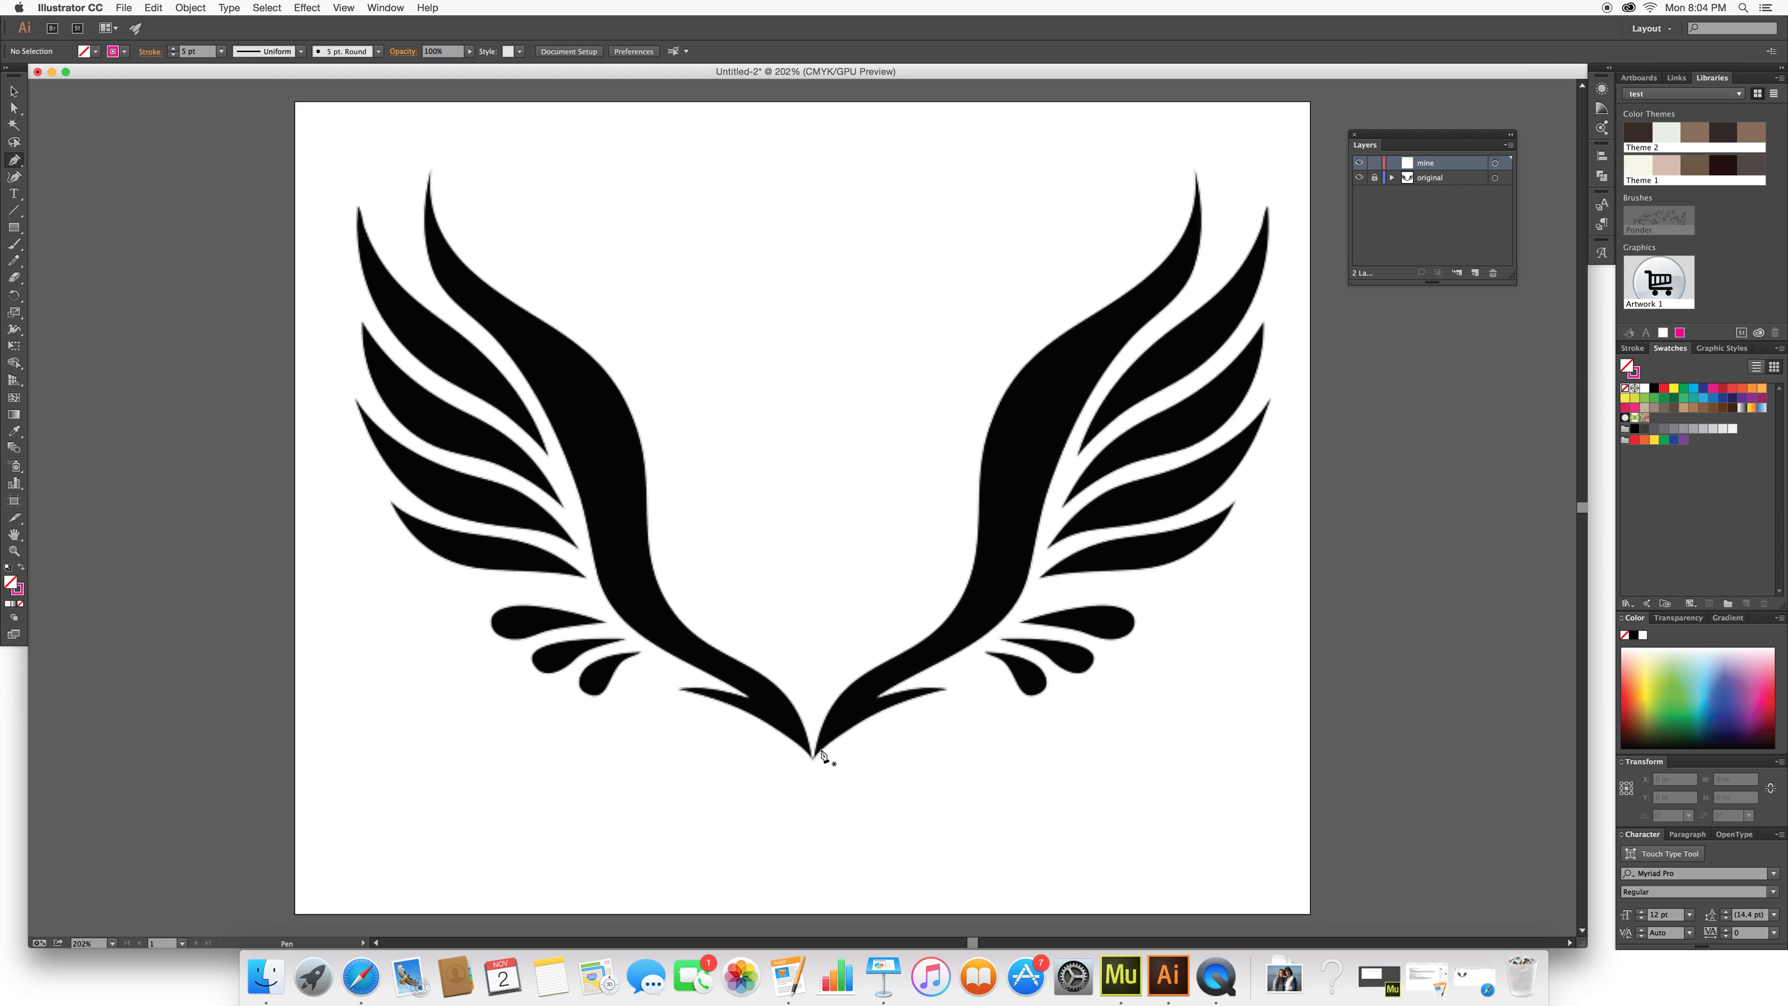
- Trace the lowest teardrop of the left wing as a closed, curved Pen path on the layer mine
{"action": "left_click", "coordinate": [639, 653]}
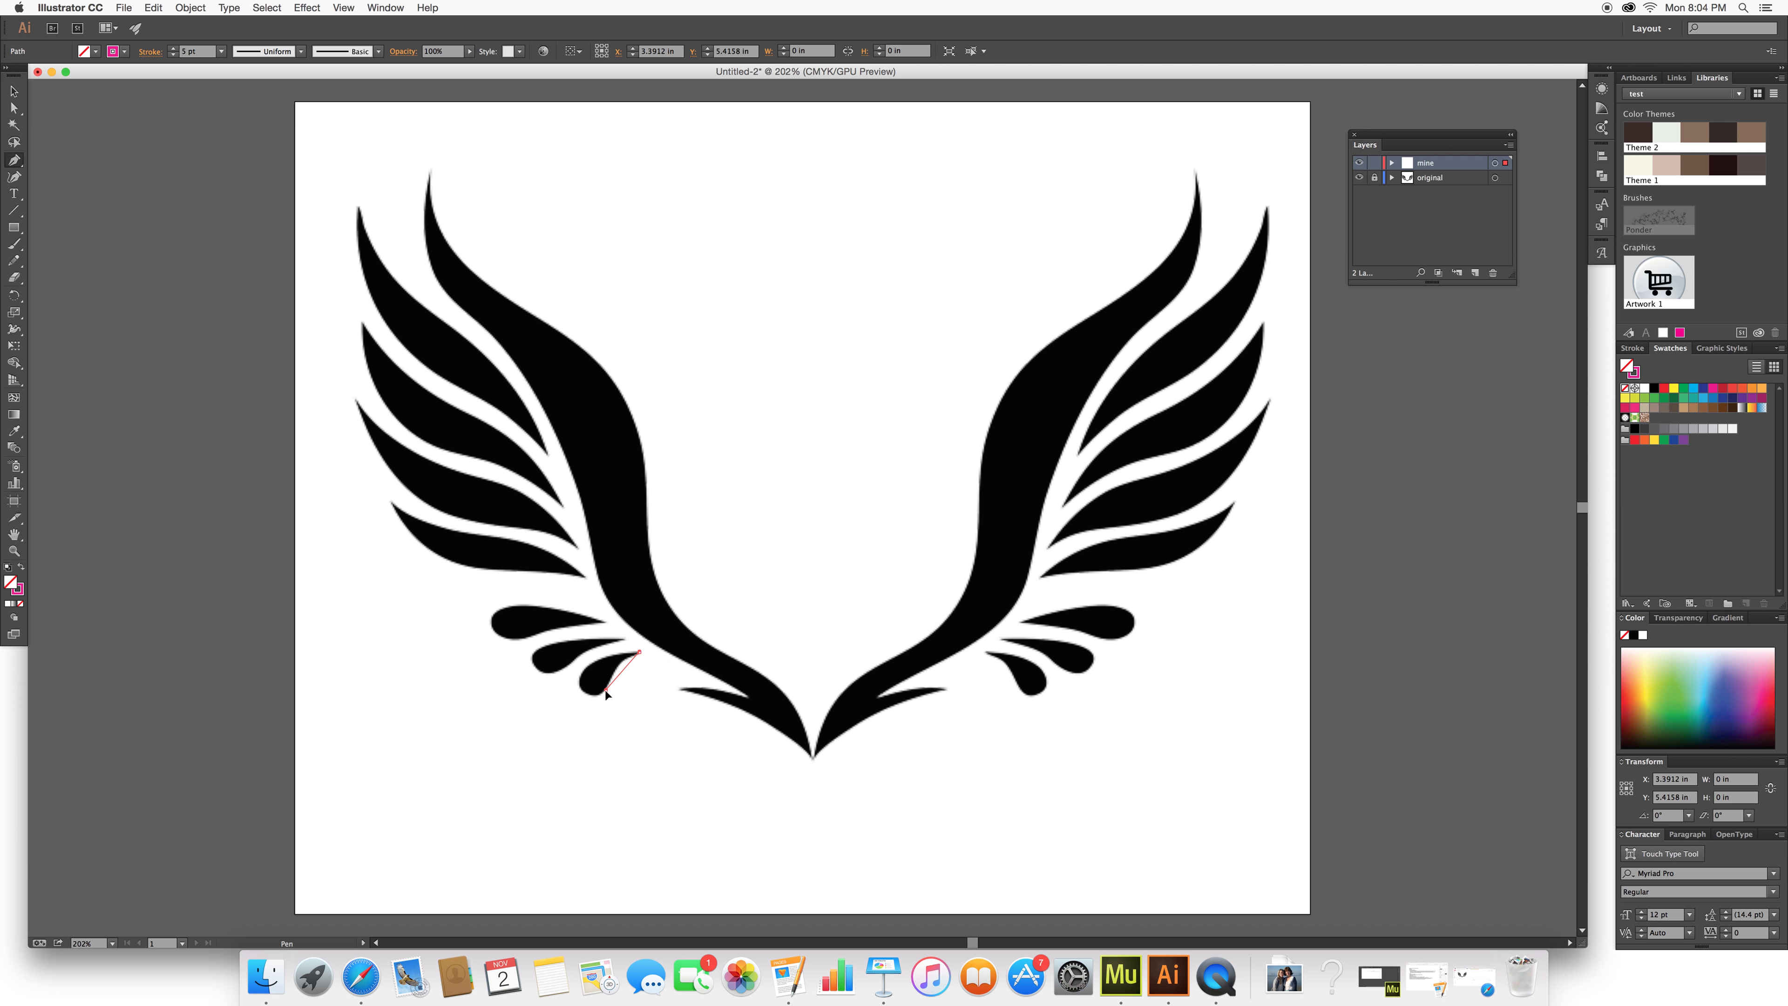
{"action": "left_click_drag", "start_coordinate": [605, 690], "coordinate": [596, 715]}
{"action": "left_click", "coordinate": [602, 717]}
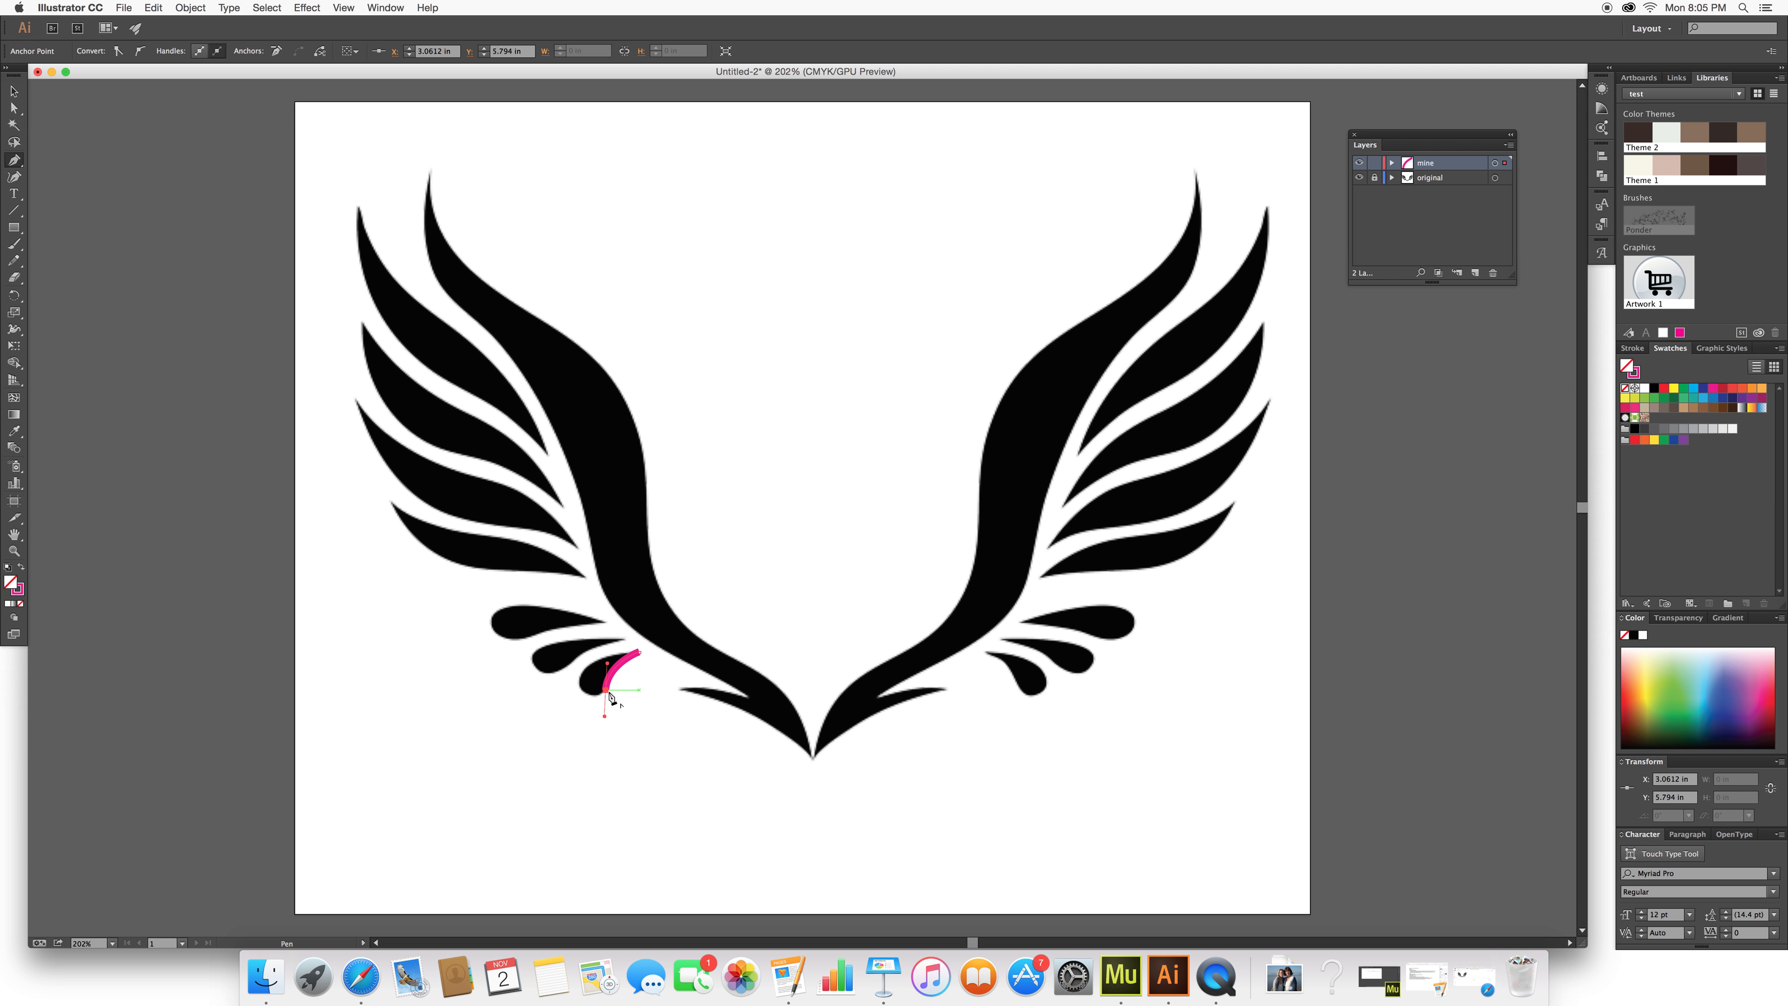
{"action": "left_click", "coordinate": [607, 693]}
{"action": "left_click_drag", "start_coordinate": [584, 671], "coordinate": [592, 631]}
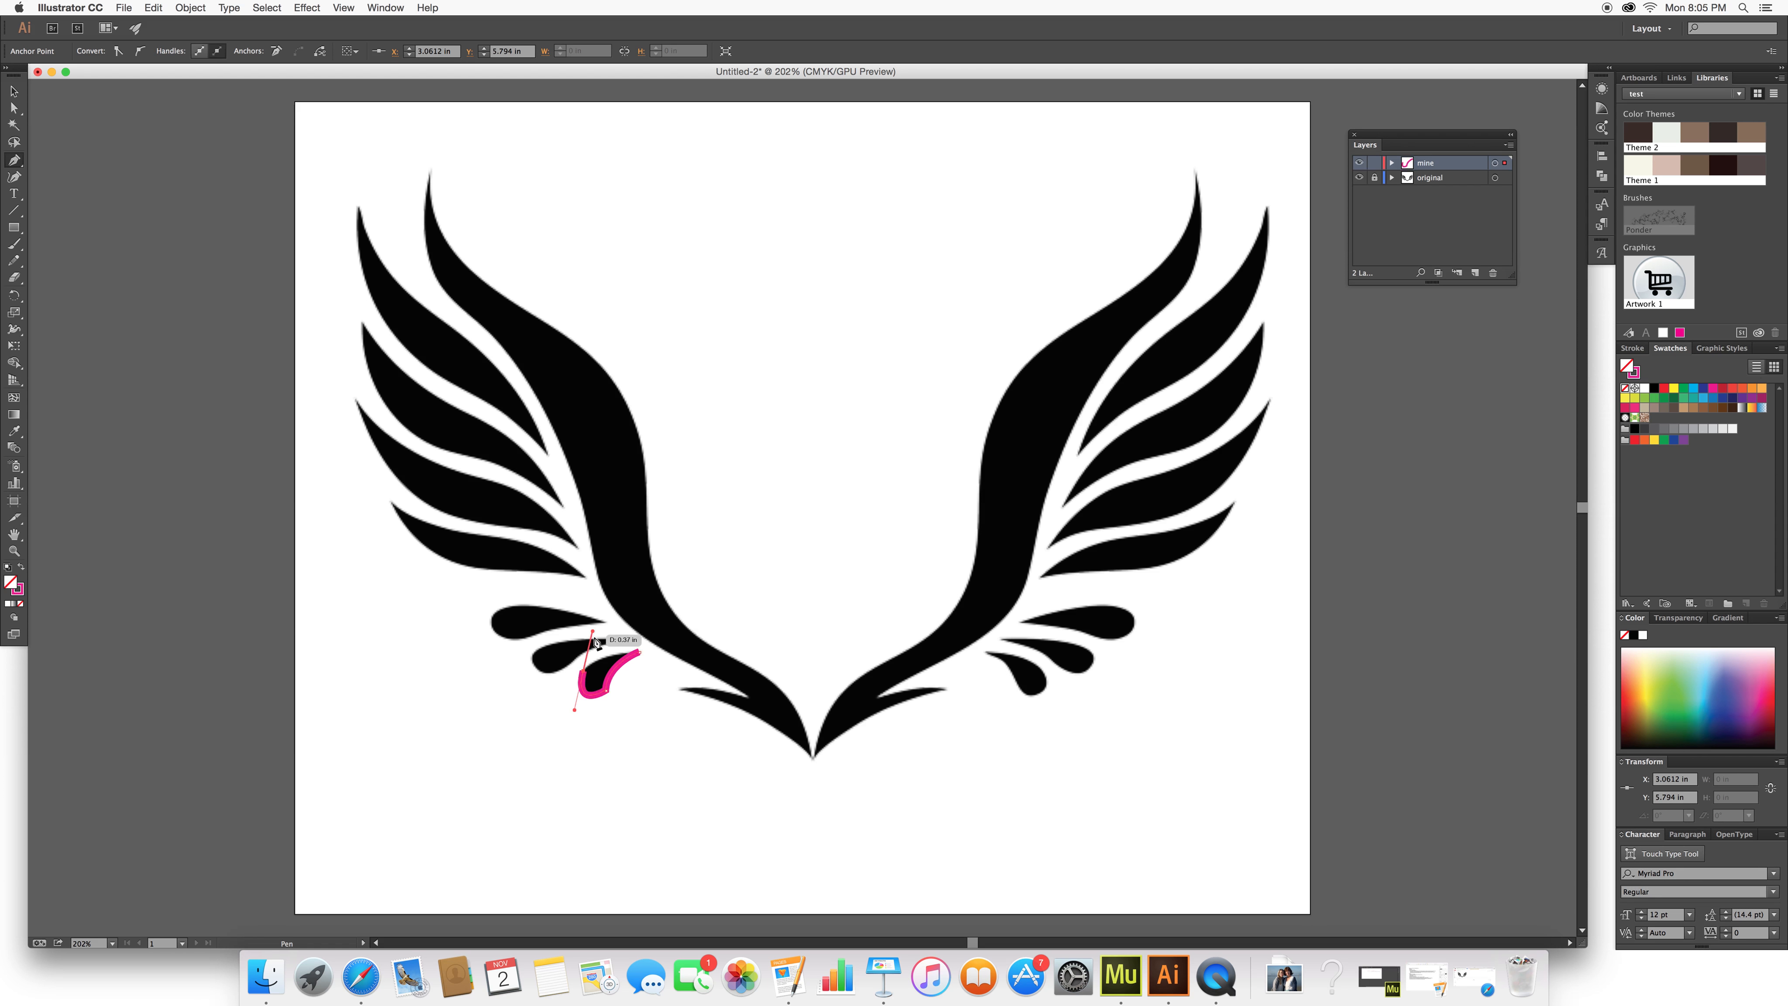
{"action": "left_click", "coordinate": [586, 673]}
{"action": "left_click_drag", "start_coordinate": [640, 652], "coordinate": [685, 658]}
- Reduce the traced teardrop's stroke to 2 pt and deselect it
{"action": "left_click", "coordinate": [13, 91]}
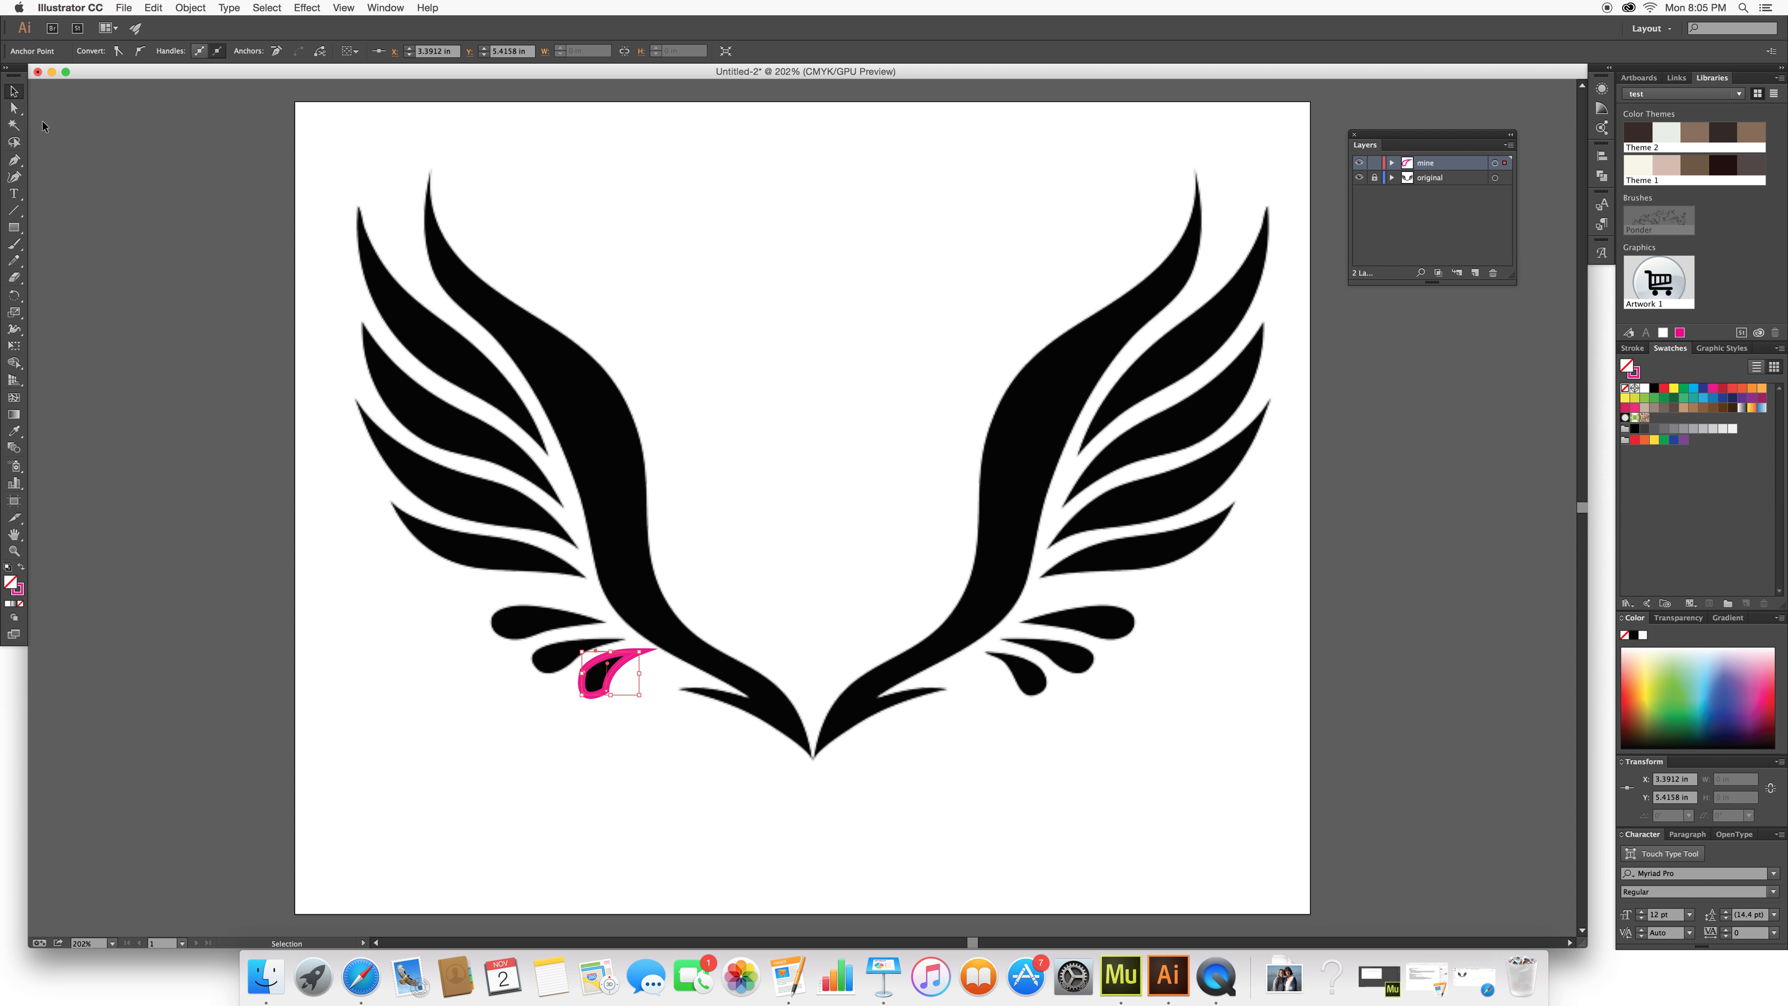
{"action": "left_click", "coordinate": [600, 699]}
{"action": "left_click", "coordinate": [173, 54]}
{"action": "left_click", "coordinate": [173, 54]}
{"action": "left_click", "coordinate": [173, 54]}
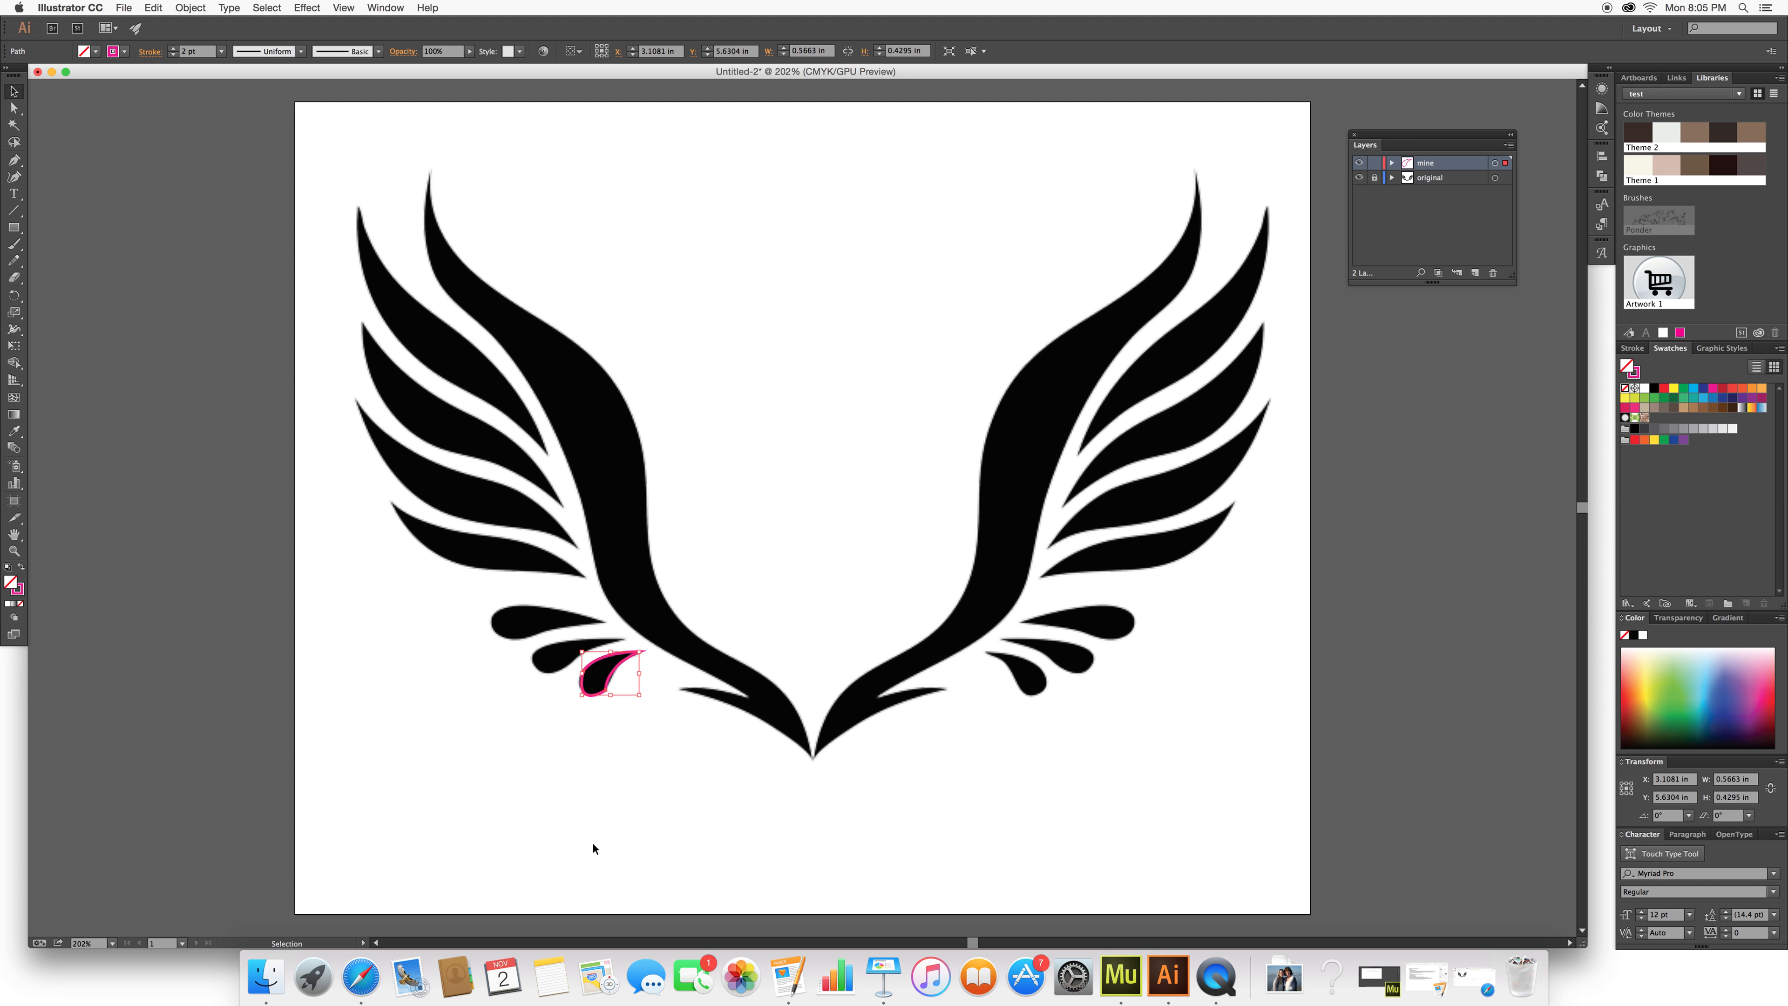
{"action": "left_click", "coordinate": [589, 805]}
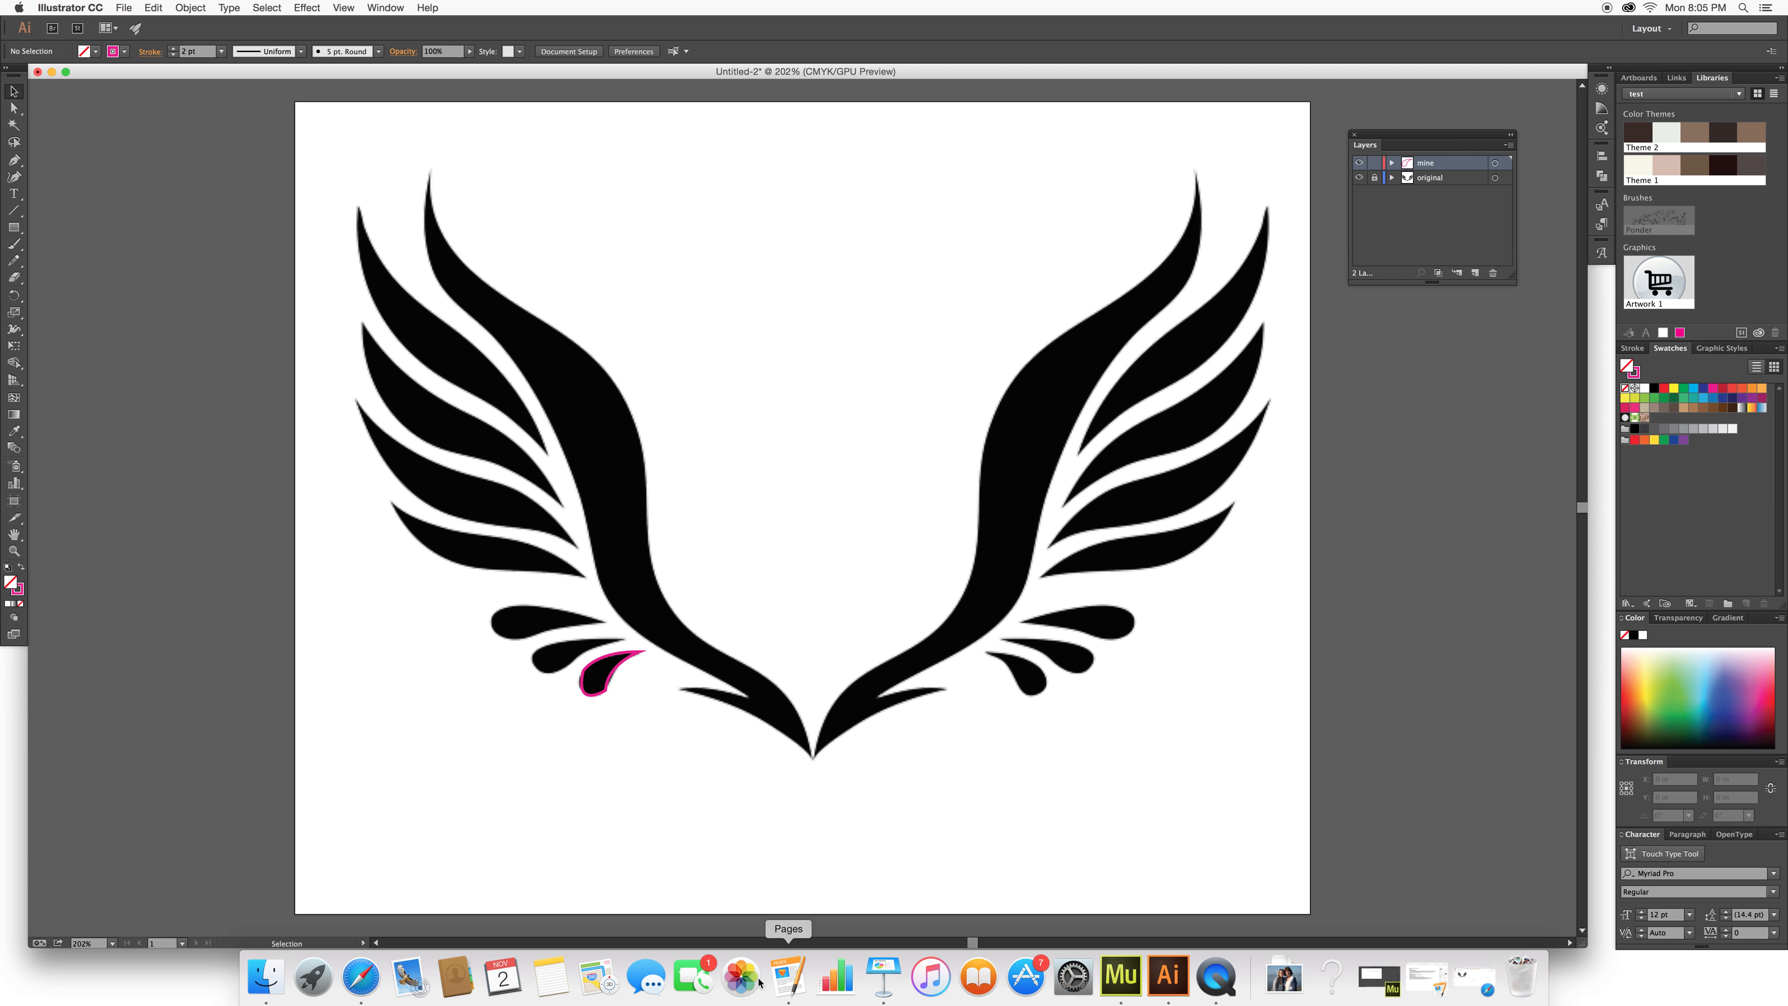
- Smooth the corners and curved edges of the lowest traced teardrop with the Smooth tool
{"action": "scroll", "coordinate": [605, 778], "scroll_direction": "down", "scroll_amount": 1}
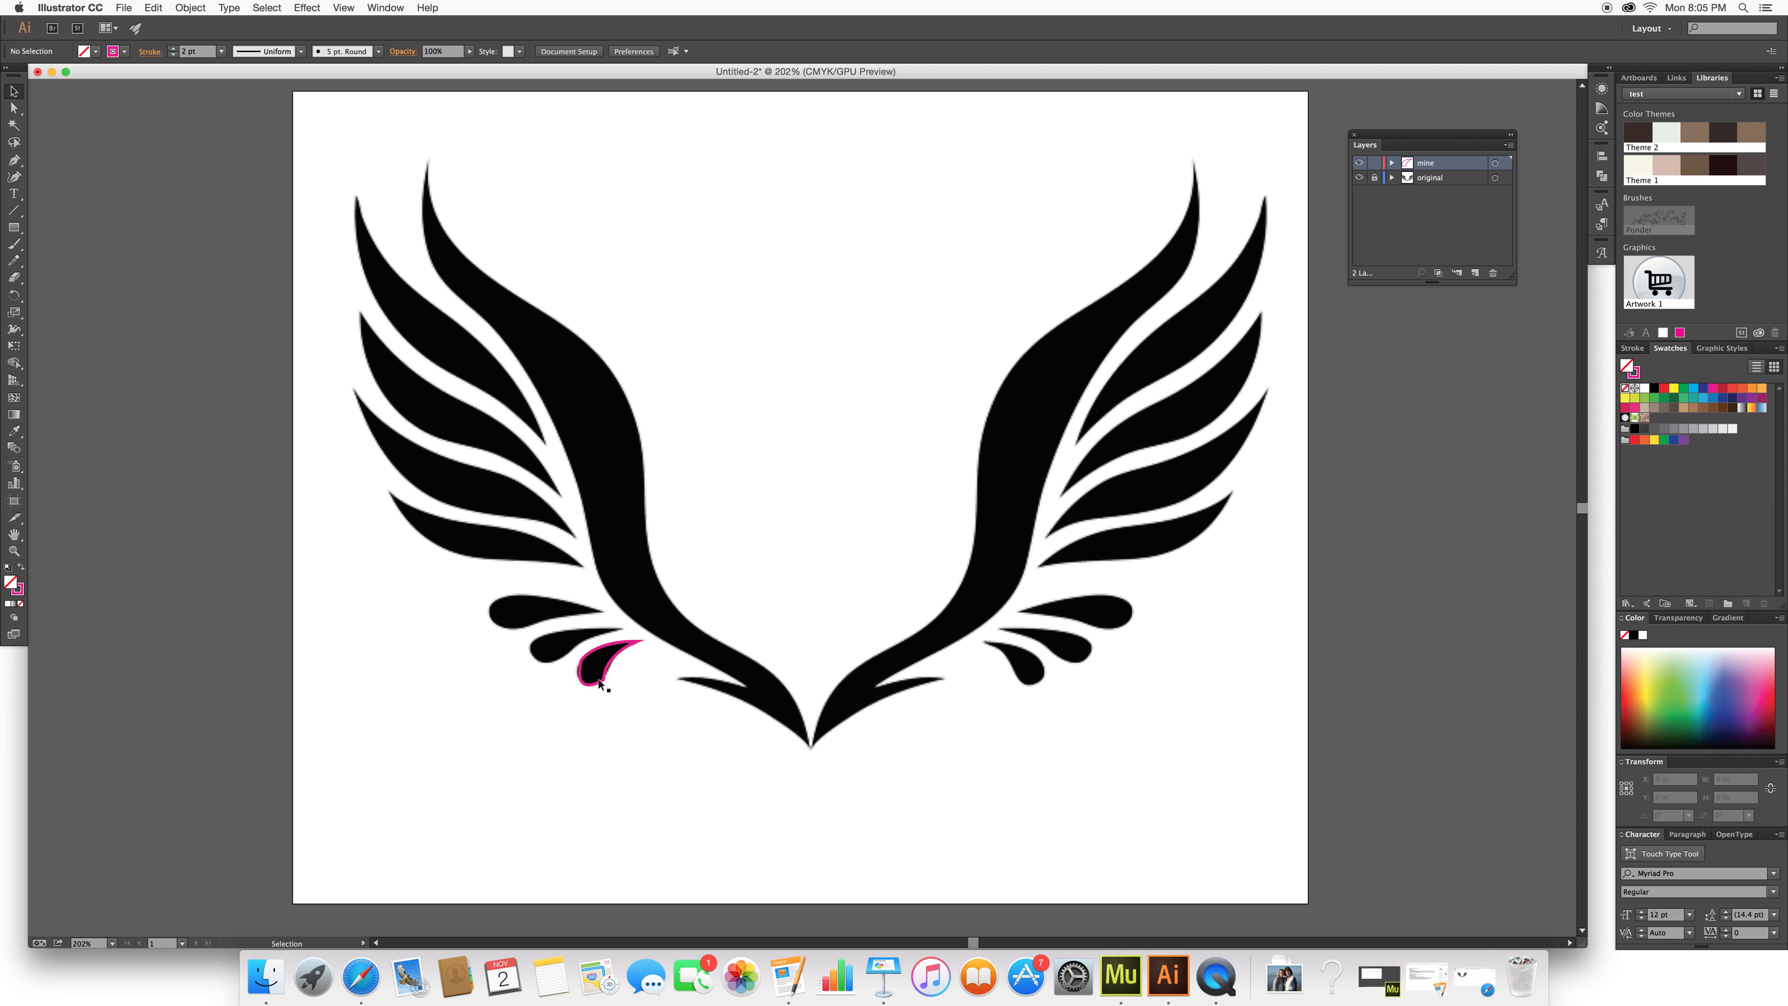
{"action": "left_click", "coordinate": [603, 685]}
{"action": "key", "text": "z"}
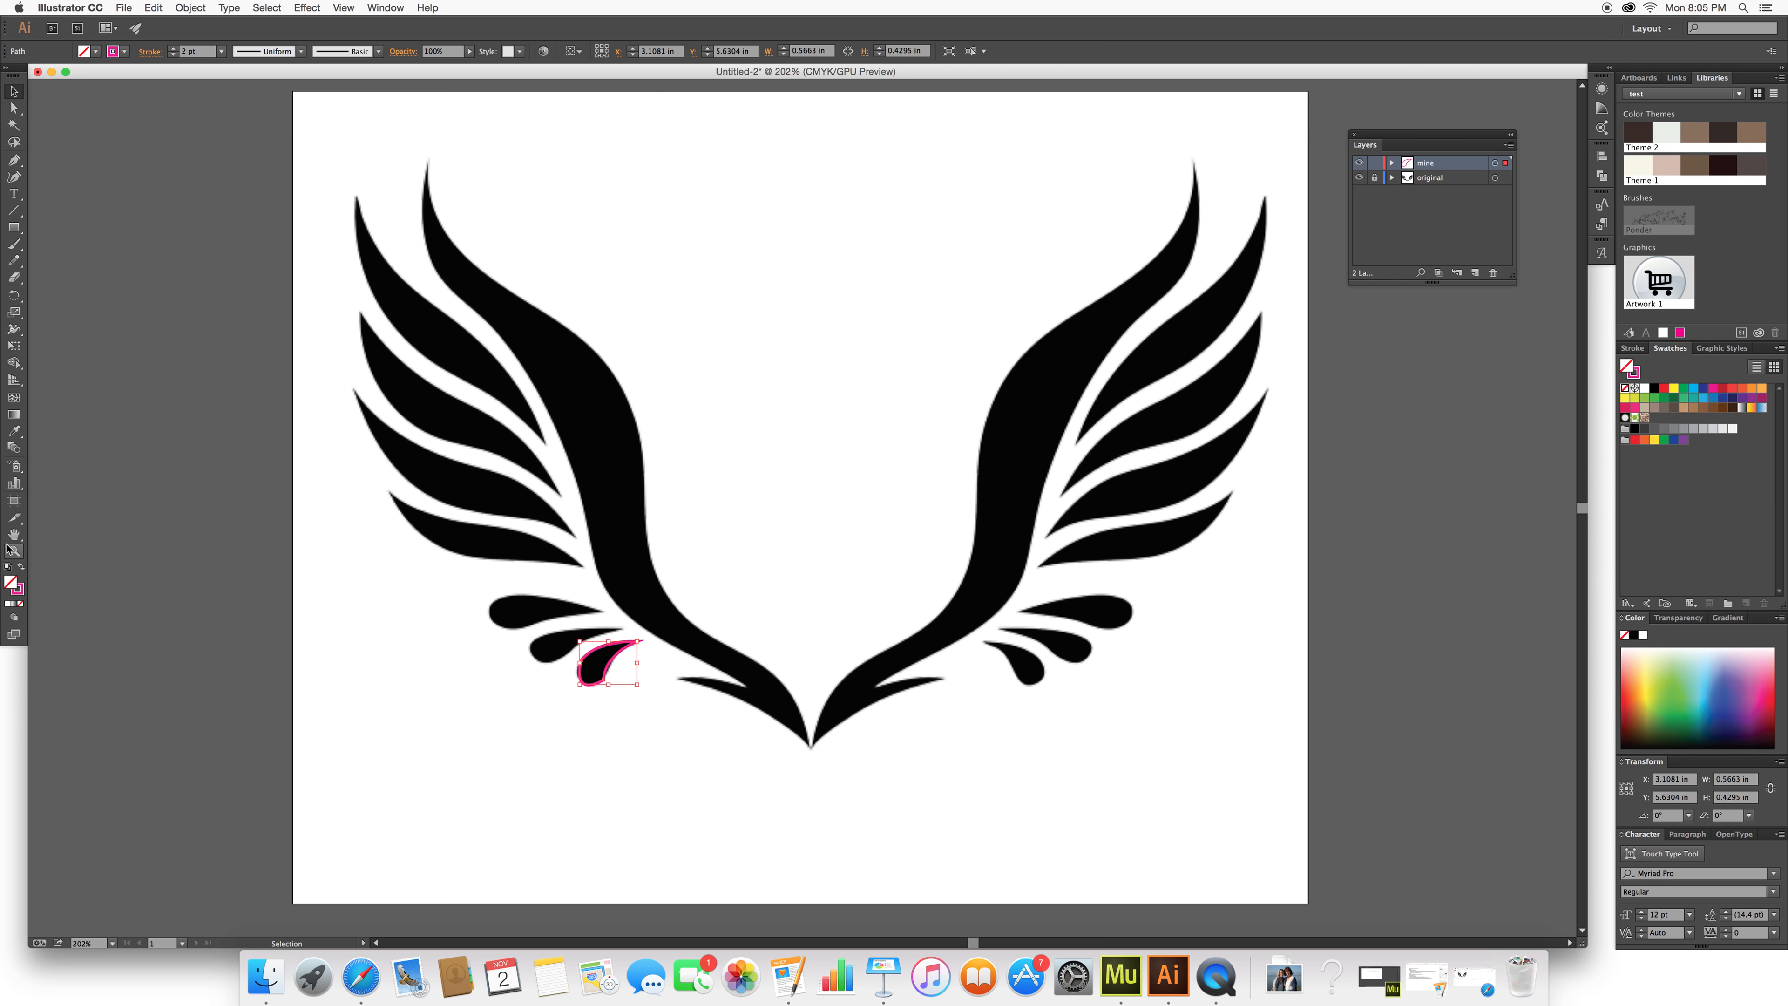
{"action": "left_click_drag", "start_coordinate": [549, 625], "coordinate": [714, 752]}
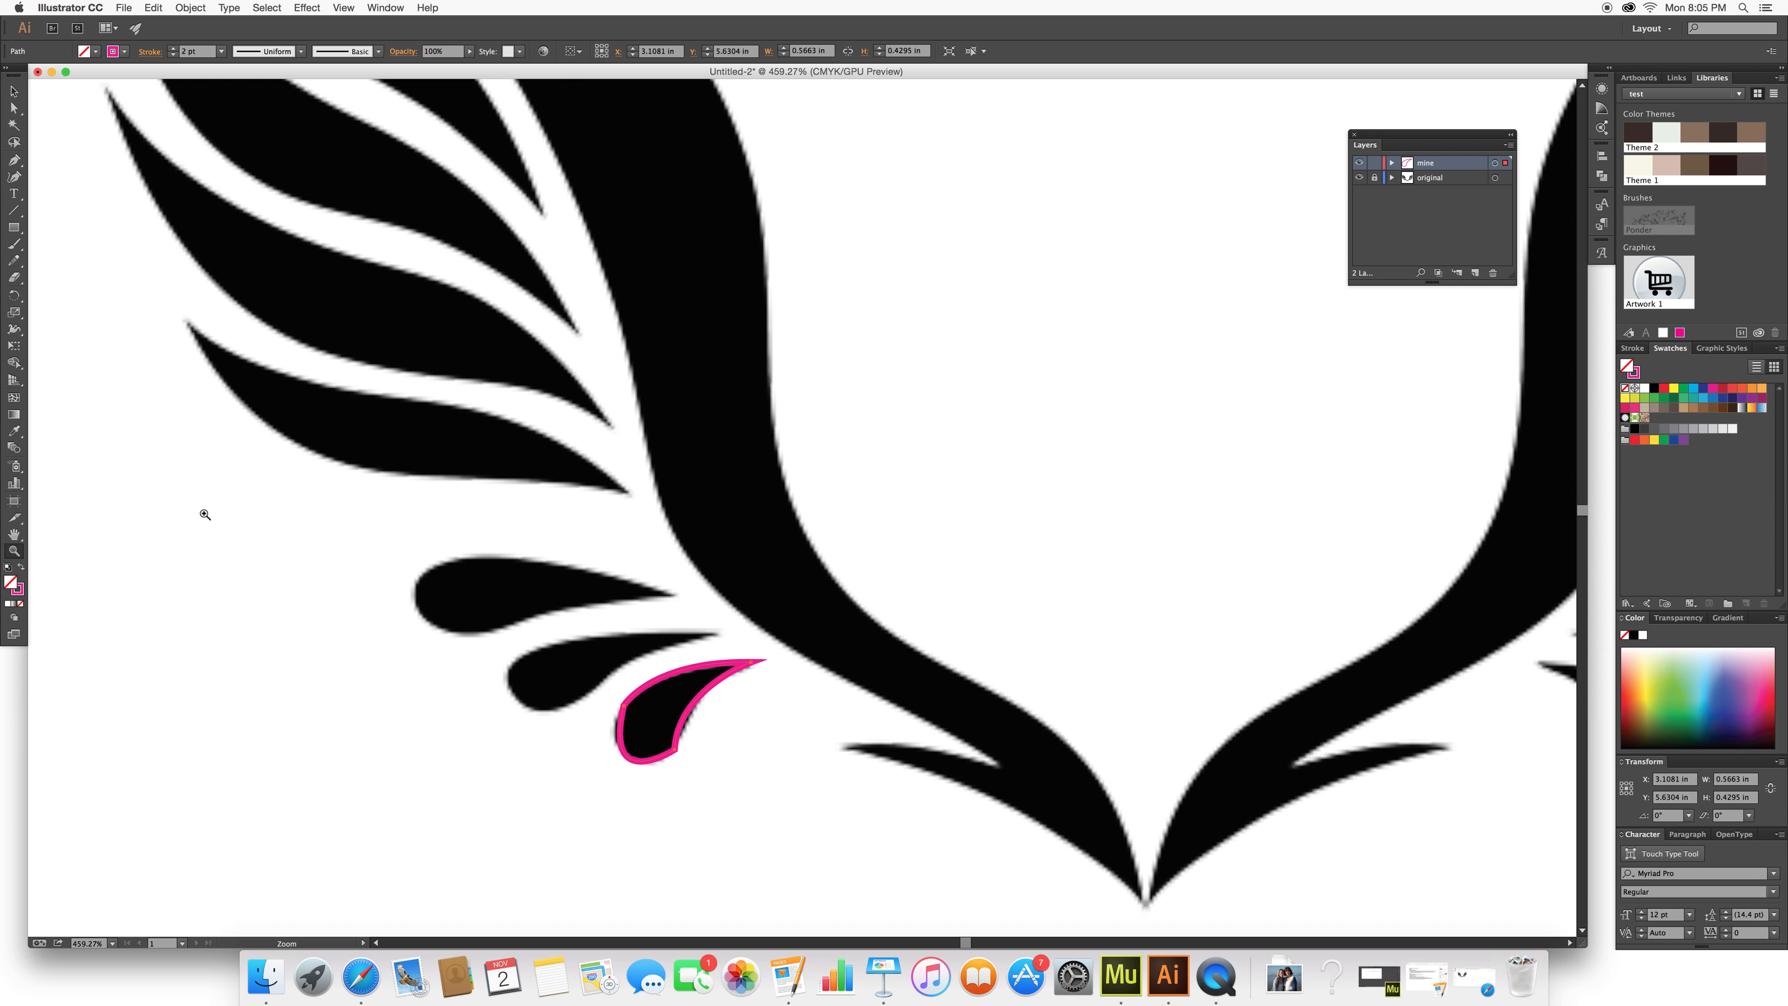
{"action": "left_click", "coordinate": [13, 259]}
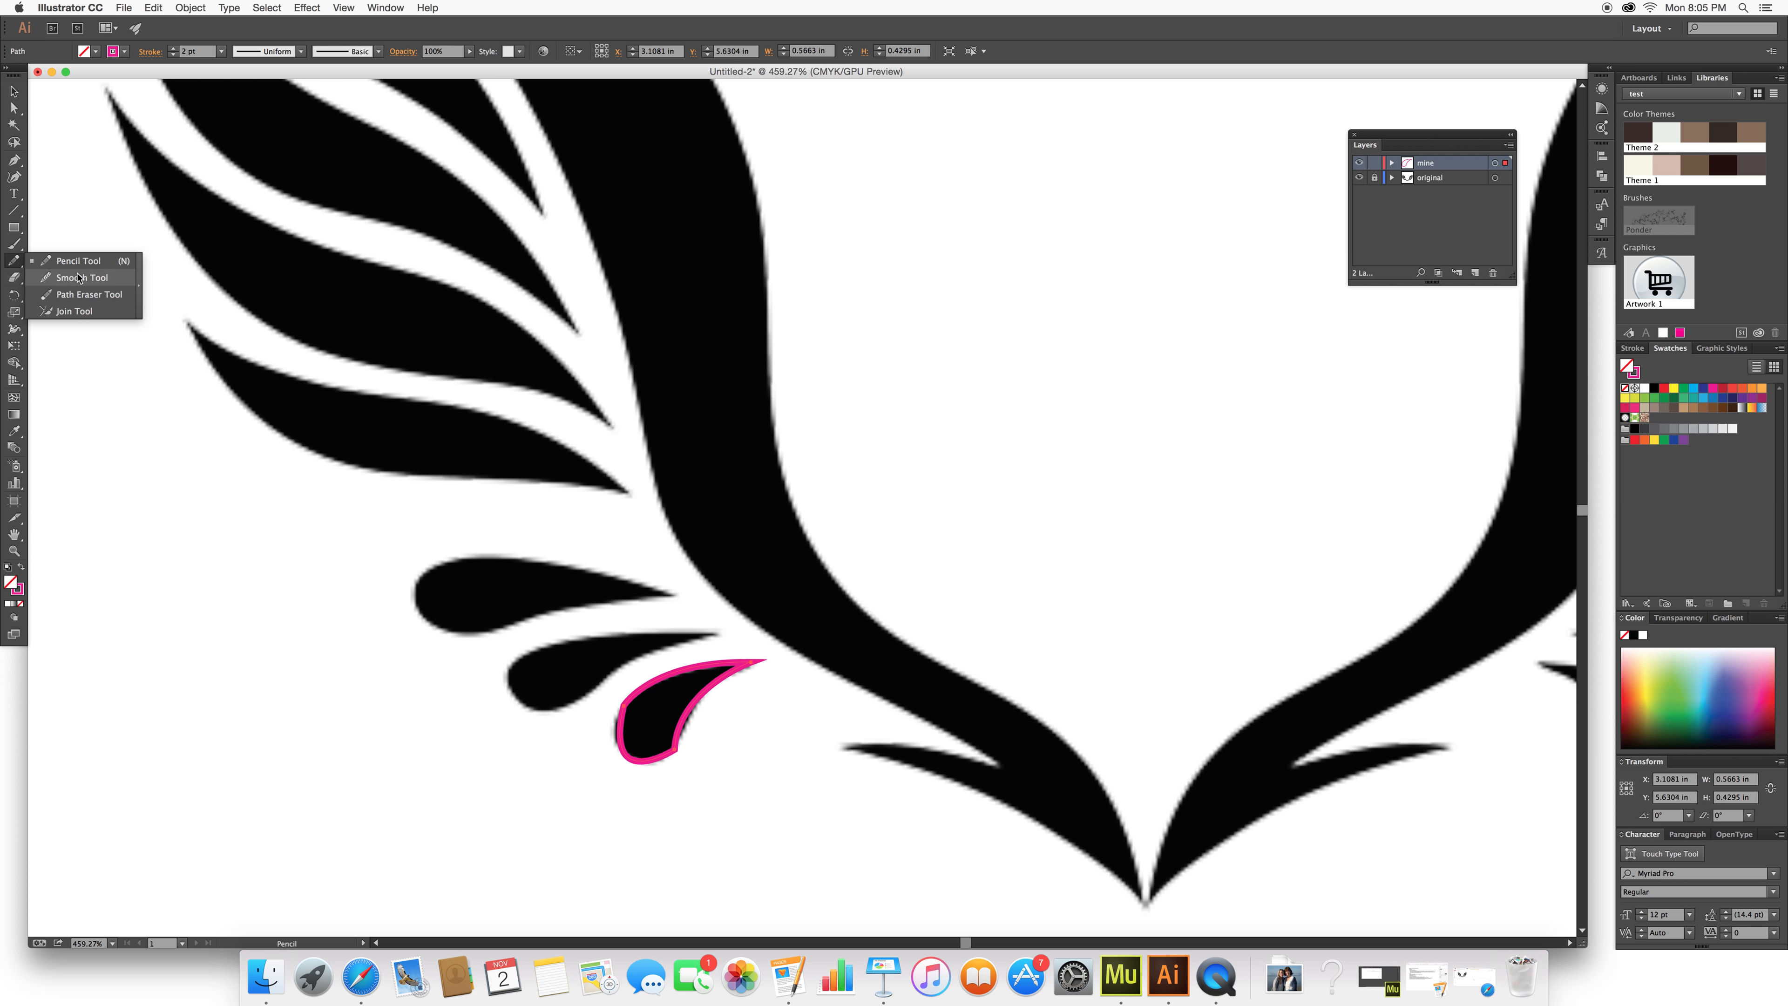
{"action": "left_click", "coordinate": [78, 276]}
{"action": "left_click", "coordinate": [14, 90]}
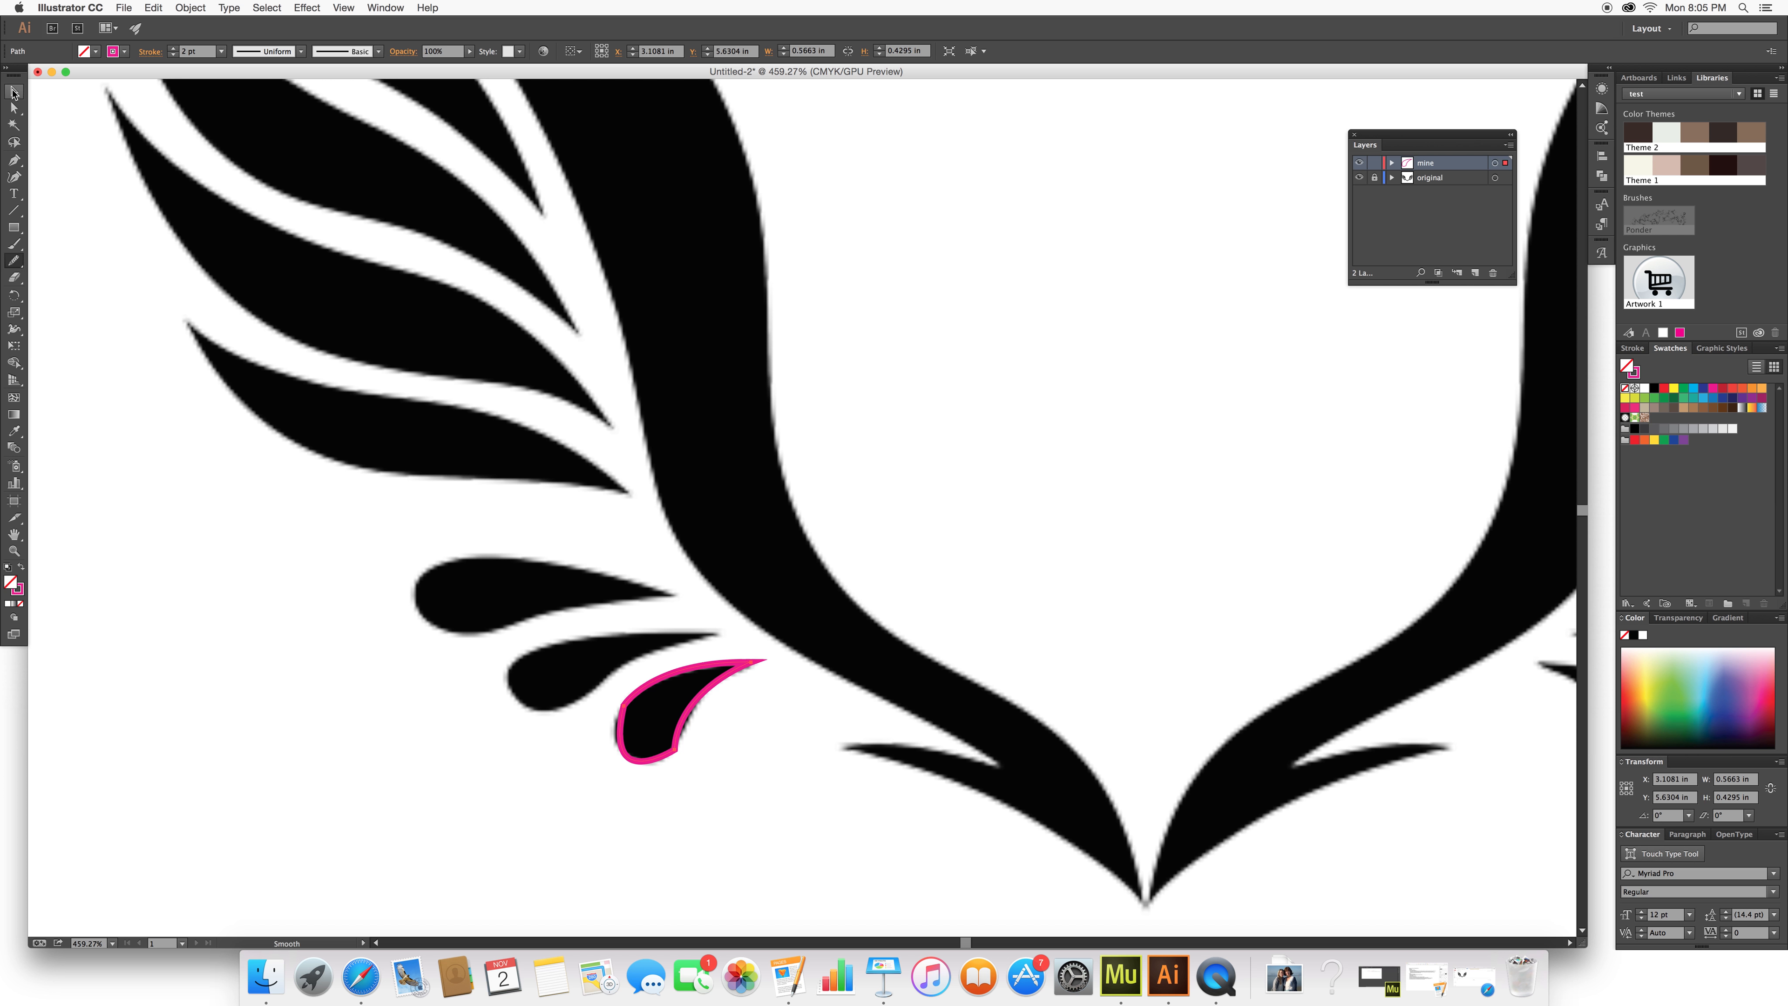
{"action": "left_click", "coordinate": [670, 798]}
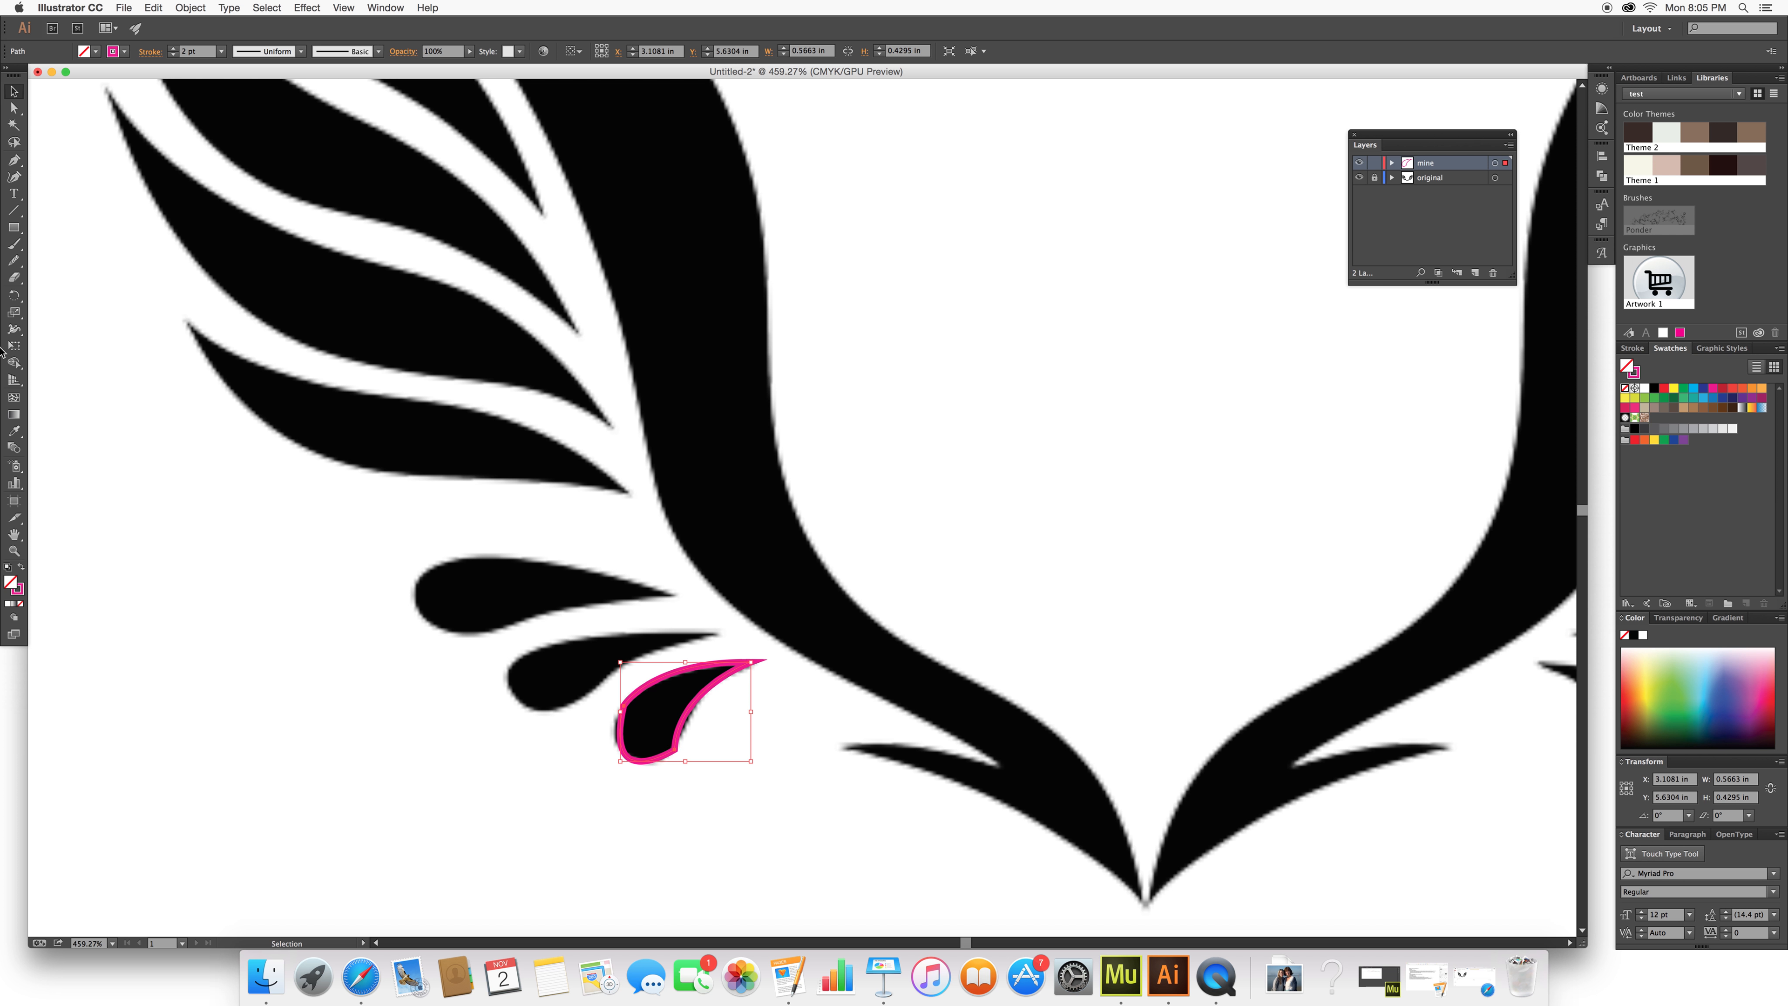
{"action": "left_click_drag", "start_coordinate": [14, 262], "coordinate": [82, 278]}
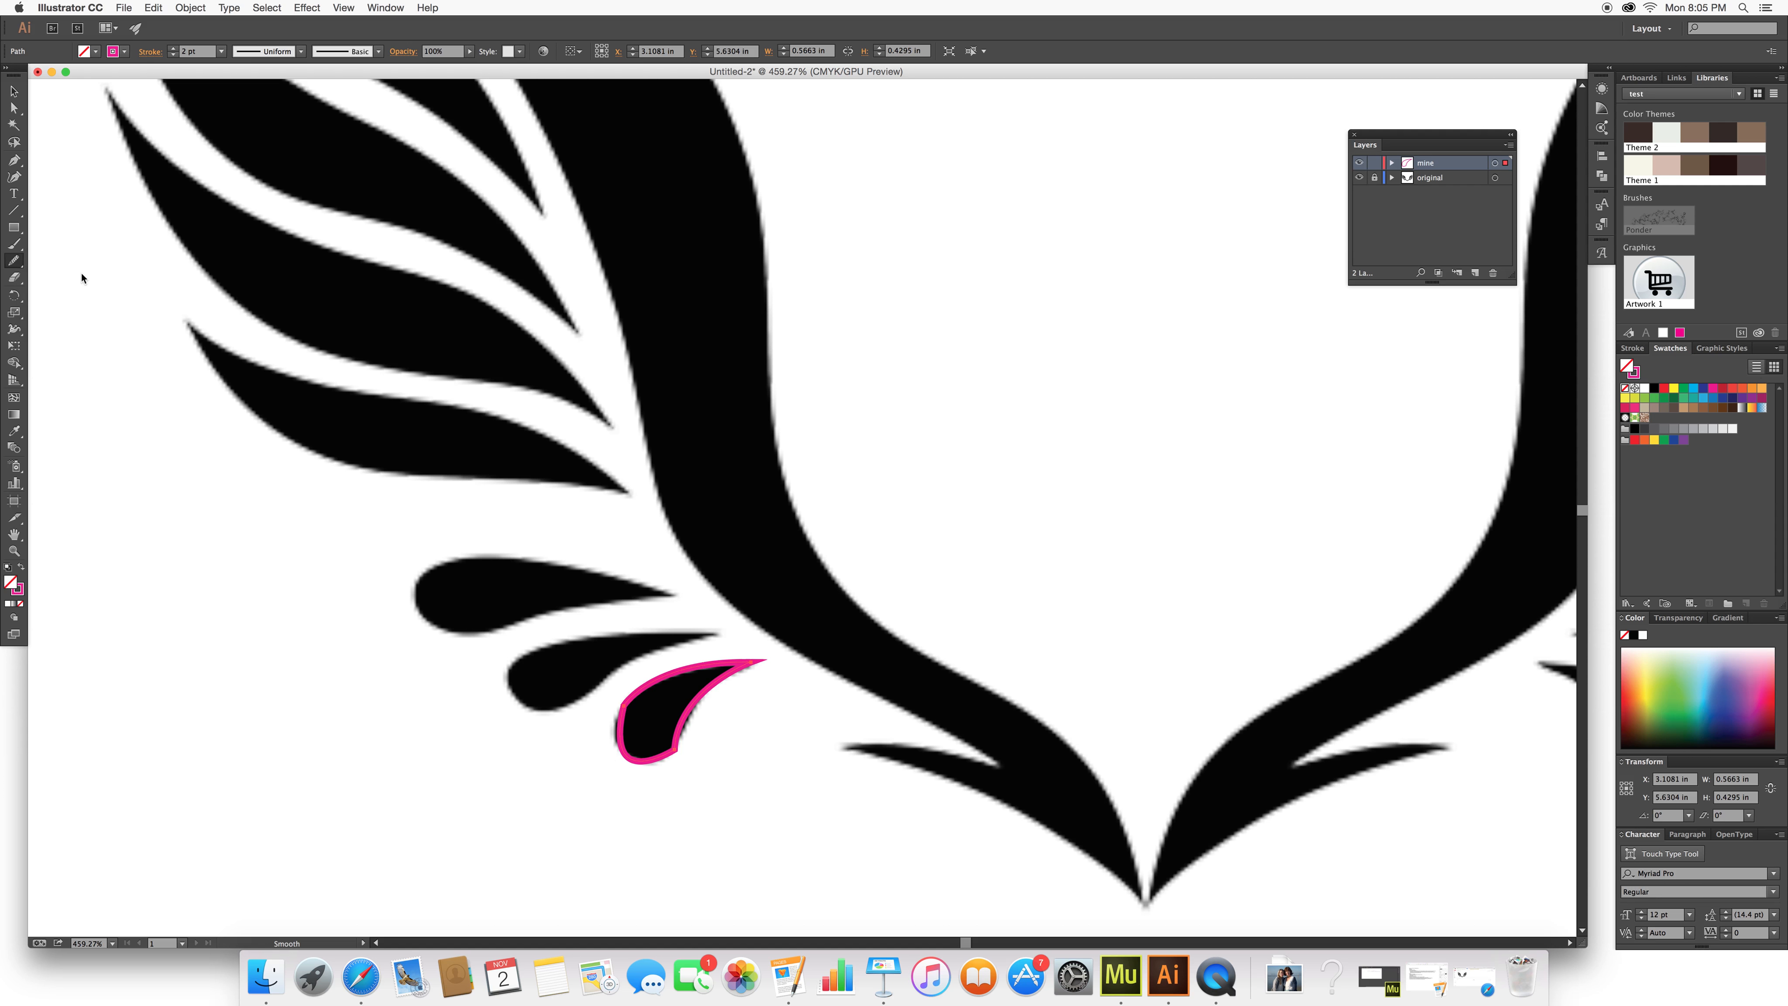
{"action": "left_click_drag", "start_coordinate": [677, 730], "coordinate": [741, 755]}
{"action": "left_click_drag", "start_coordinate": [623, 717], "coordinate": [657, 681]}
{"action": "mouse_move", "coordinate": [676, 741]}
{"action": "left_mouse_down"}
{"action": "mouse_move", "coordinate": [692, 742]}
{"action": "mouse_move", "coordinate": [682, 765]}
{"action": "mouse_move", "coordinate": [672, 750]}
{"action": "left_mouse_up"}
- Trace the middle teardrop of the left wing as a closed, curved Pen path and deselect it
{"action": "left_click", "coordinate": [7, 163]}
{"action": "left_click", "coordinate": [716, 632]}
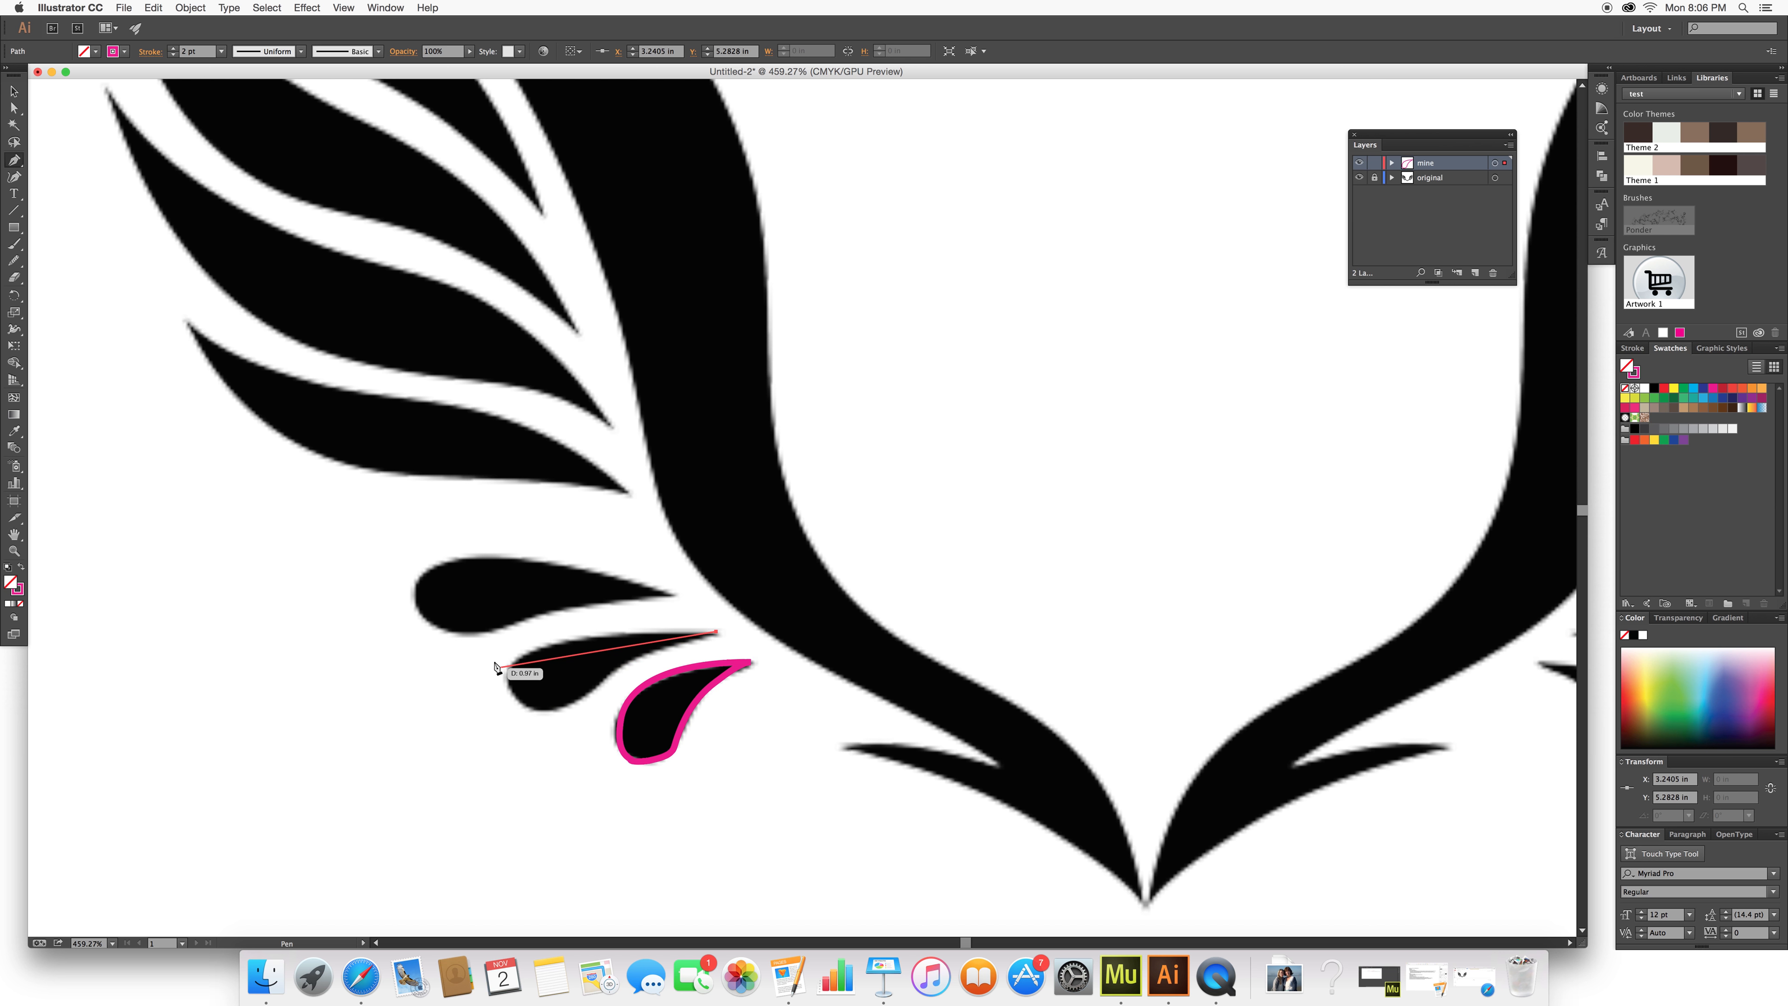
{"action": "left_click_drag", "start_coordinate": [506, 683], "coordinate": [522, 744]}
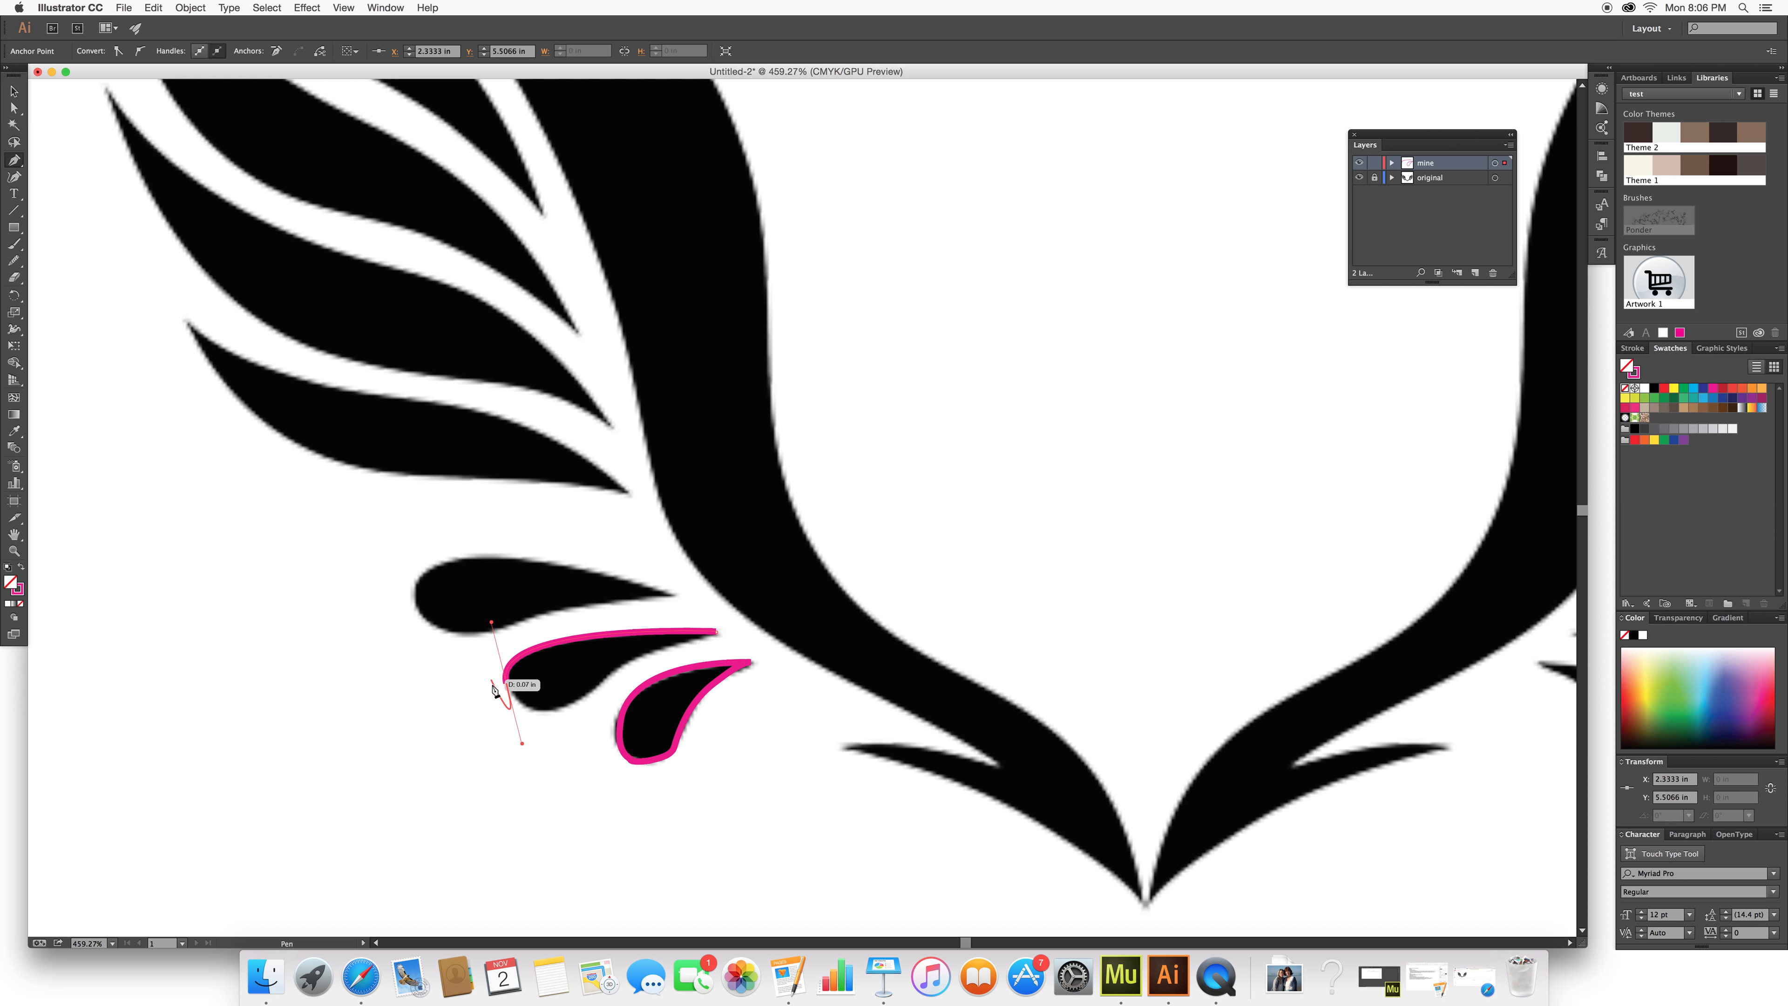
{"action": "left_click", "coordinate": [594, 688]}
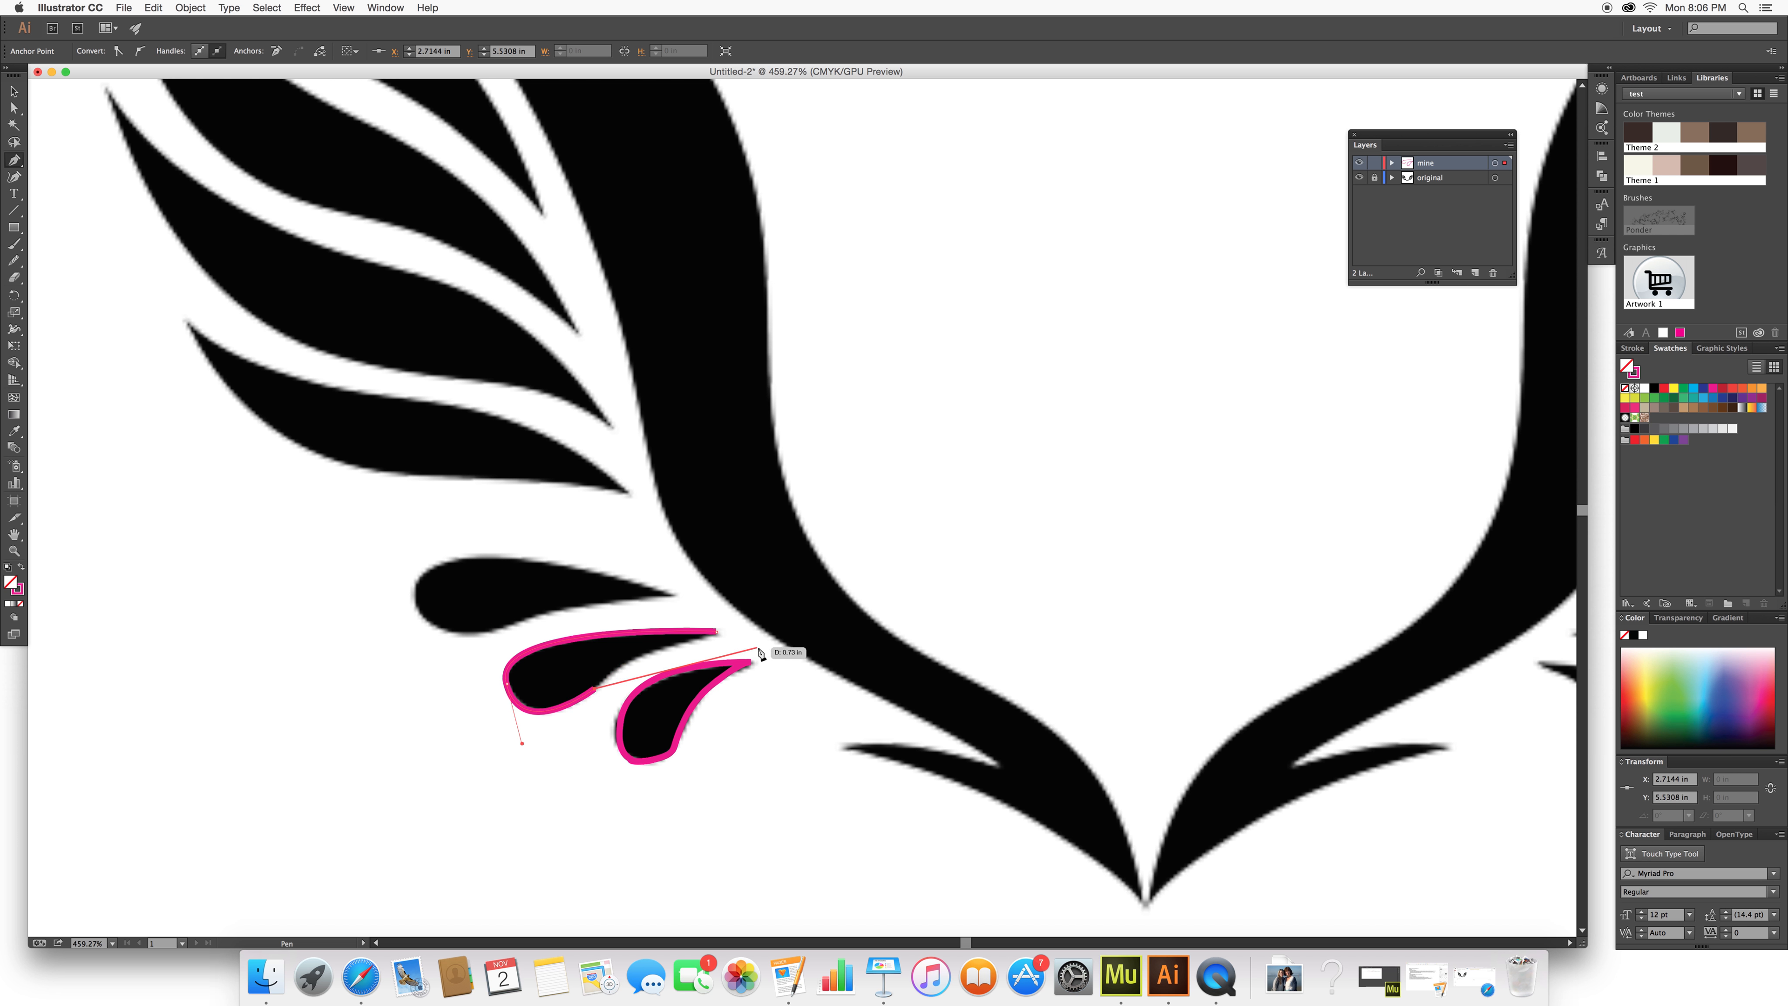
{"action": "left_click_drag", "start_coordinate": [718, 638], "coordinate": [798, 639]}
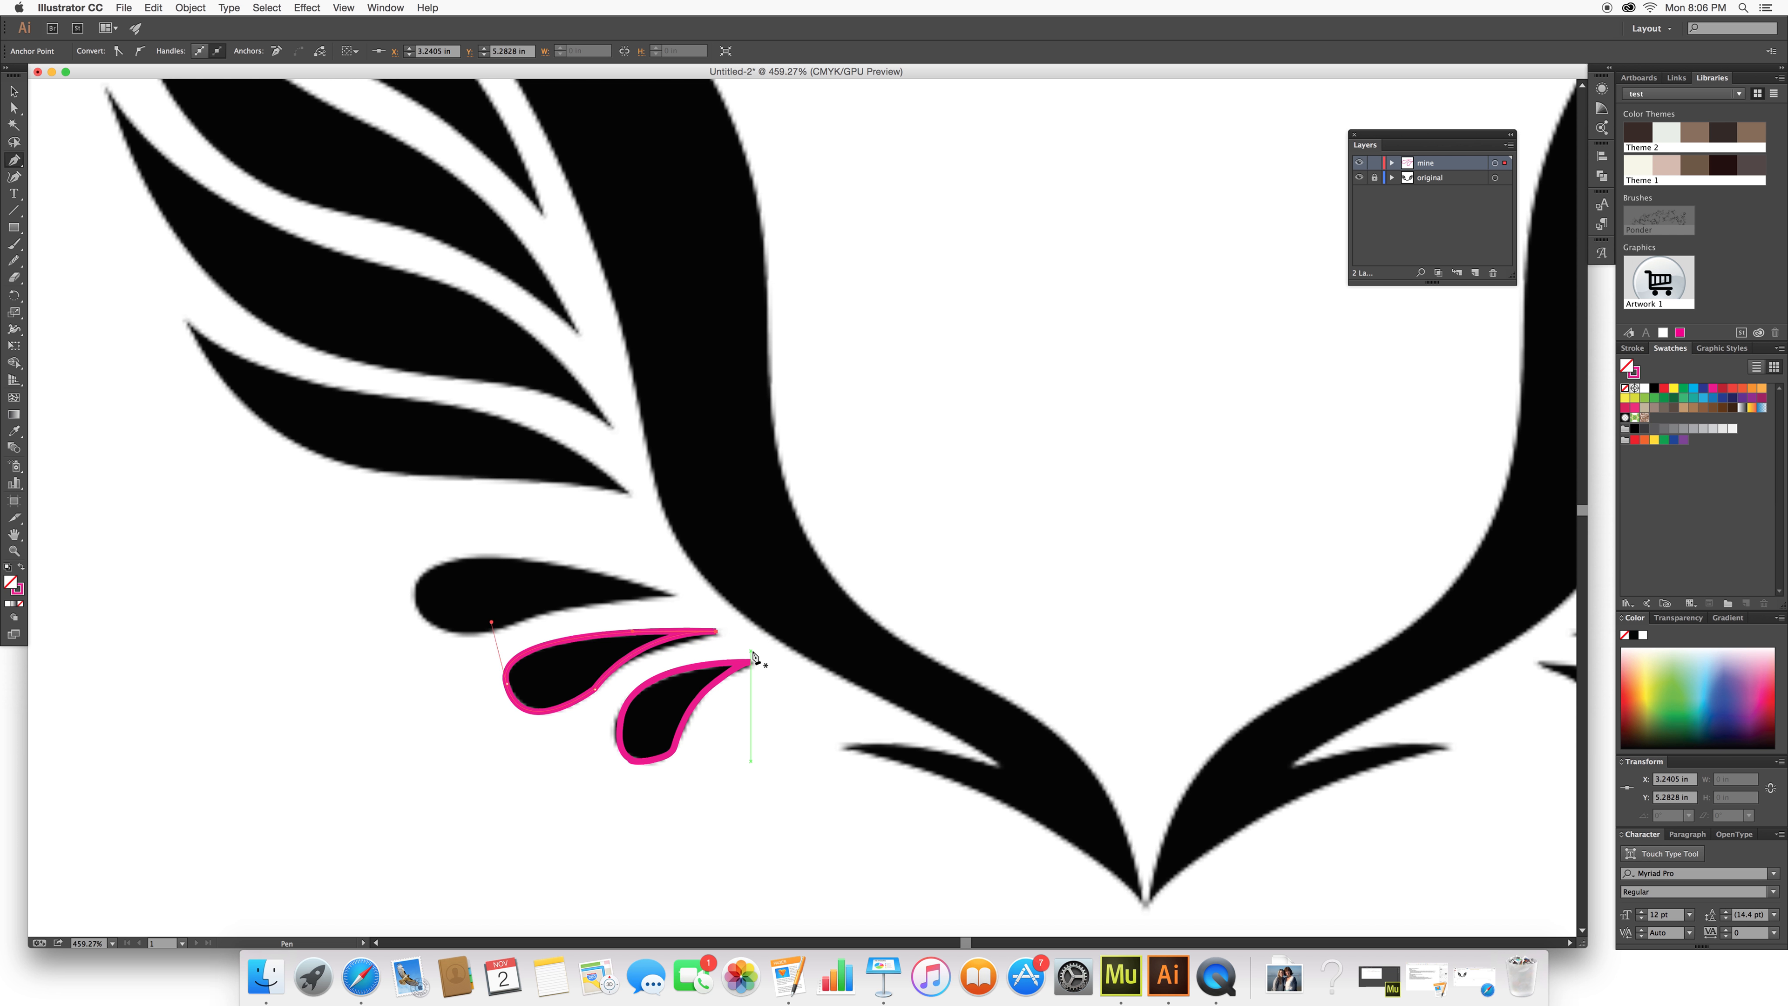
{"action": "left_click", "coordinate": [14, 92]}
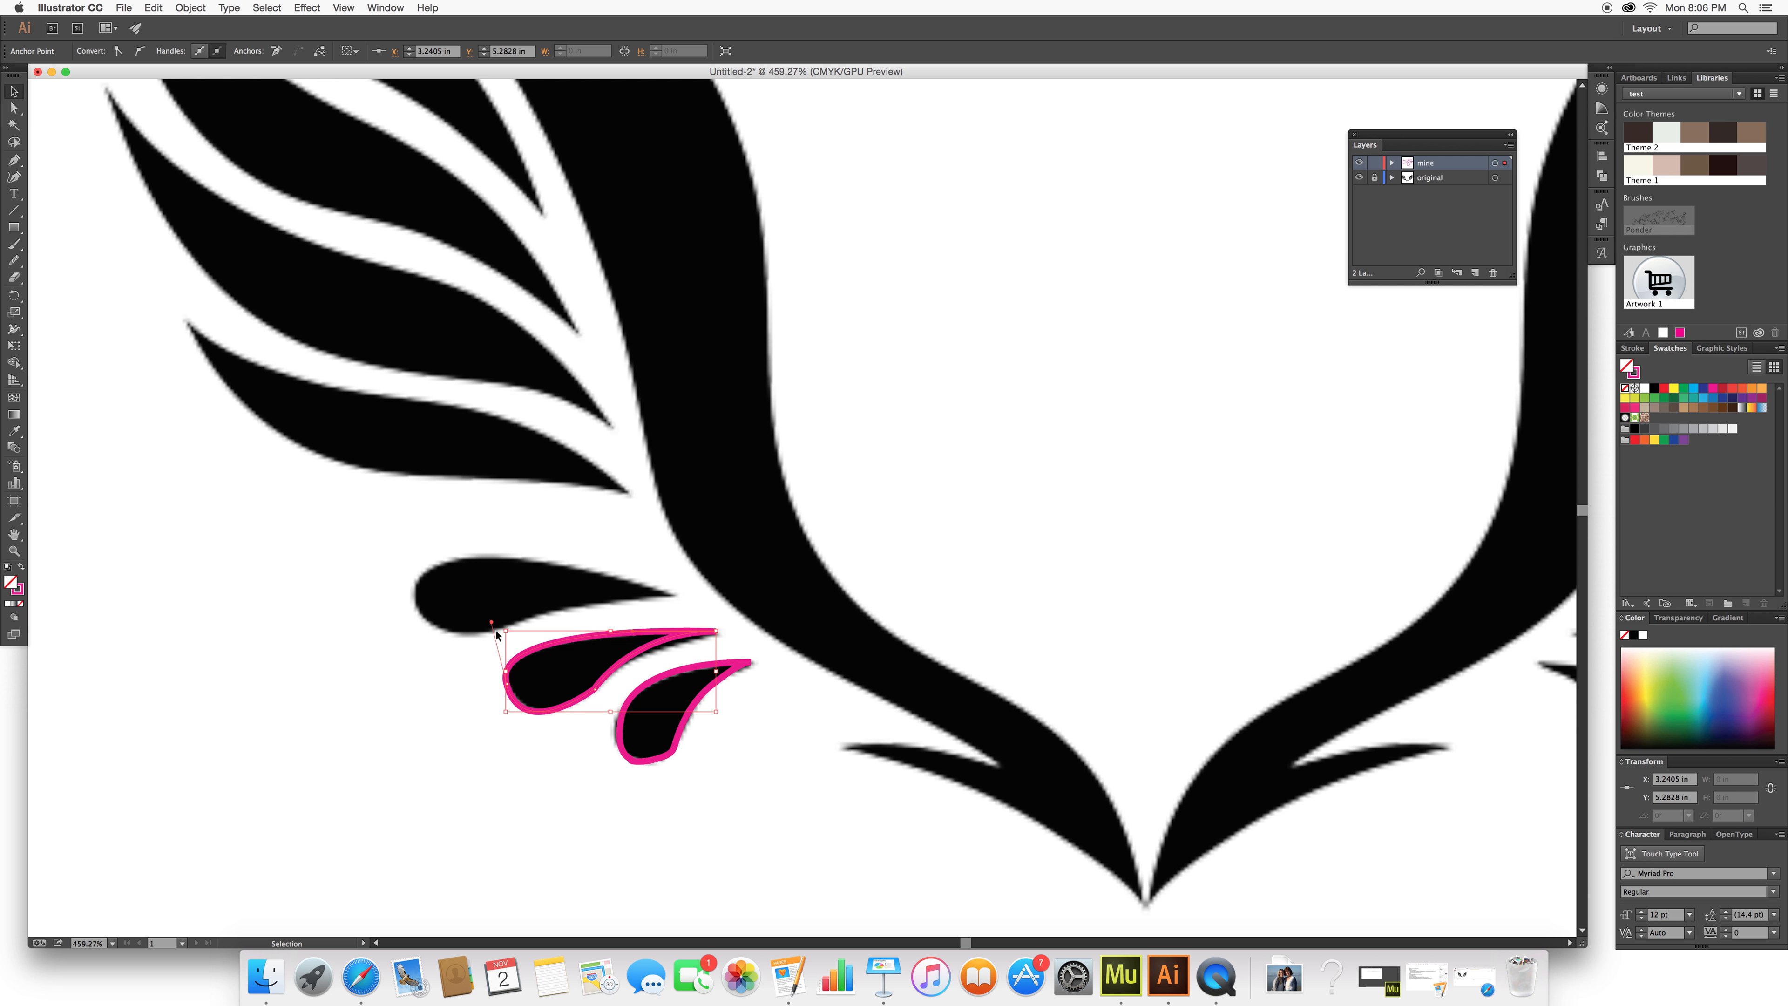
{"action": "left_click", "coordinate": [483, 587]}
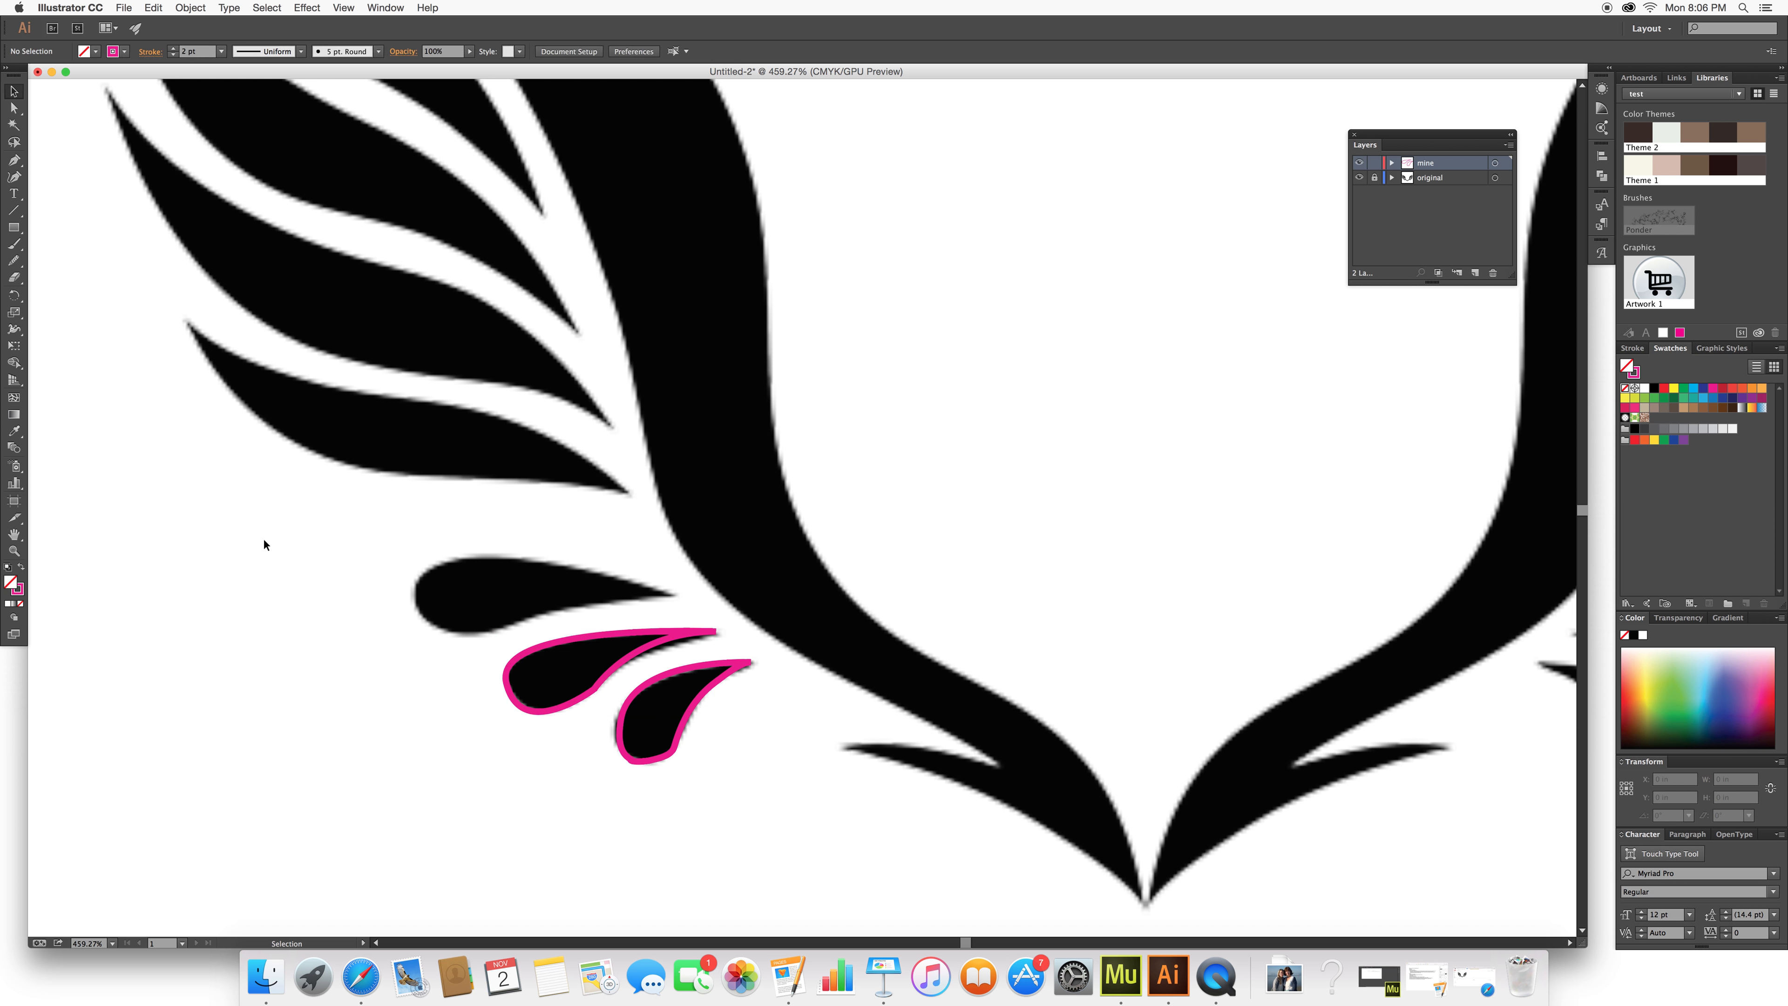
- Trace the uppermost teardrop of the left wing as a closed, curved Pen path
{"action": "left_click", "coordinate": [14, 160]}
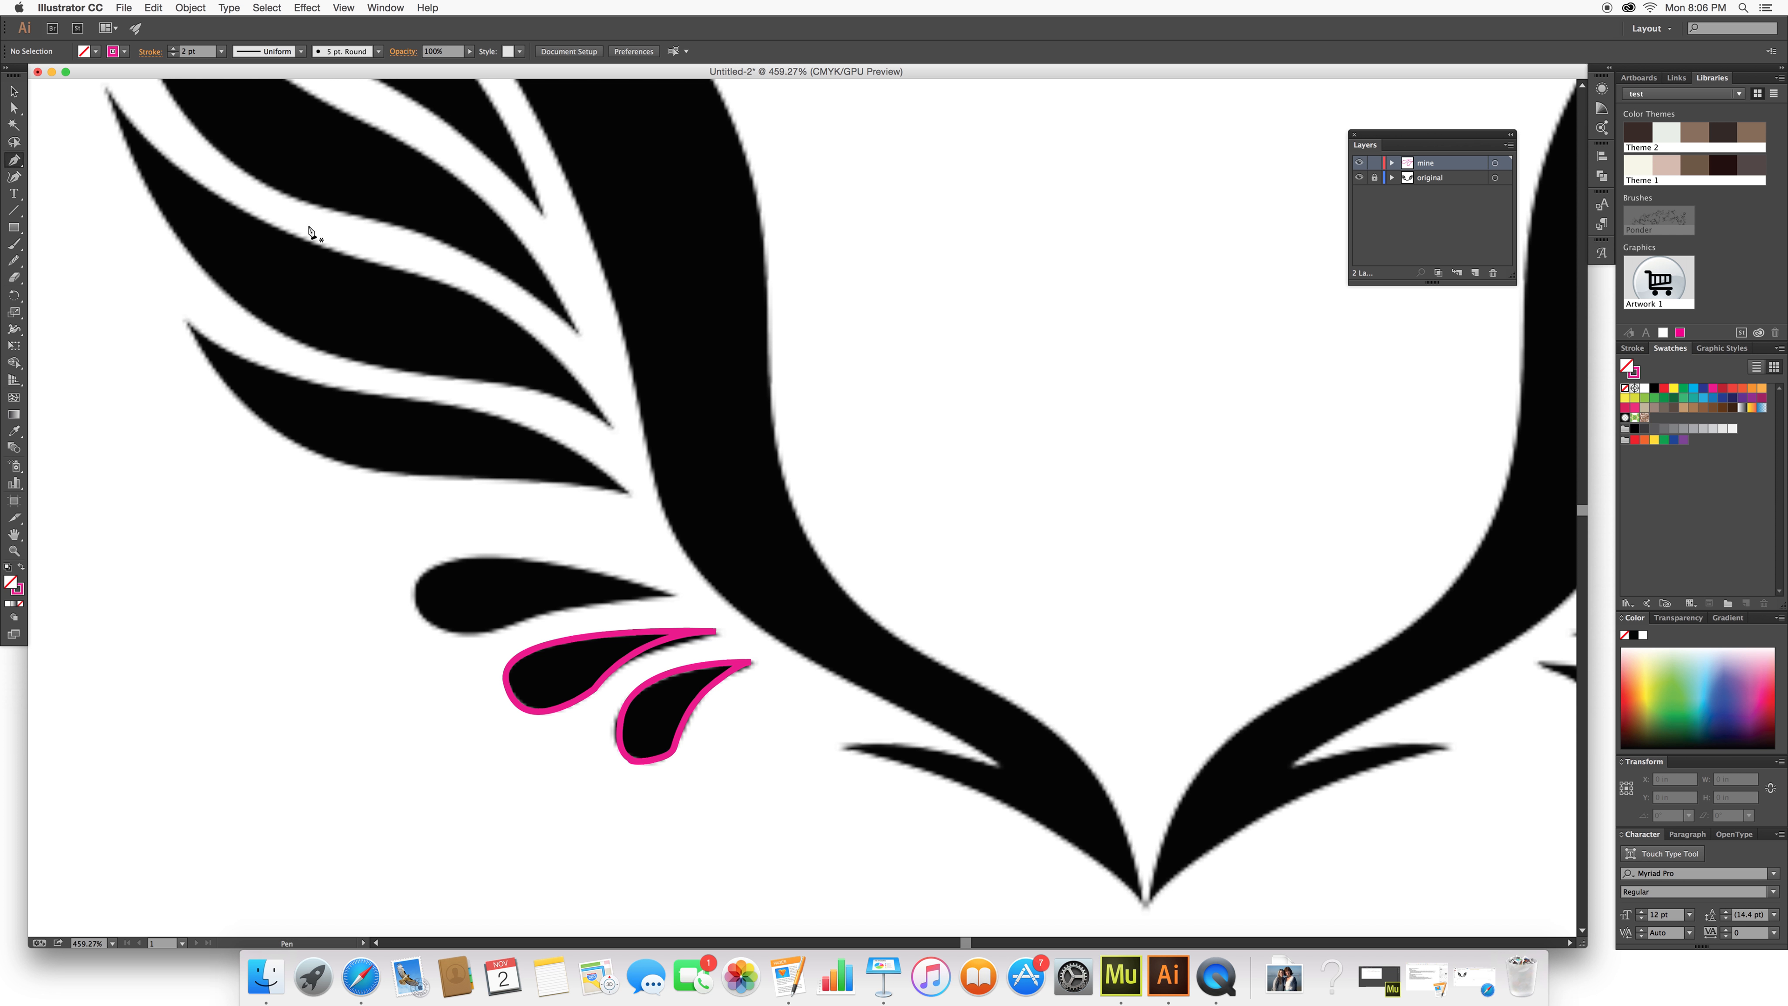
{"action": "left_click", "coordinate": [673, 596]}
{"action": "left_click_drag", "start_coordinate": [505, 625], "coordinate": [456, 661]}
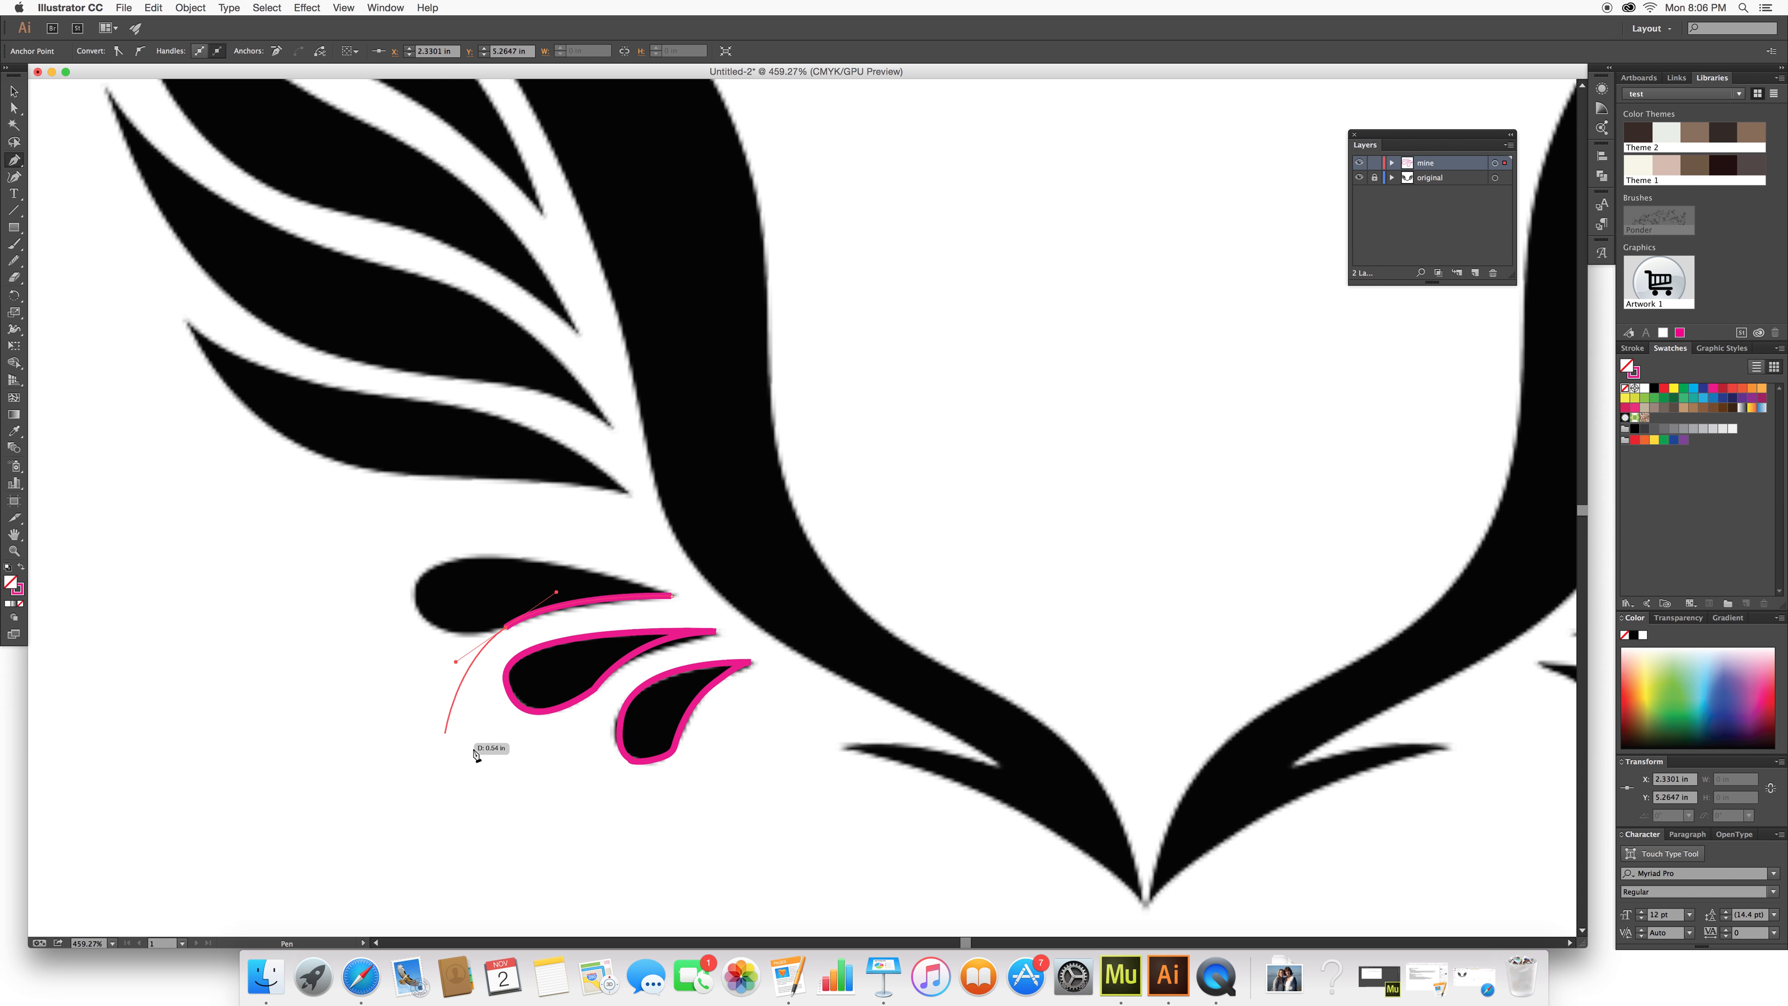
{"action": "left_click", "coordinate": [506, 627]}
{"action": "mouse_move", "coordinate": [411, 590]}
{"action": "left_mouse_down"}
{"action": "mouse_move", "coordinate": [453, 526]}
{"action": "mouse_move", "coordinate": [400, 514]}
{"action": "left_mouse_up"}
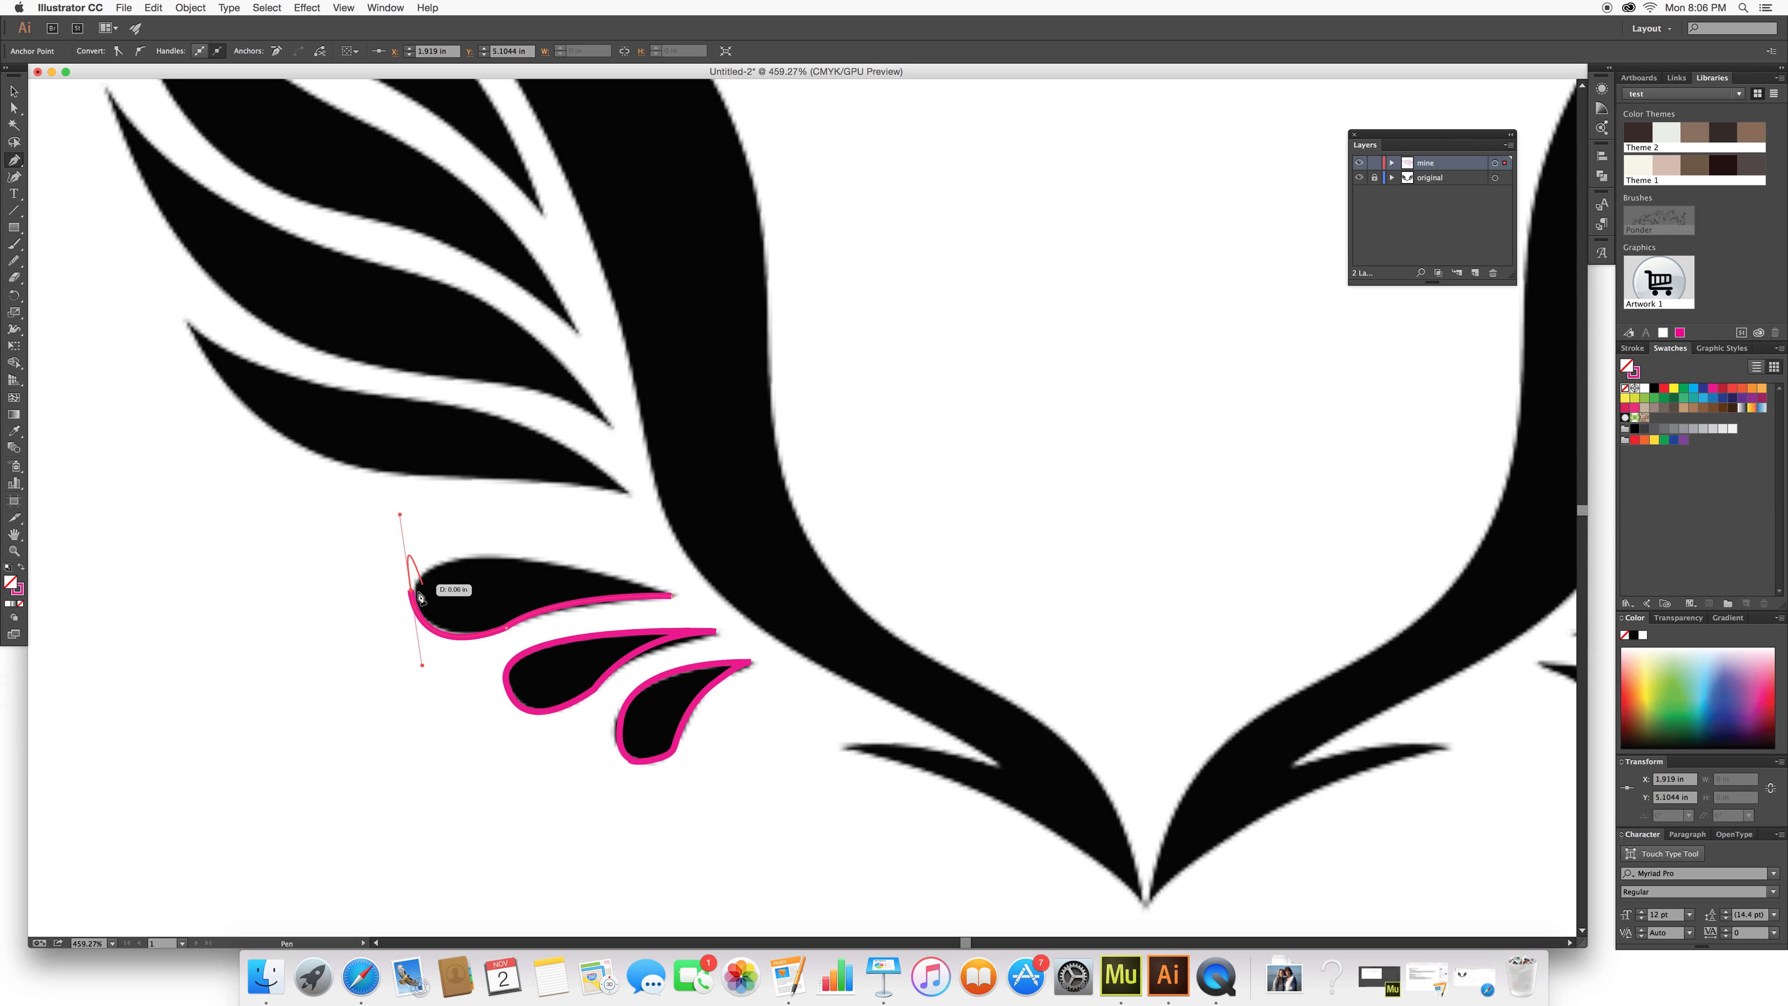
{"action": "left_click", "coordinate": [673, 596]}
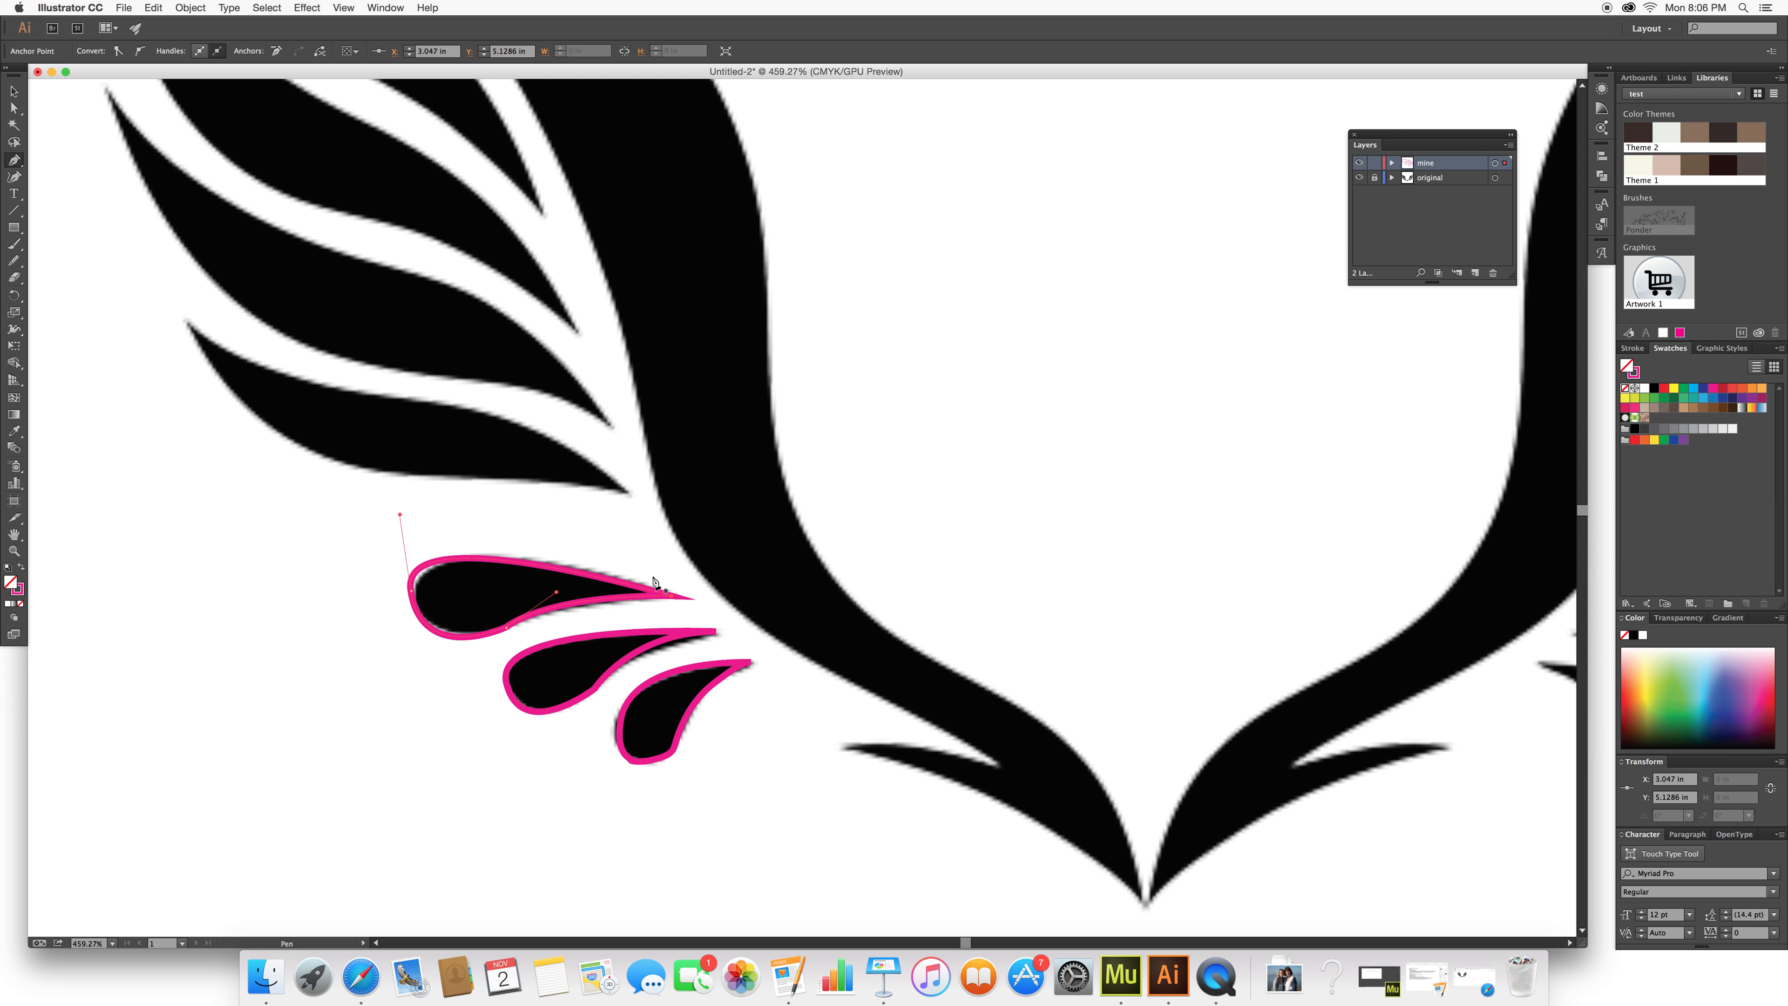
{"action": "left_click", "coordinate": [569, 478]}
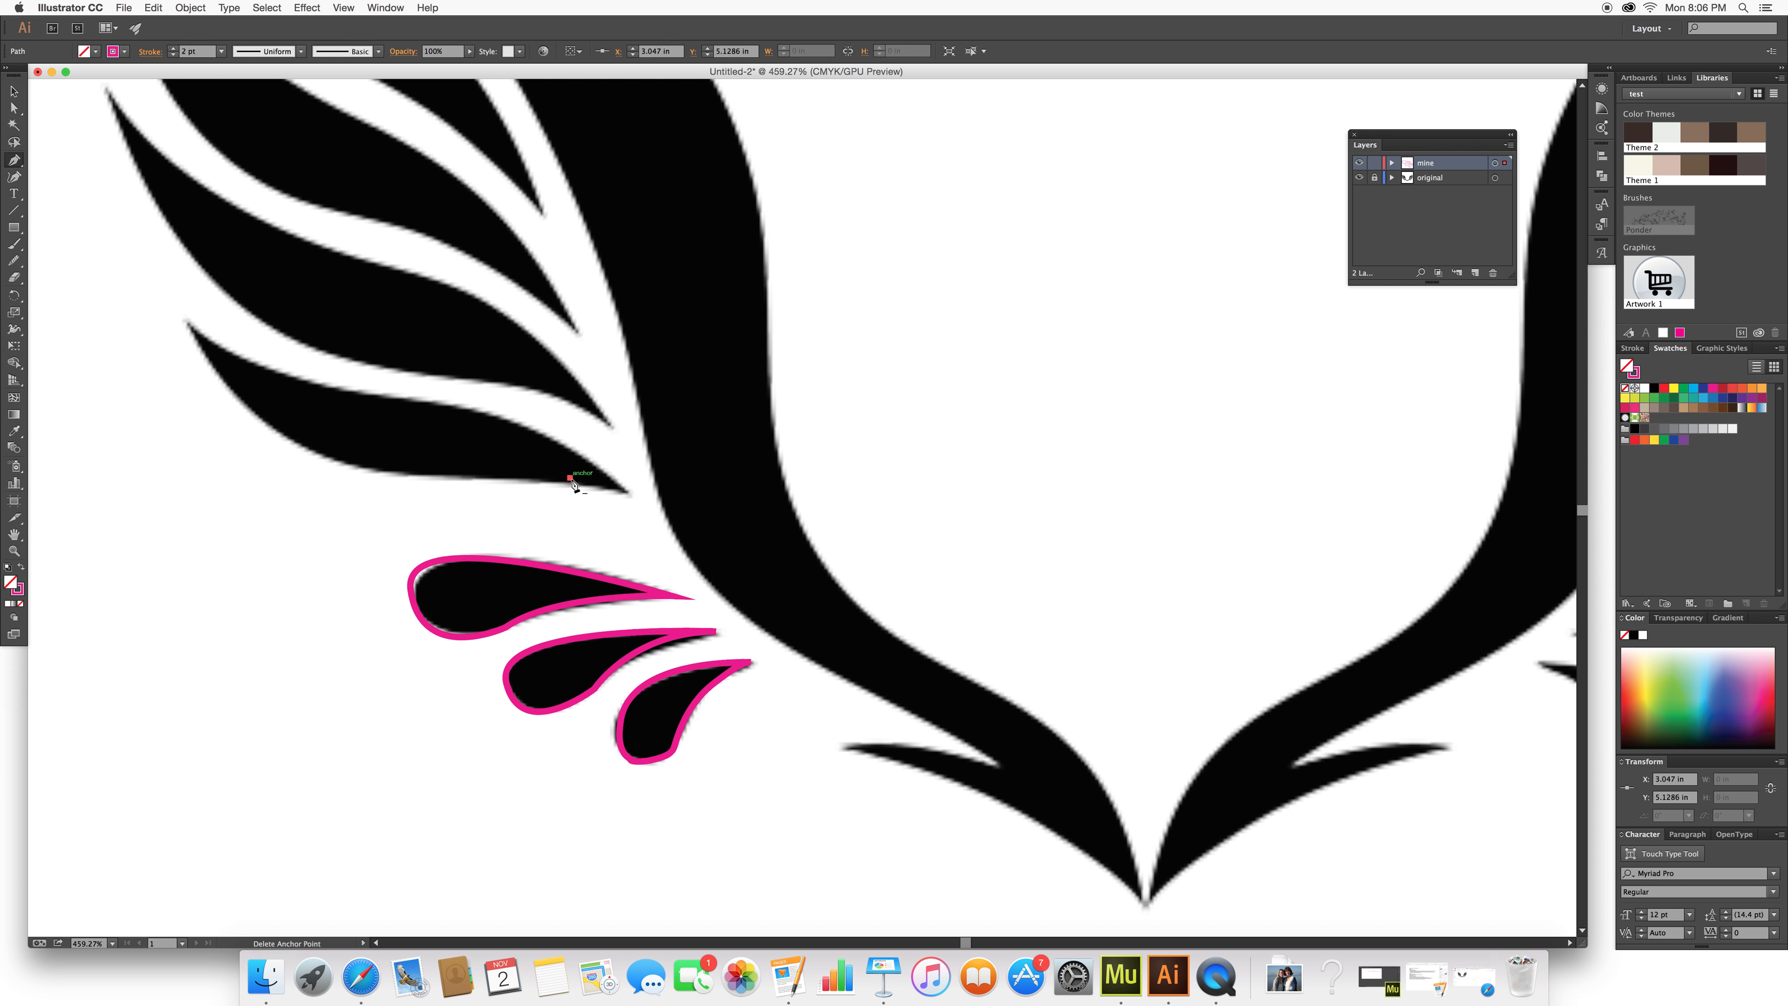
{"action": "key", "text": "super+z"}
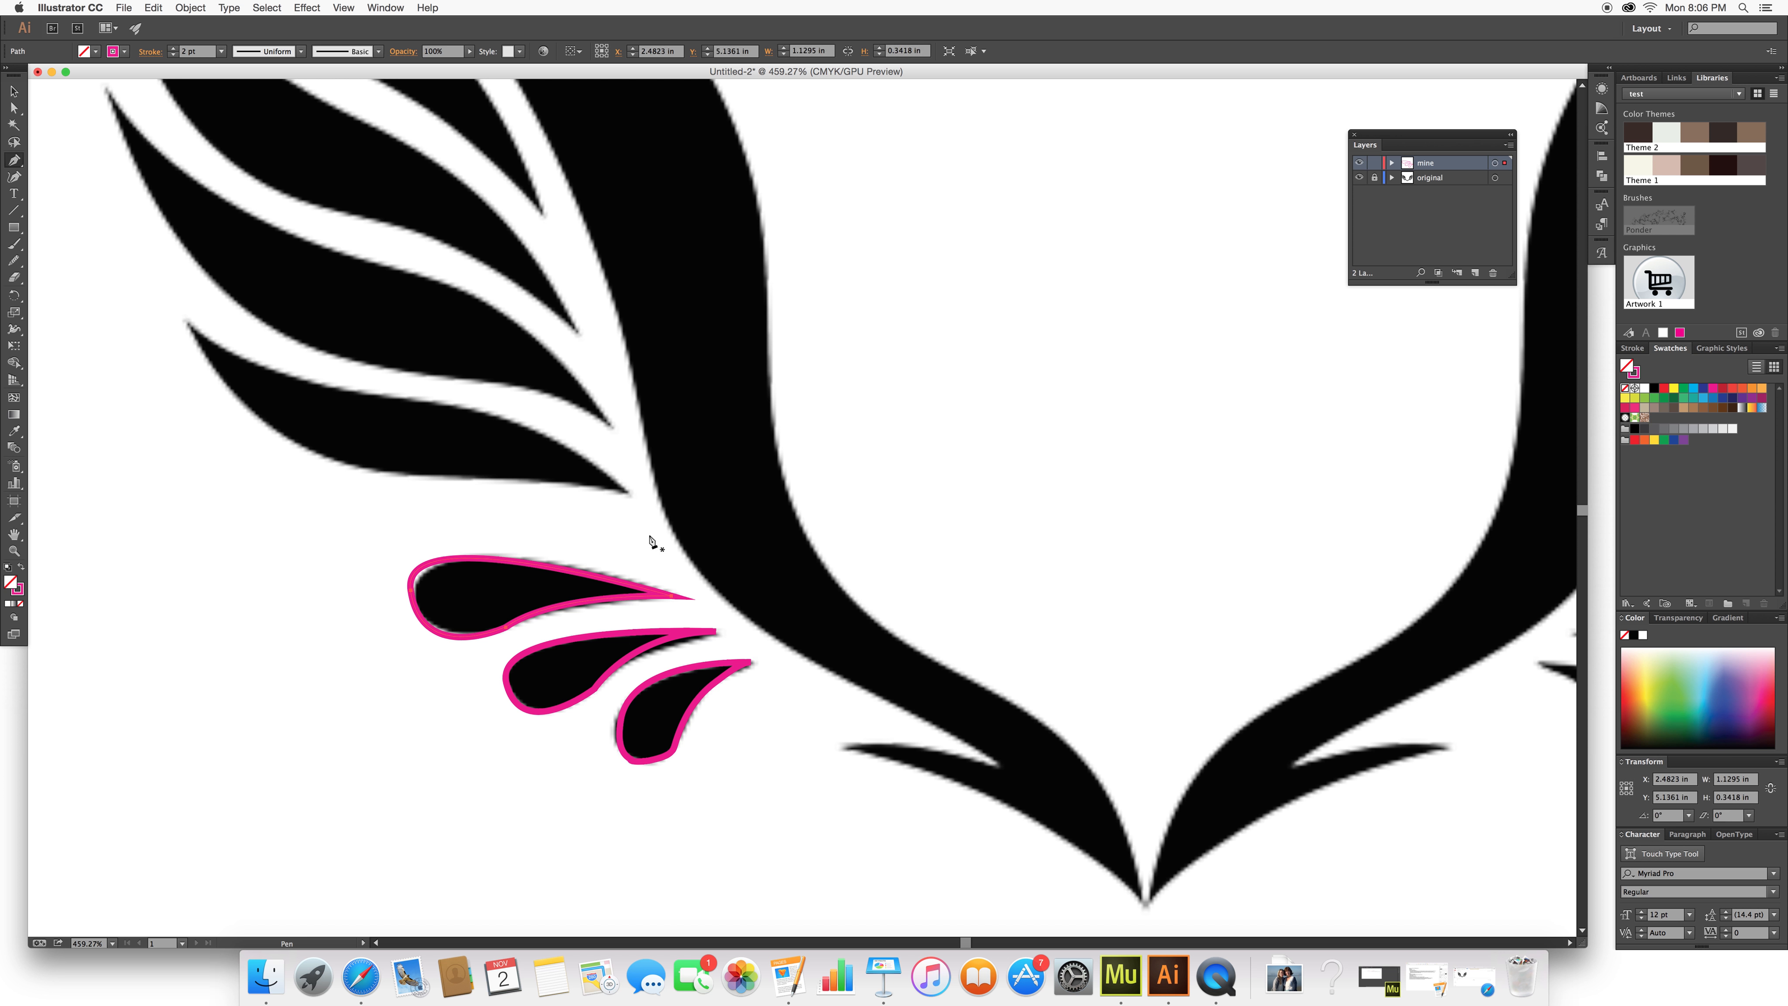
{"action": "right_click", "coordinate": [638, 535]}
{"action": "left_click", "coordinate": [611, 507]}
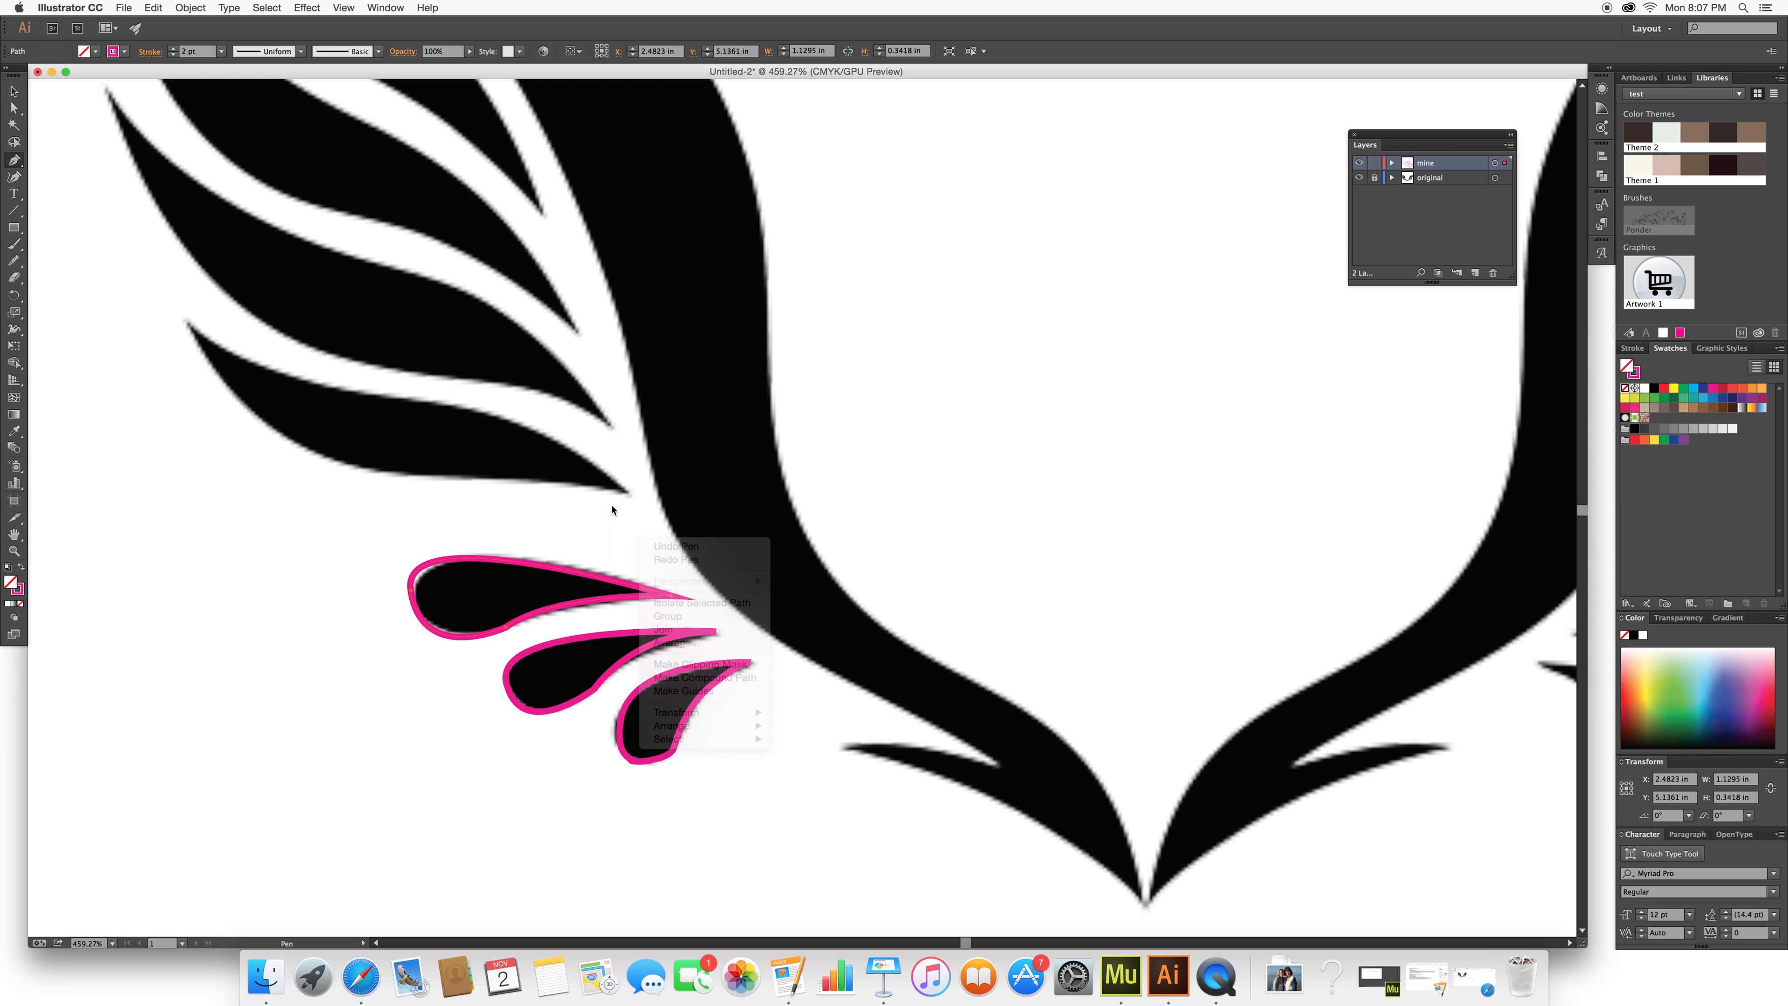
- Trace the lowest feather of the left wing, above the teardrops, as a closed, curved Pen path
{"action": "left_click", "coordinate": [627, 492]}
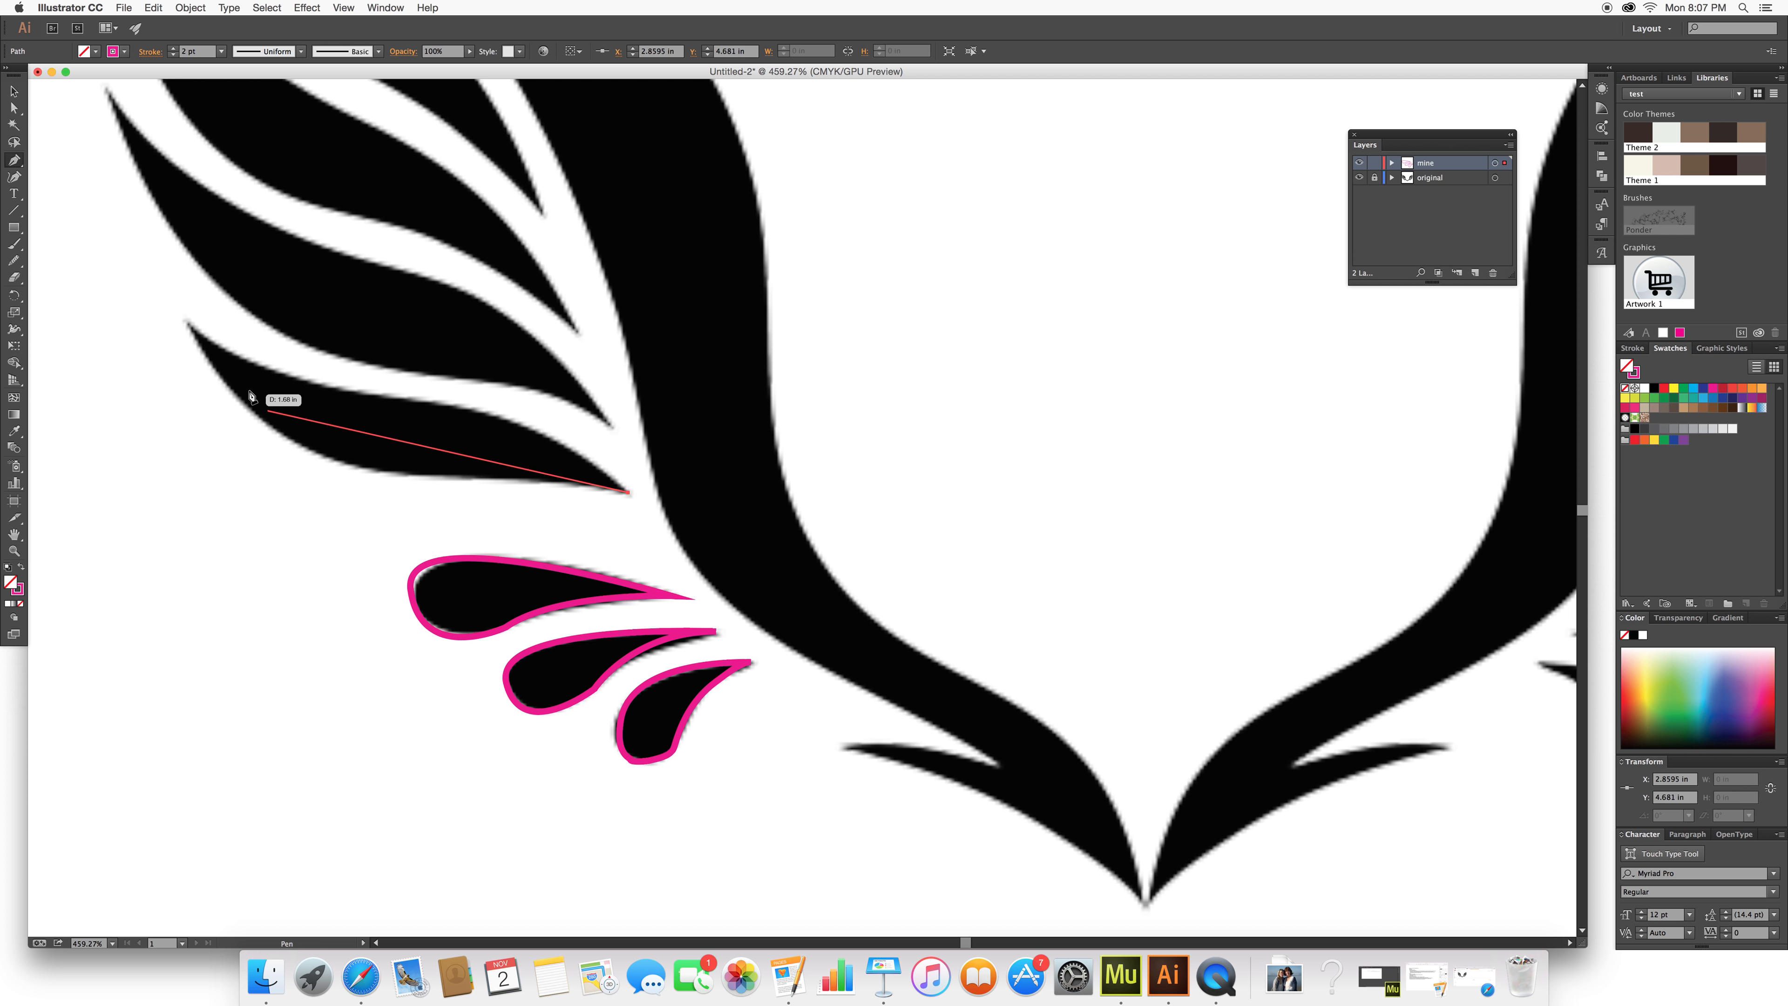
{"action": "left_click_drag", "start_coordinate": [371, 471], "coordinate": [239, 477]}
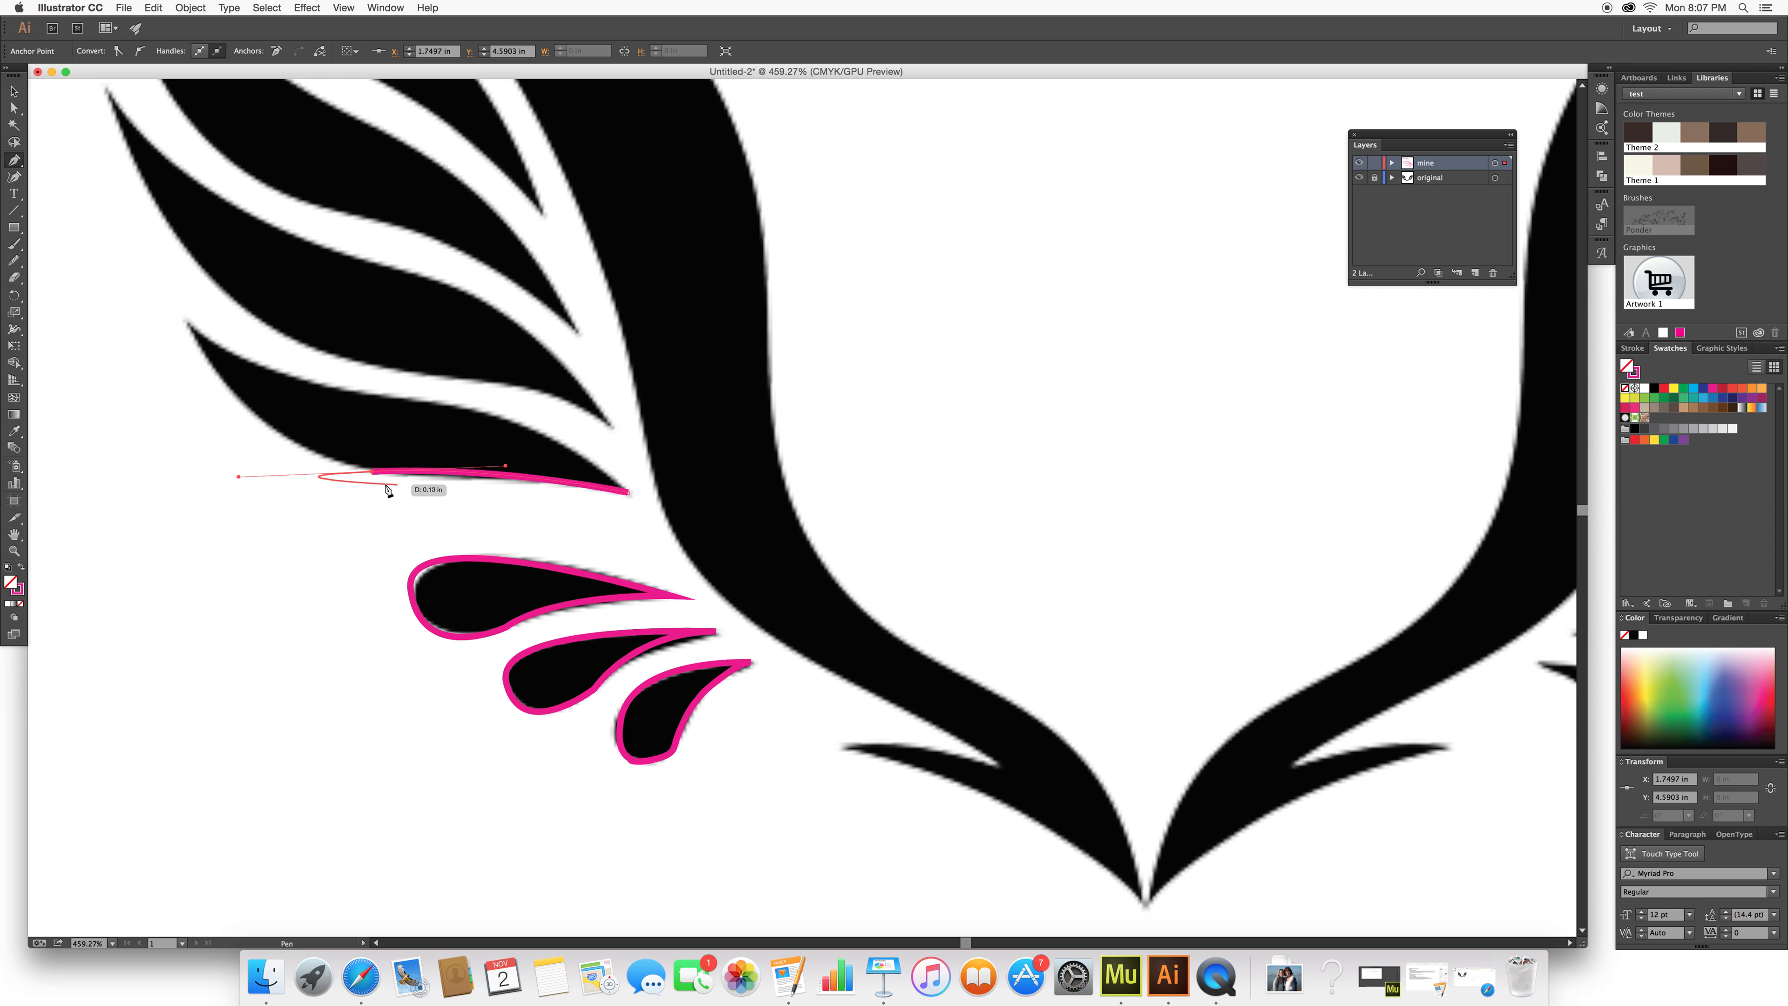
{"action": "left_click", "coordinate": [371, 471]}
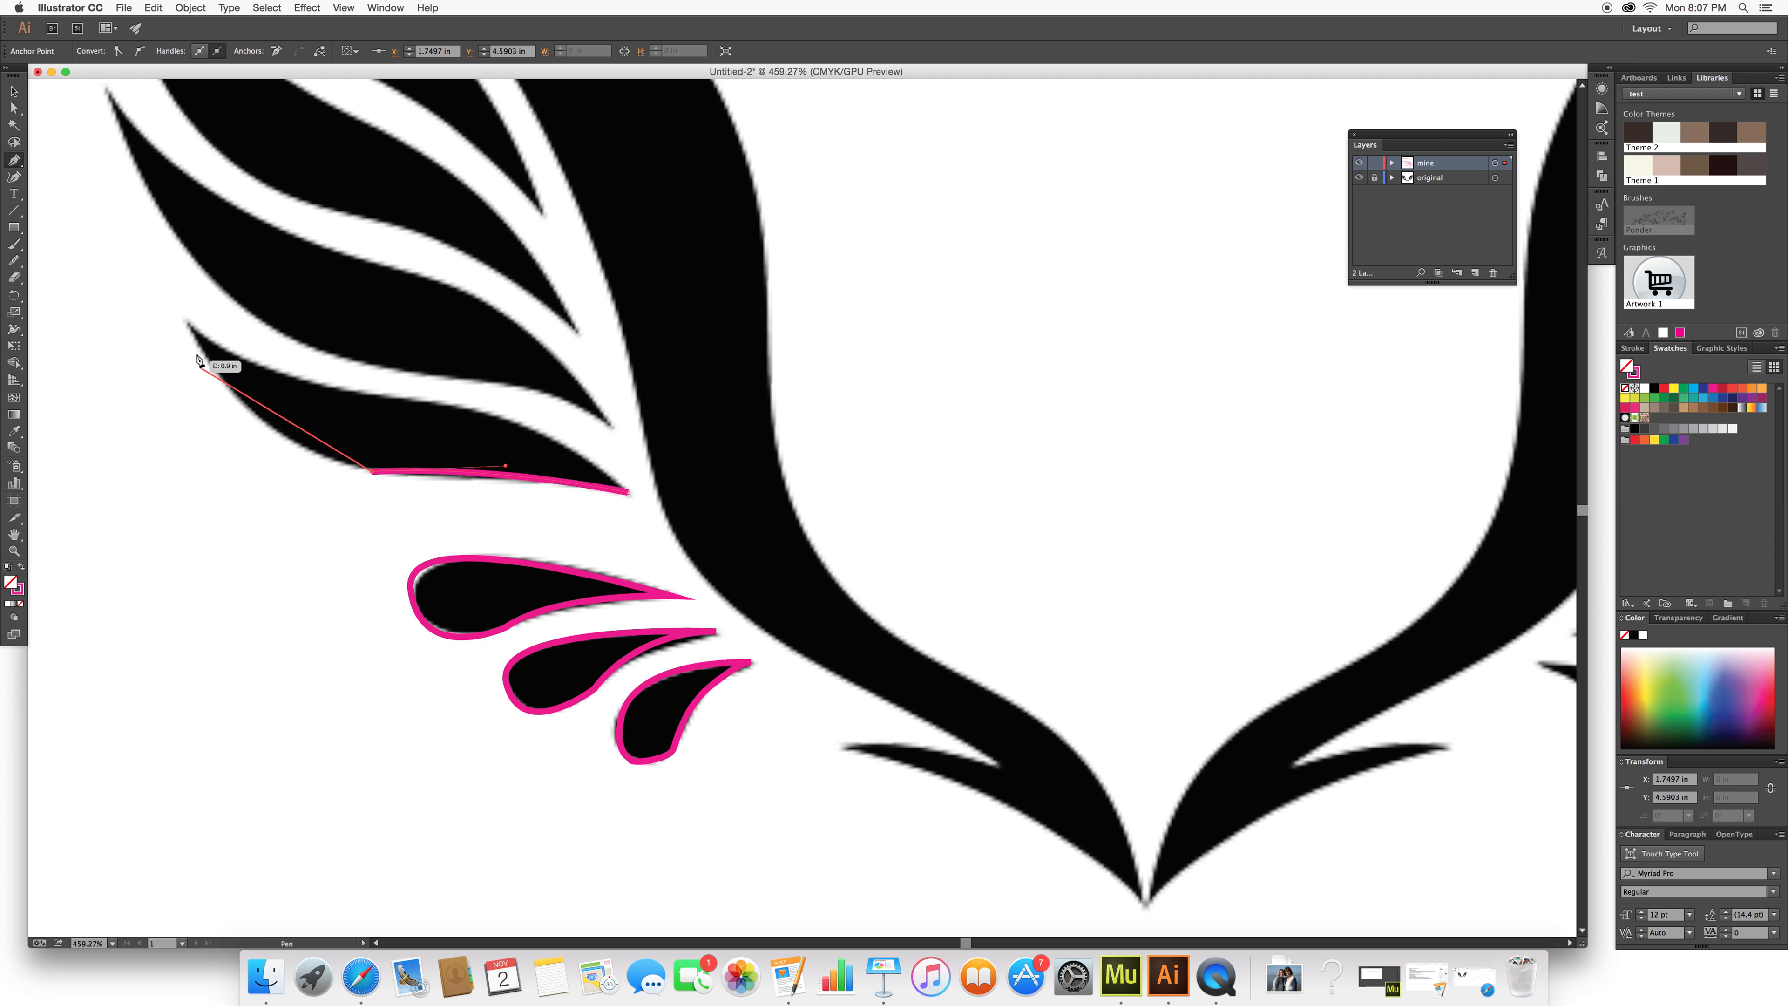
{"action": "mouse_move", "coordinate": [189, 323]}
{"action": "left_mouse_down"}
{"action": "mouse_move", "coordinate": [195, 241]}
{"action": "mouse_move", "coordinate": [122, 173]}
{"action": "mouse_move", "coordinate": [111, 189]}
{"action": "left_mouse_up"}
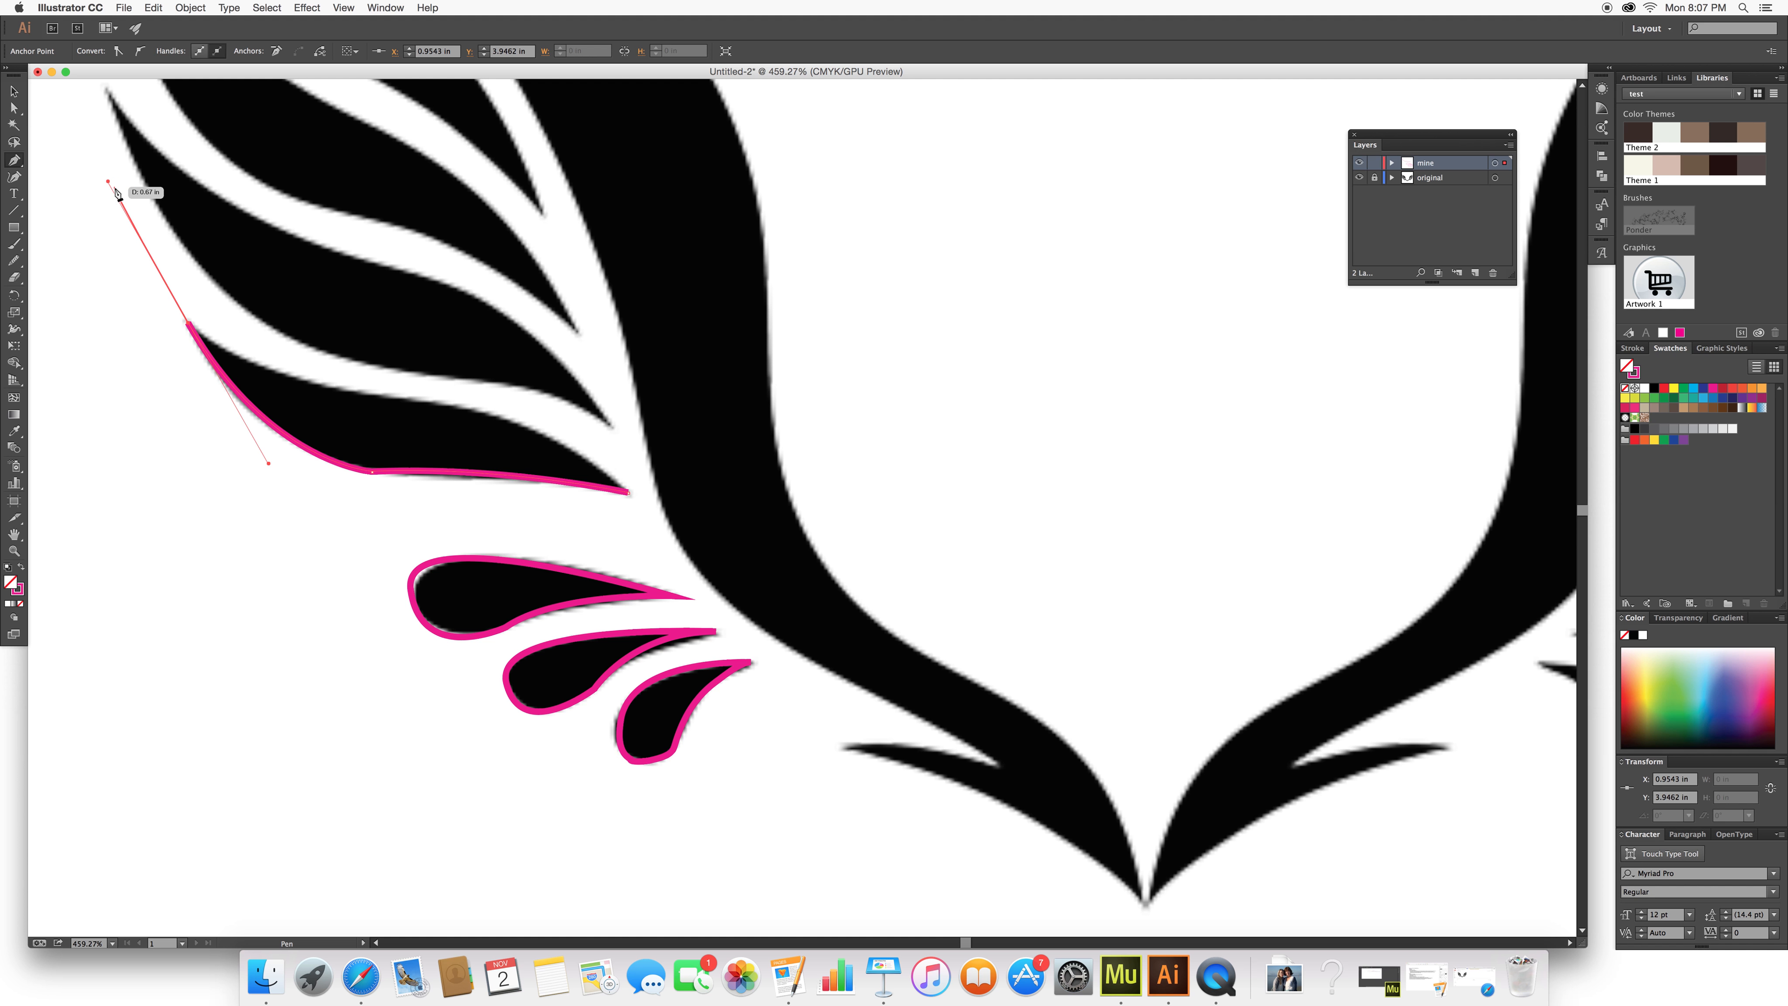
{"action": "left_click", "coordinate": [188, 323]}
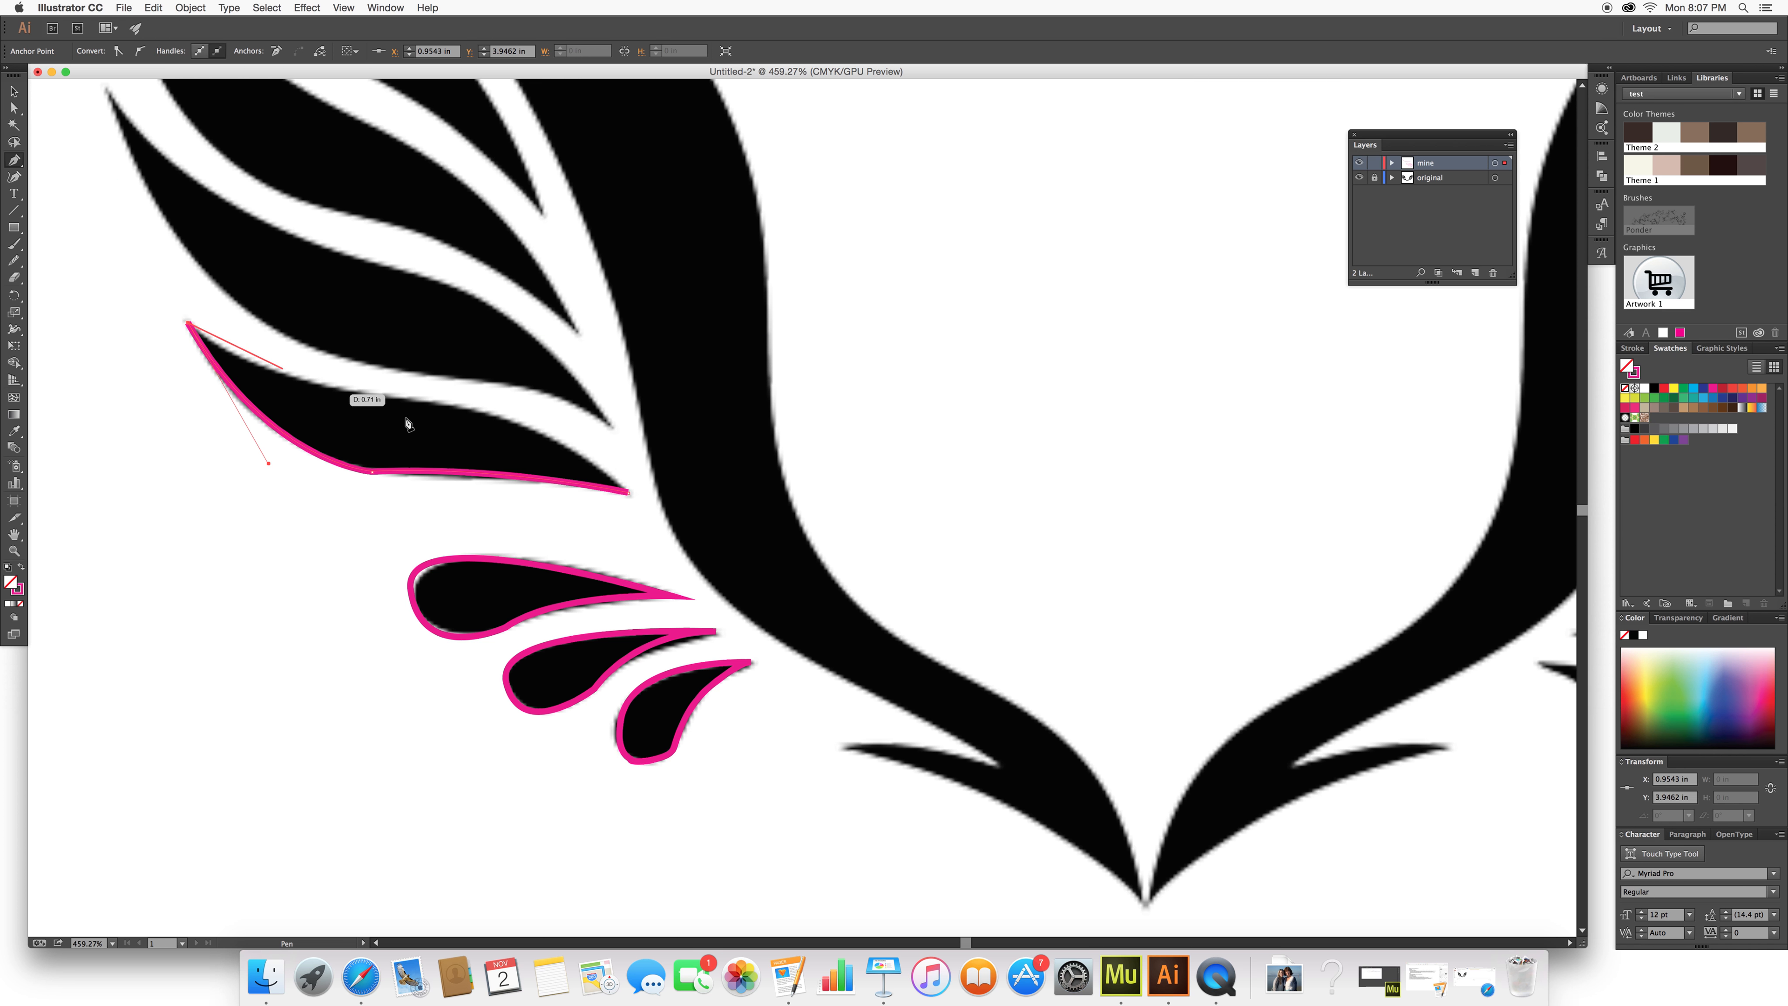
{"action": "left_click_drag", "start_coordinate": [448, 404], "coordinate": [644, 409]}
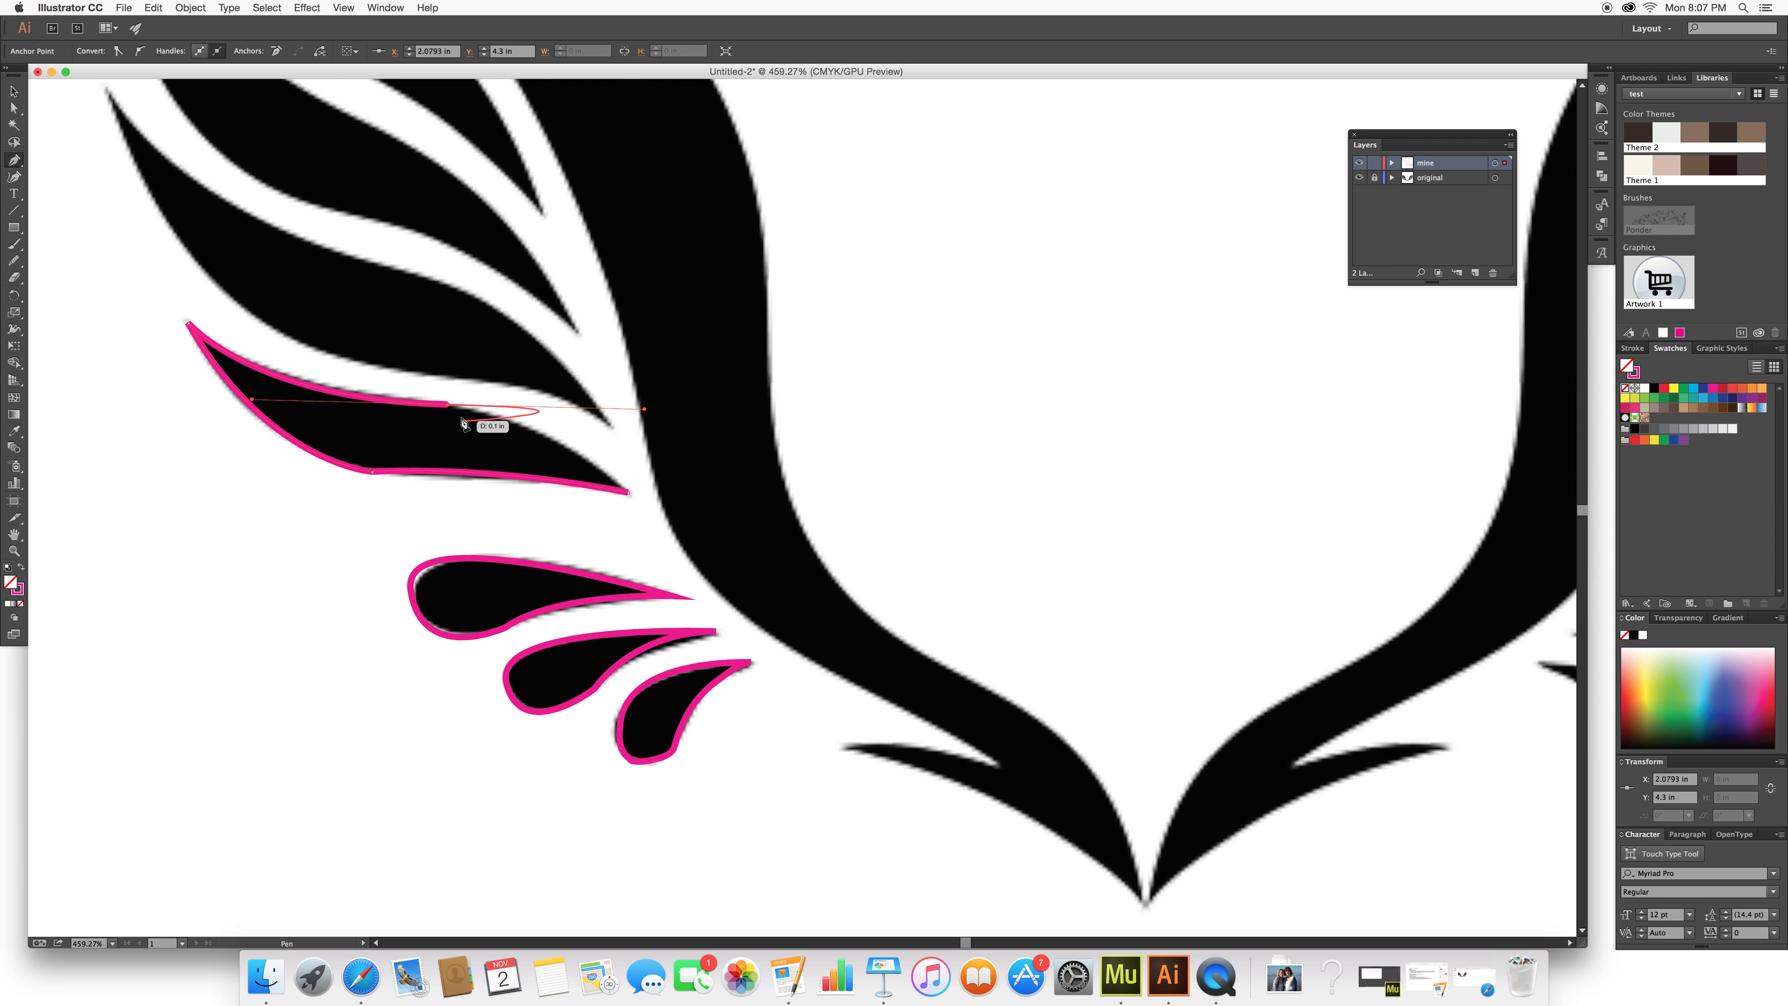
{"action": "left_click", "coordinate": [448, 404]}
{"action": "left_click_drag", "start_coordinate": [628, 492], "coordinate": [718, 583]}
{"action": "left_click", "coordinate": [14, 91]}
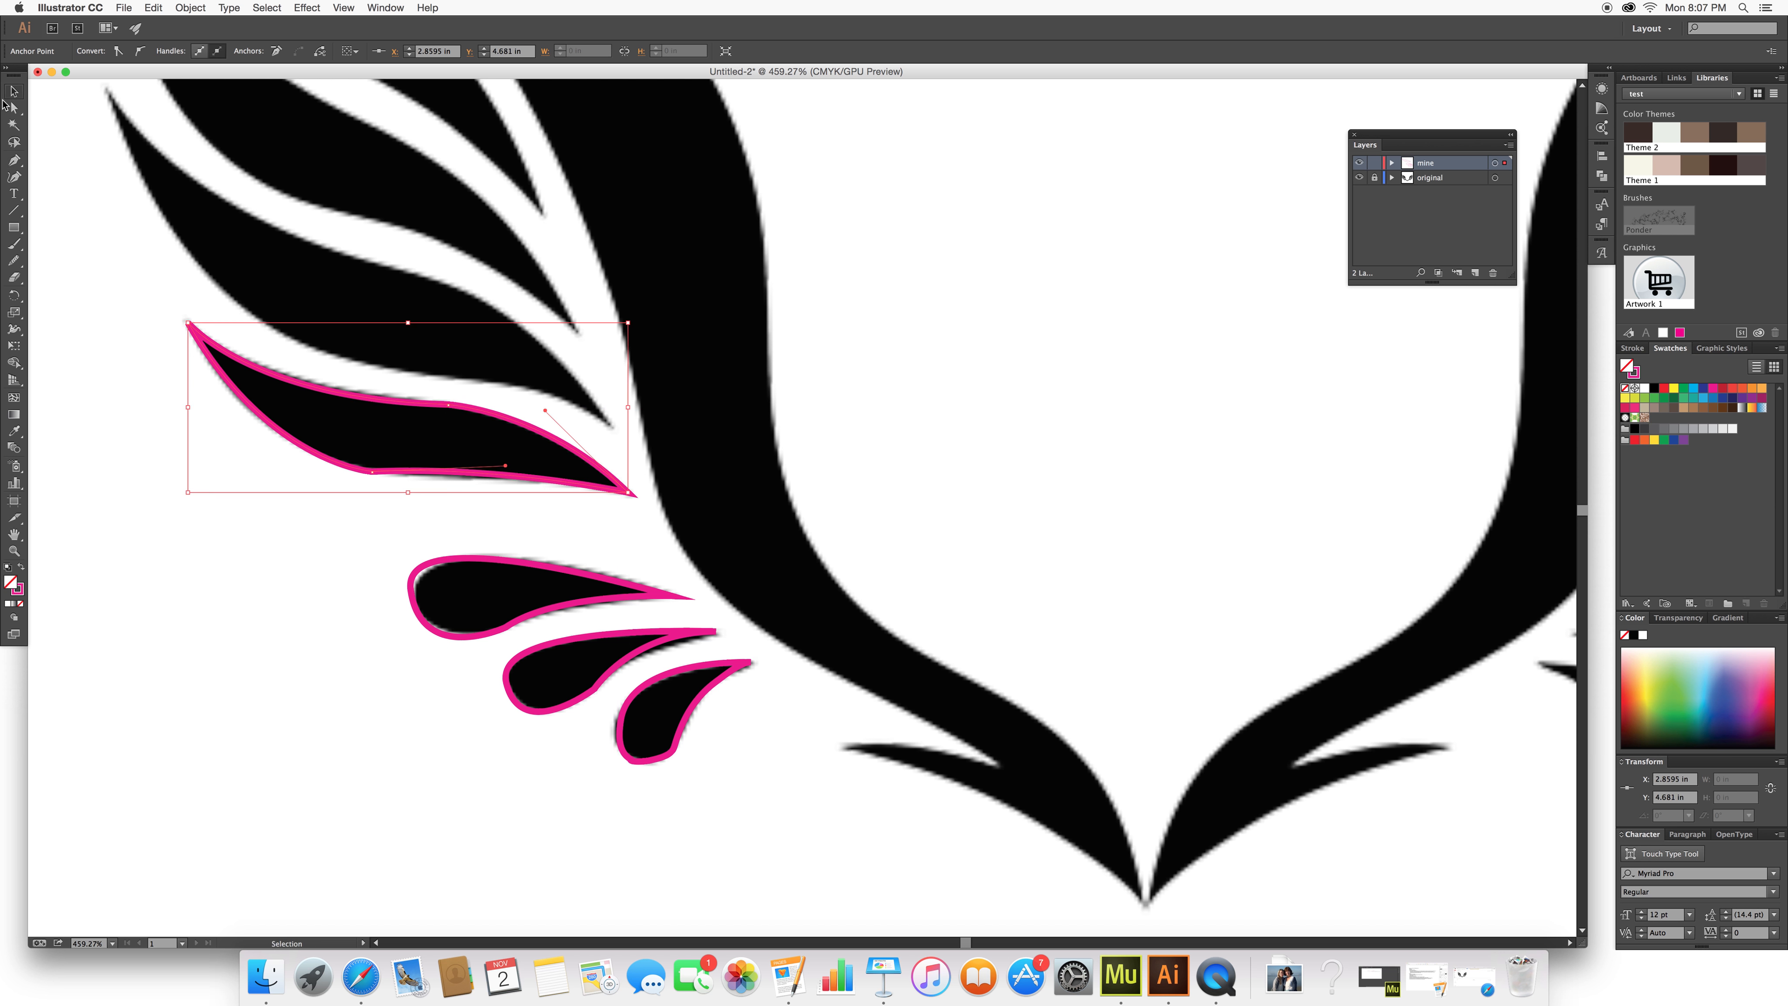
- Hide the layer original and smooth the lower edge of the traced feather with the Smooth tool
{"action": "left_click", "coordinate": [1358, 178]}
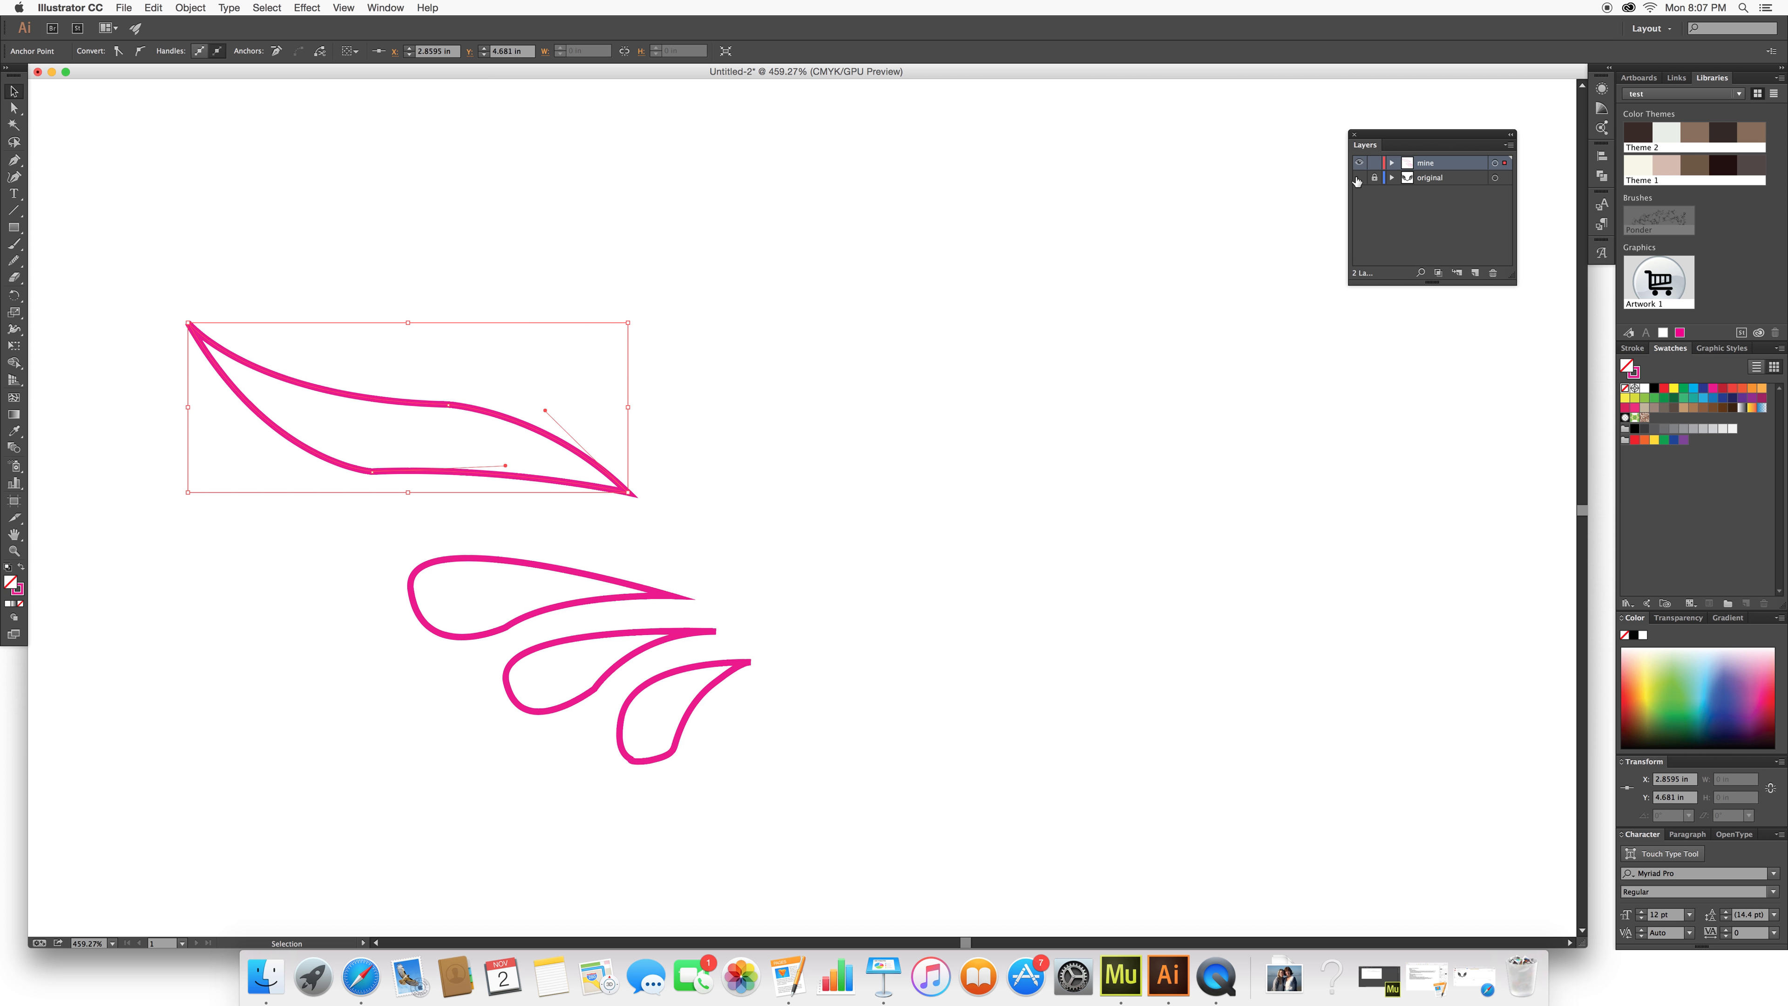
{"action": "key", "text": "super+1"}
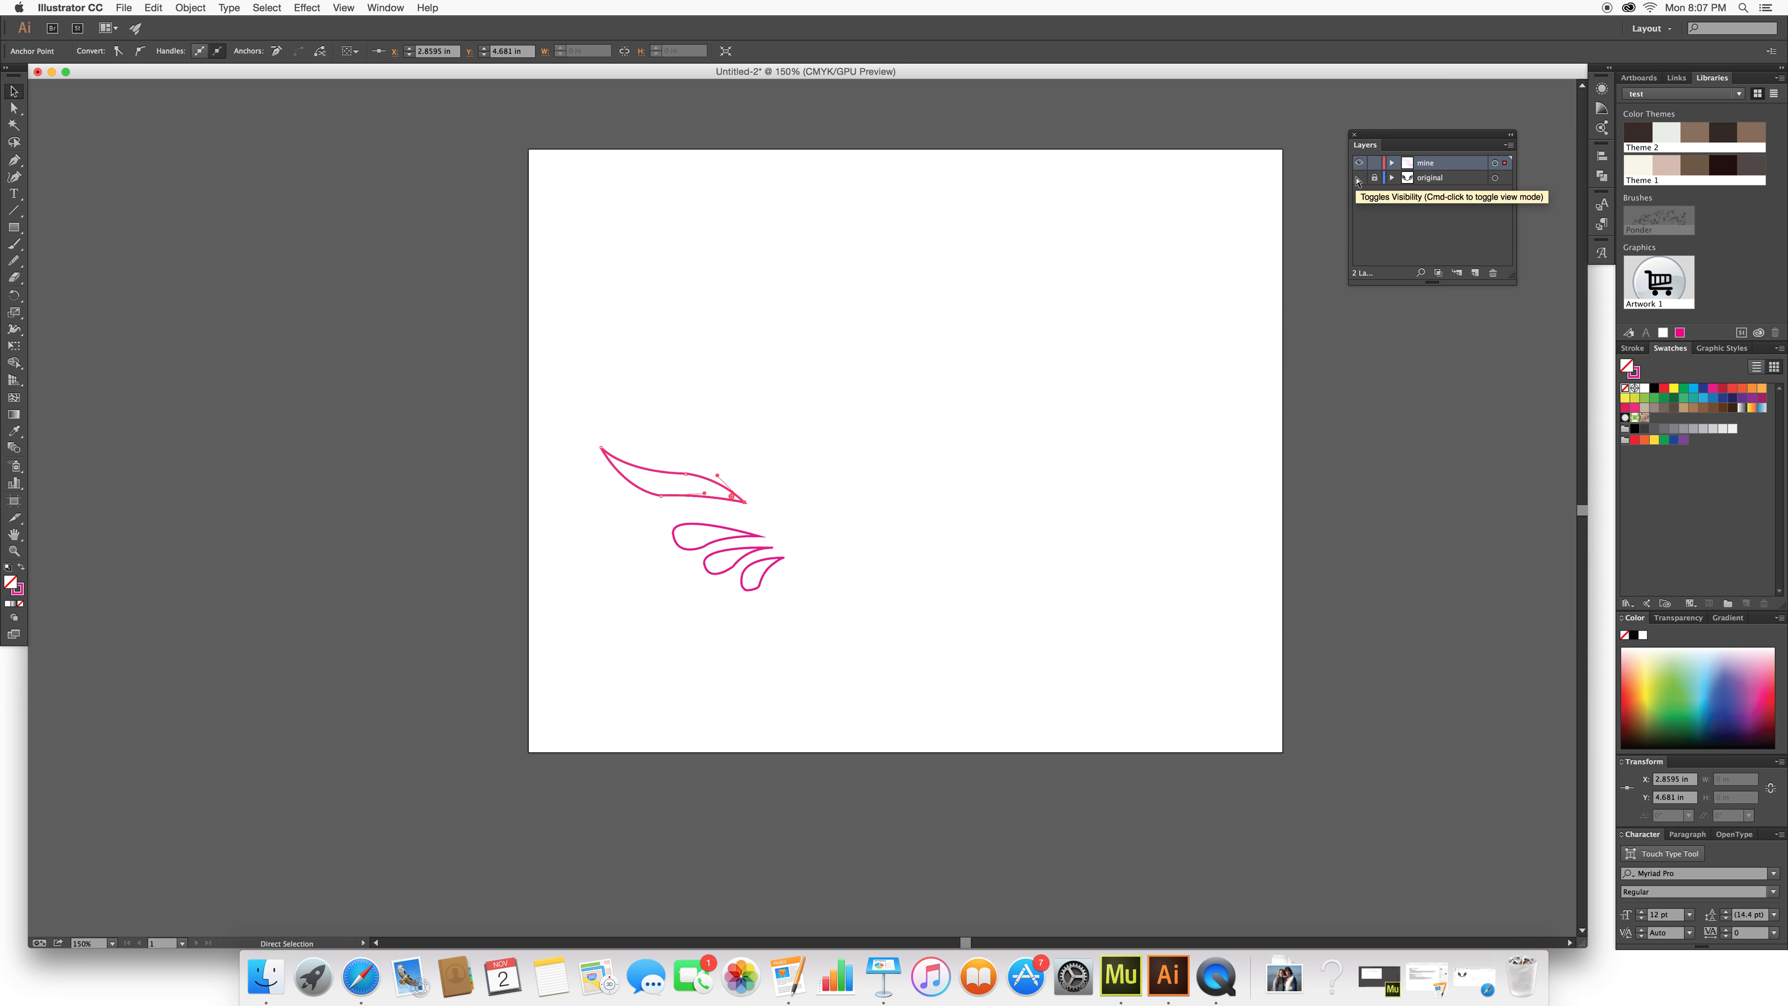
{"action": "left_click_drag", "start_coordinate": [659, 433], "coordinate": [833, 629]}
{"action": "left_click", "coordinate": [14, 260]}
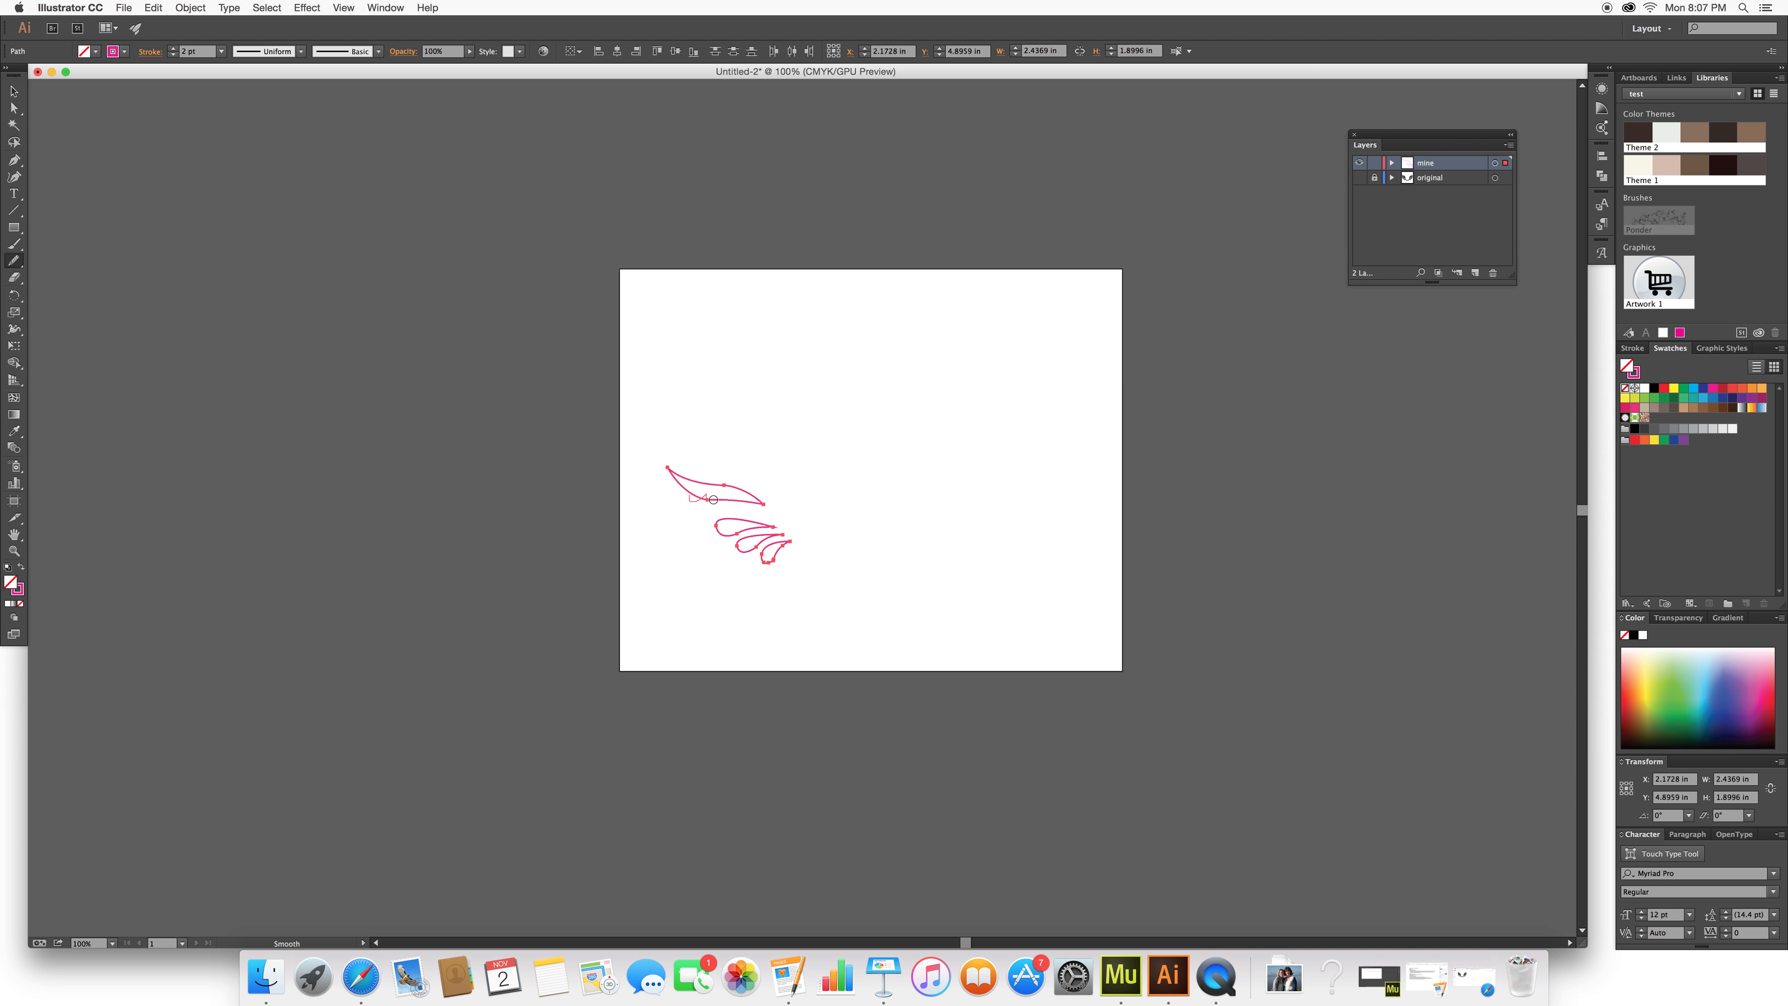
{"action": "left_click_drag", "start_coordinate": [713, 498], "coordinate": [825, 512]}
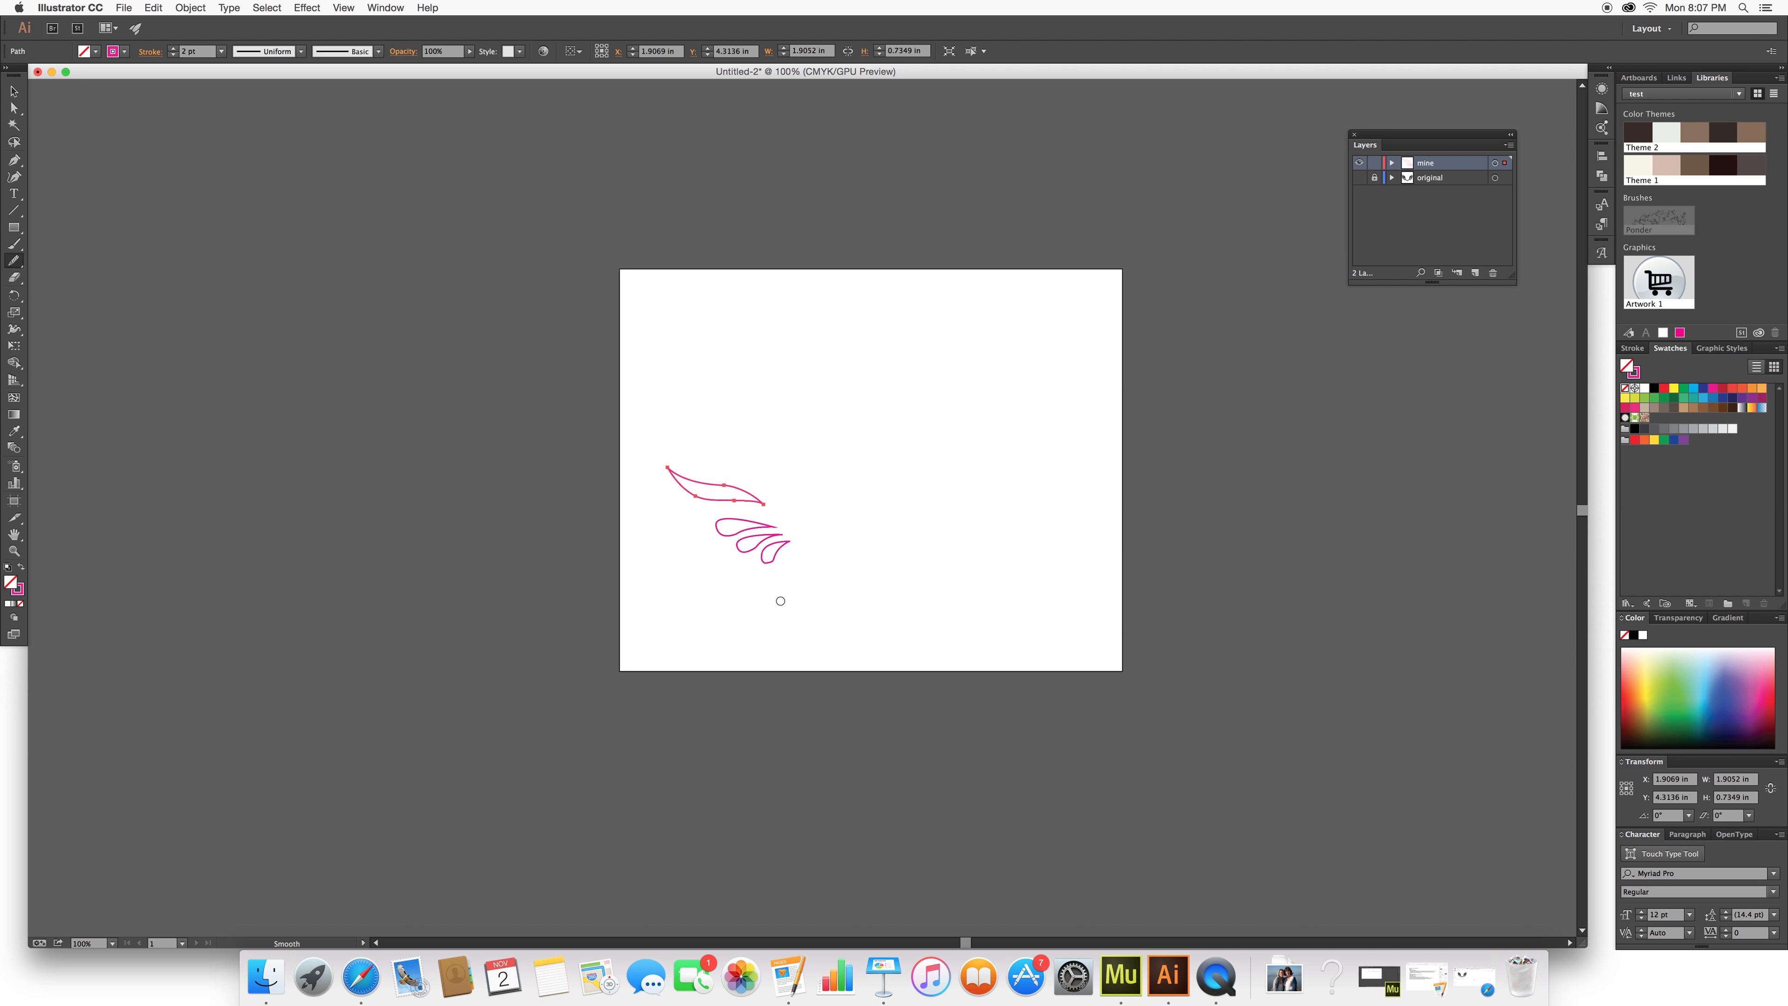
- Reshape the rounded lower end of the lowest teardrop by repositioning its anchor points with the Direct Selection tool
{"action": "left_click", "coordinate": [14, 551]}
{"action": "mouse_move", "coordinate": [757, 551]}
{"action": "left_mouse_down"}
{"action": "mouse_move", "coordinate": [818, 587]}
{"action": "mouse_move", "coordinate": [818, 627]}
{"action": "mouse_move", "coordinate": [934, 806]}
{"action": "mouse_move", "coordinate": [926, 775]}
{"action": "left_mouse_up"}
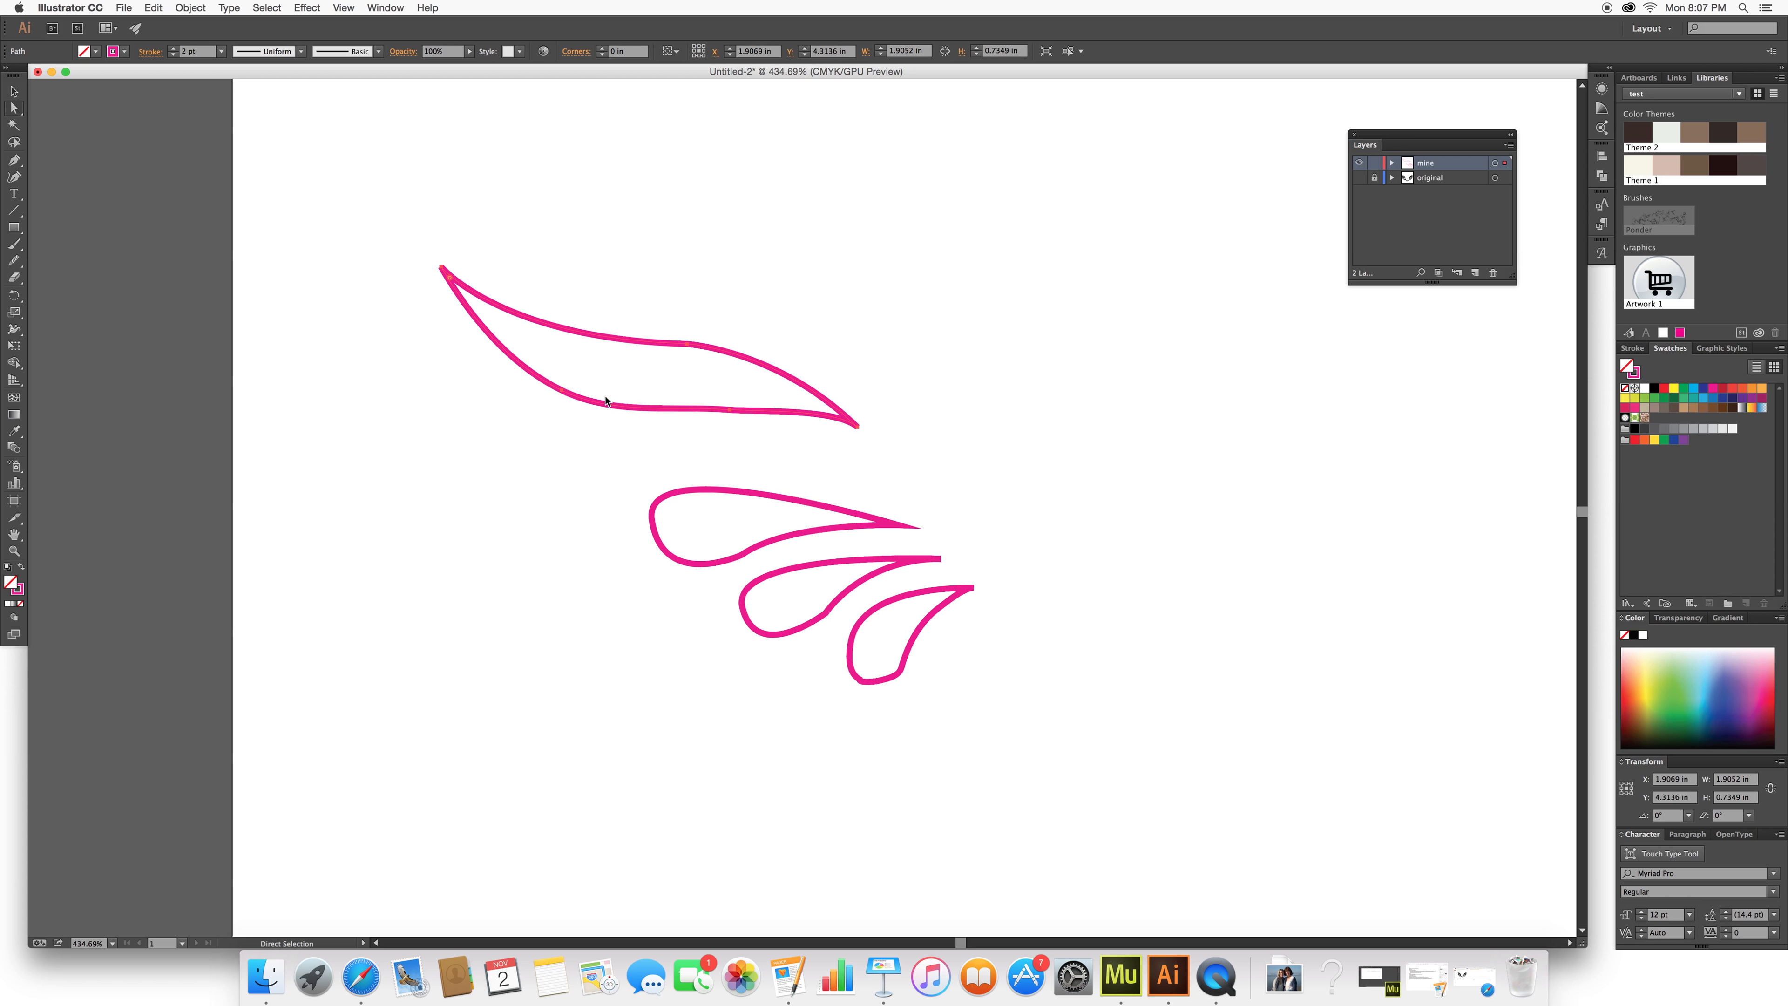
{"action": "left_click", "coordinate": [14, 92]}
{"action": "left_click", "coordinate": [878, 682]}
{"action": "left_click", "coordinate": [13, 551]}
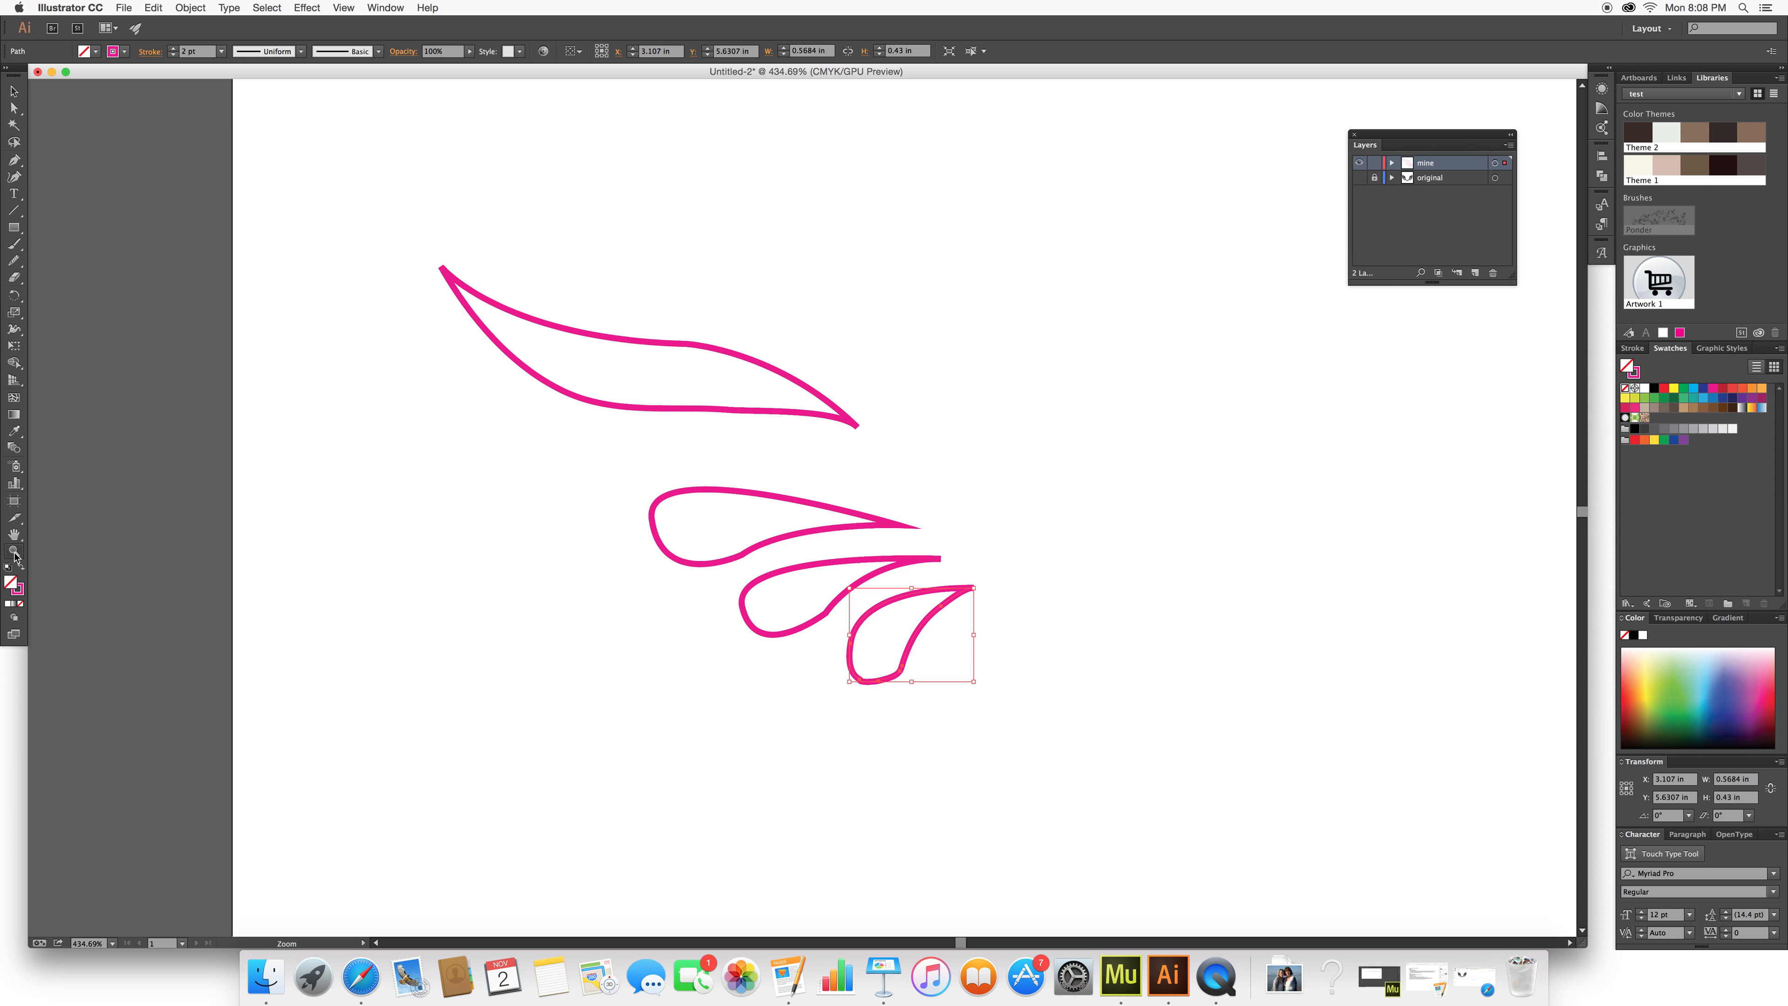
{"action": "left_click_drag", "start_coordinate": [823, 618], "coordinate": [1091, 756]}
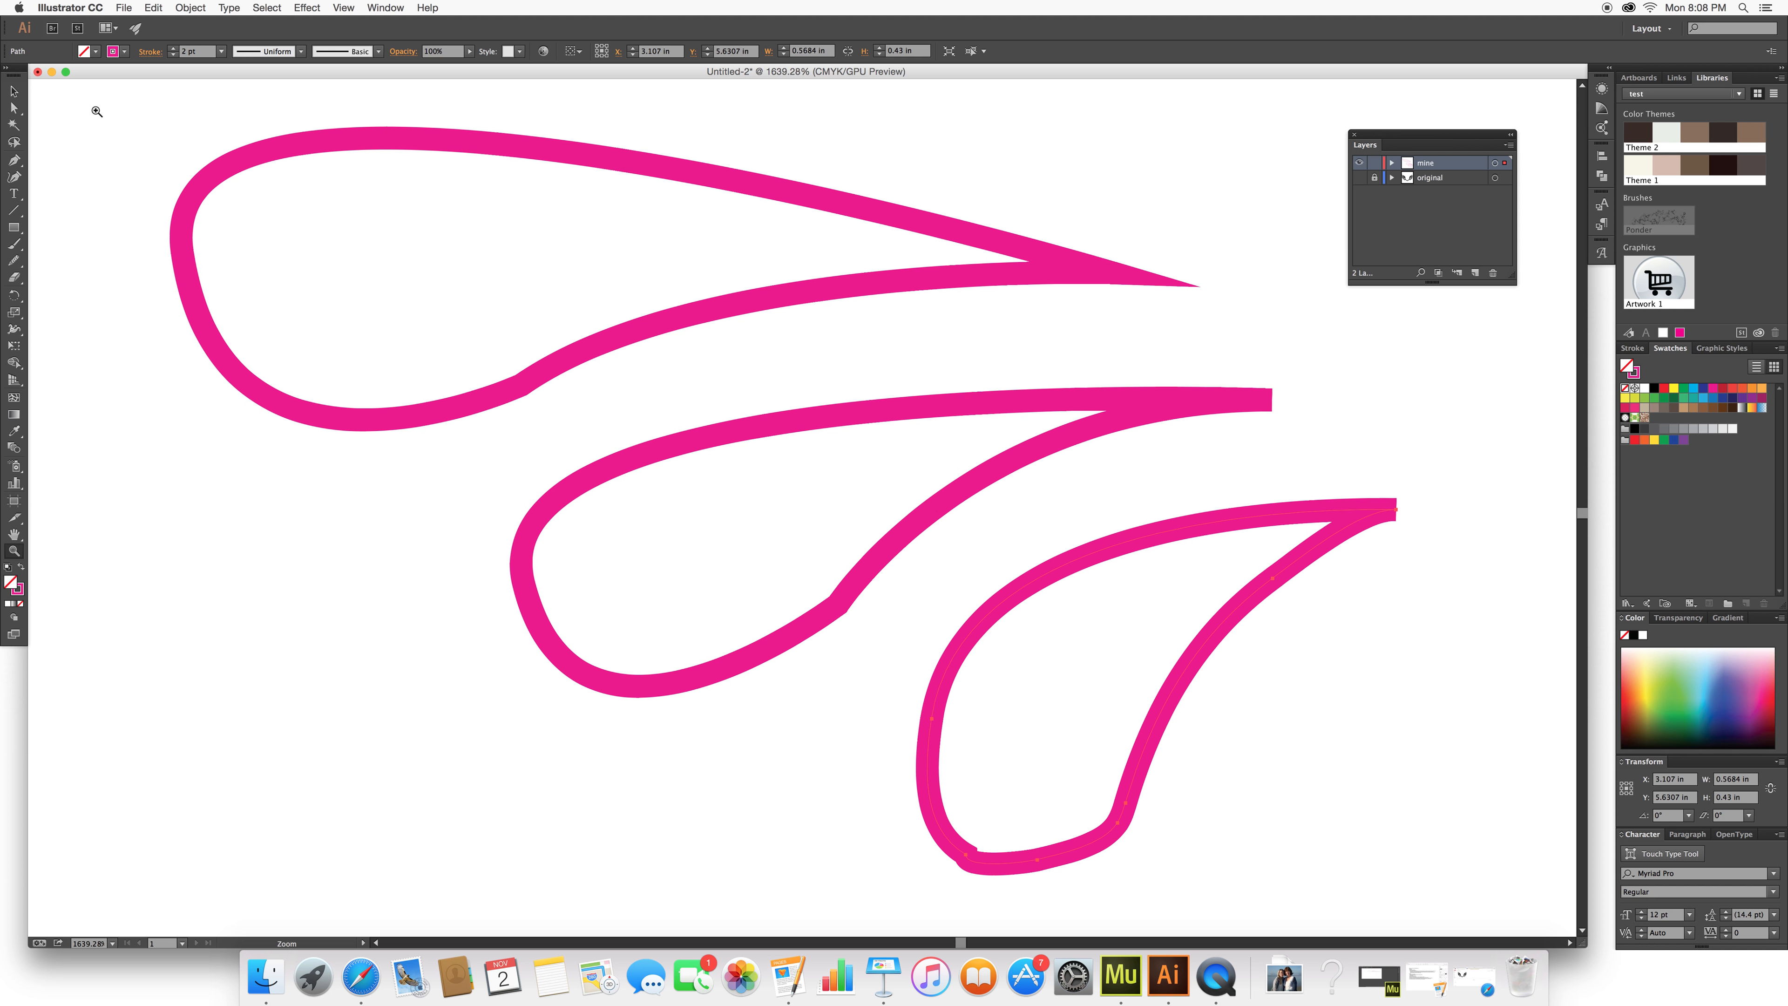
{"action": "left_click", "coordinate": [12, 110]}
{"action": "left_click", "coordinate": [93, 111]}
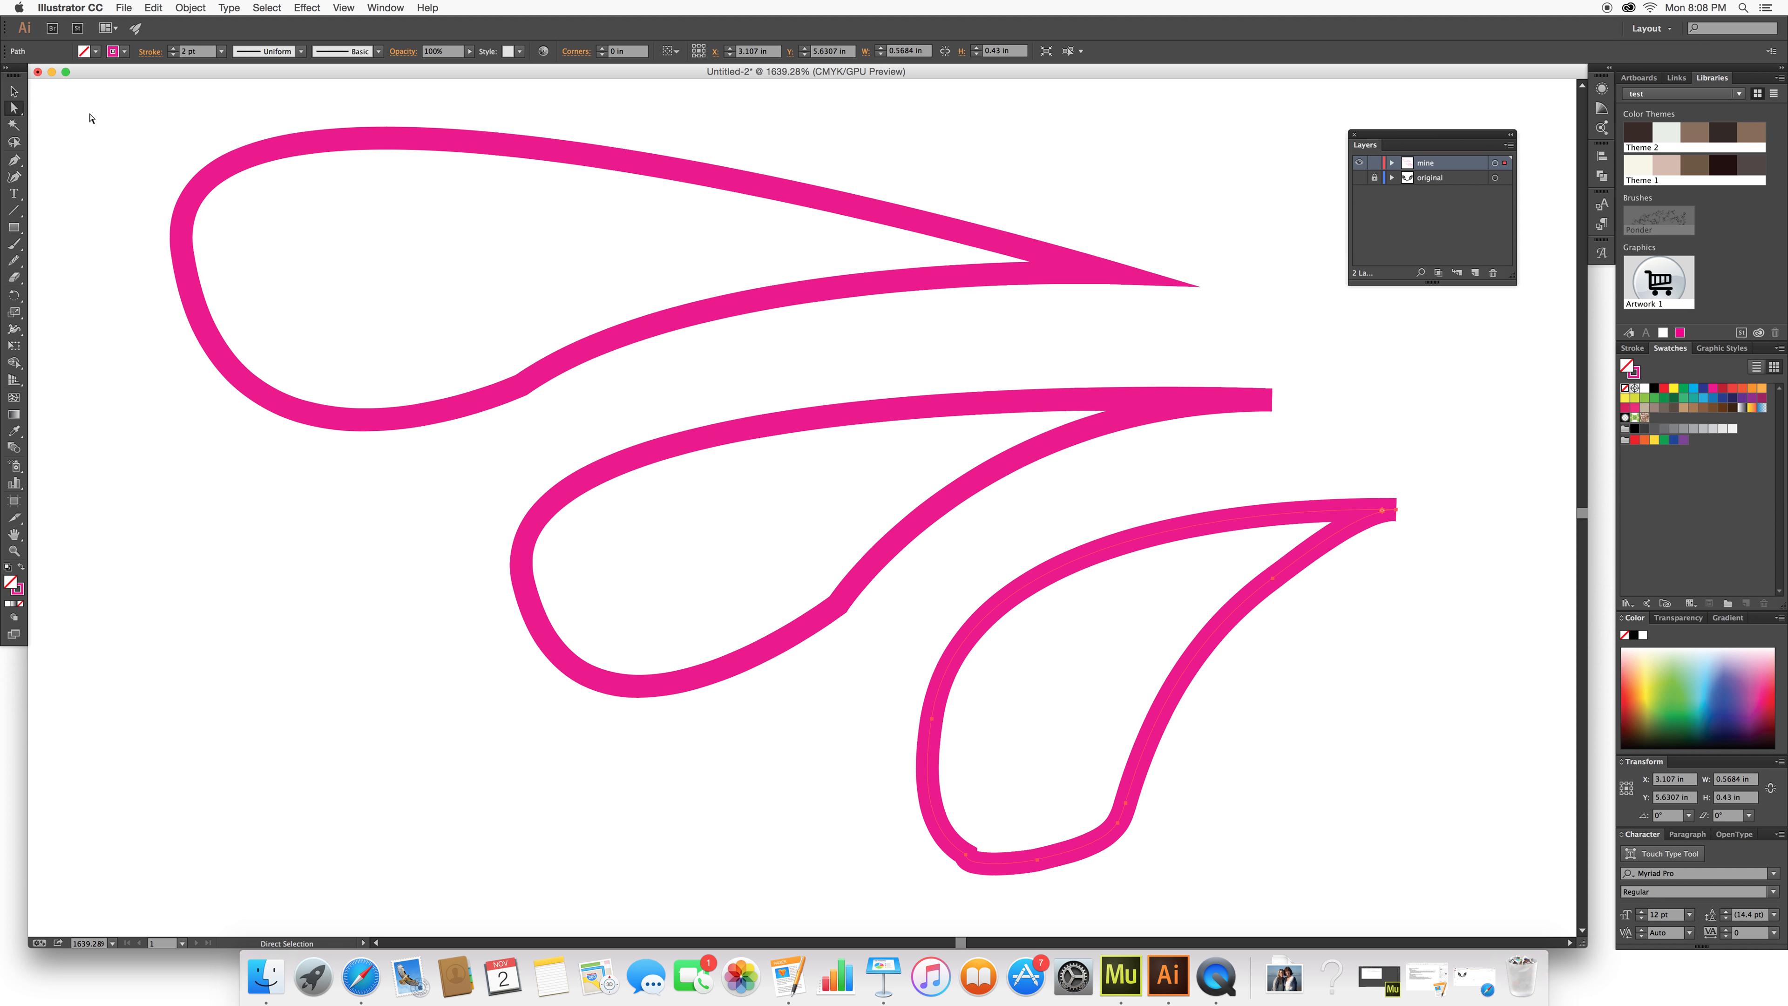
{"action": "scroll", "coordinate": [92, 119], "scroll_direction": "up", "scroll_amount": 1}
{"action": "left_click", "coordinate": [964, 866]}
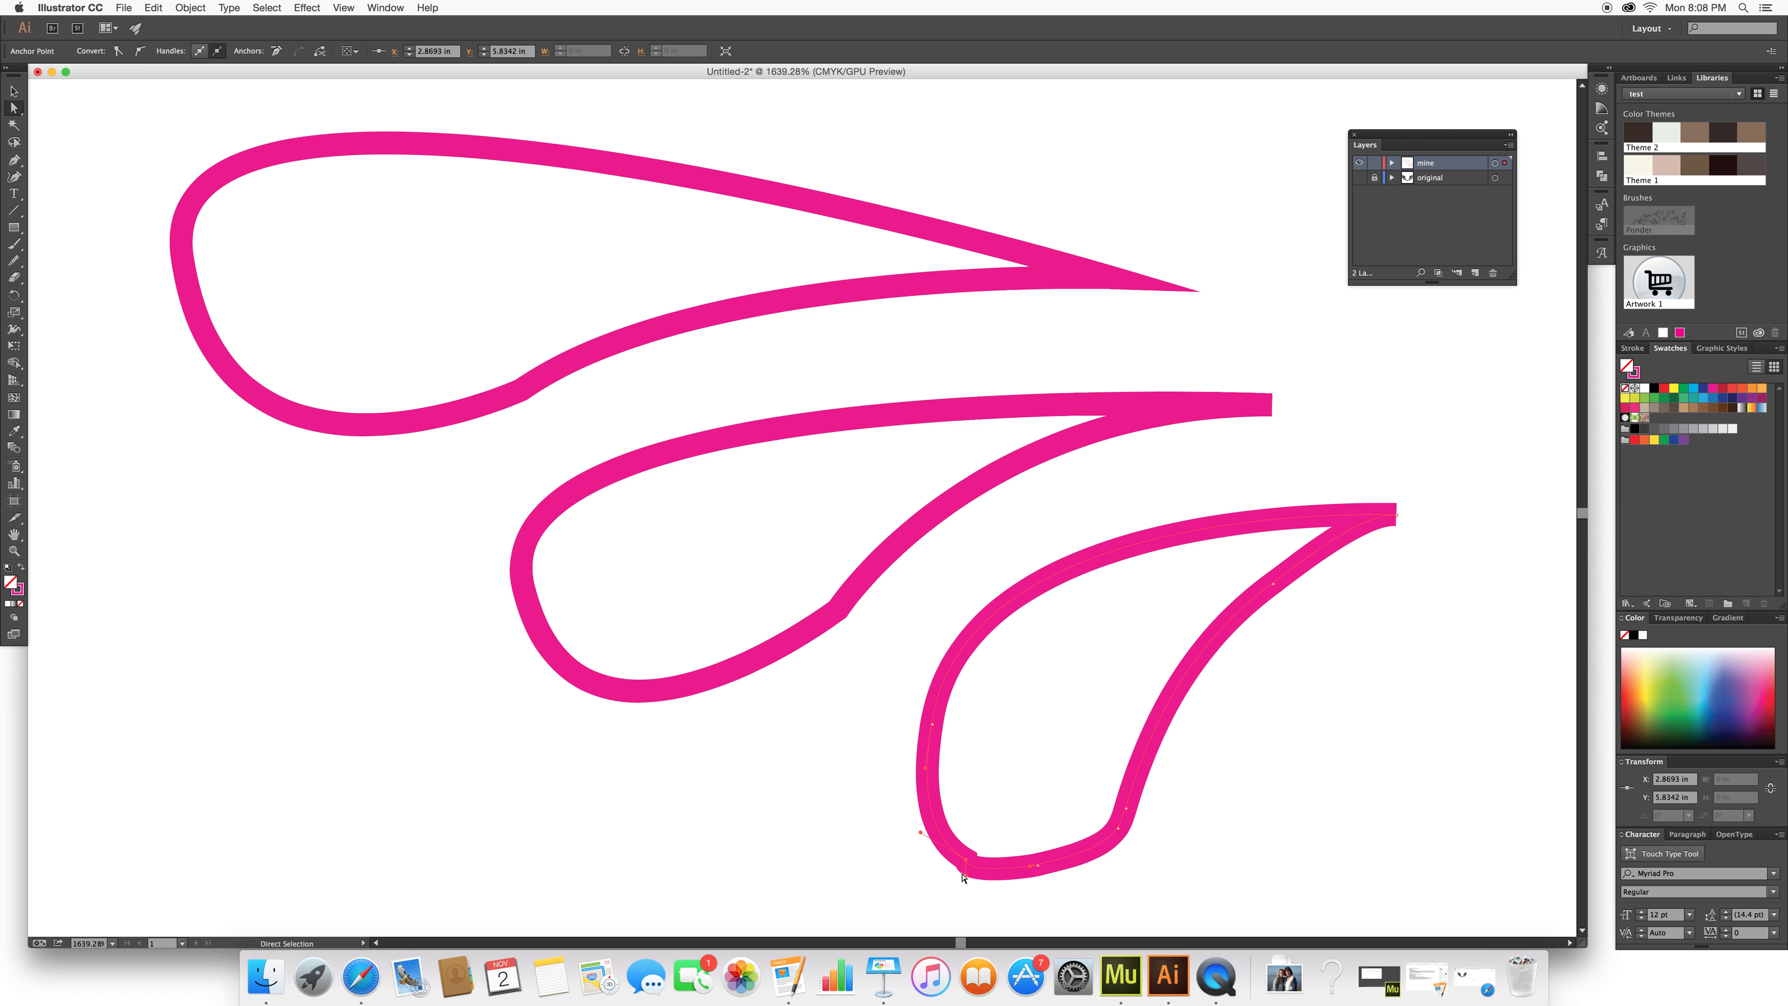
{"action": "left_click_drag", "start_coordinate": [1004, 874], "coordinate": [1041, 878]}
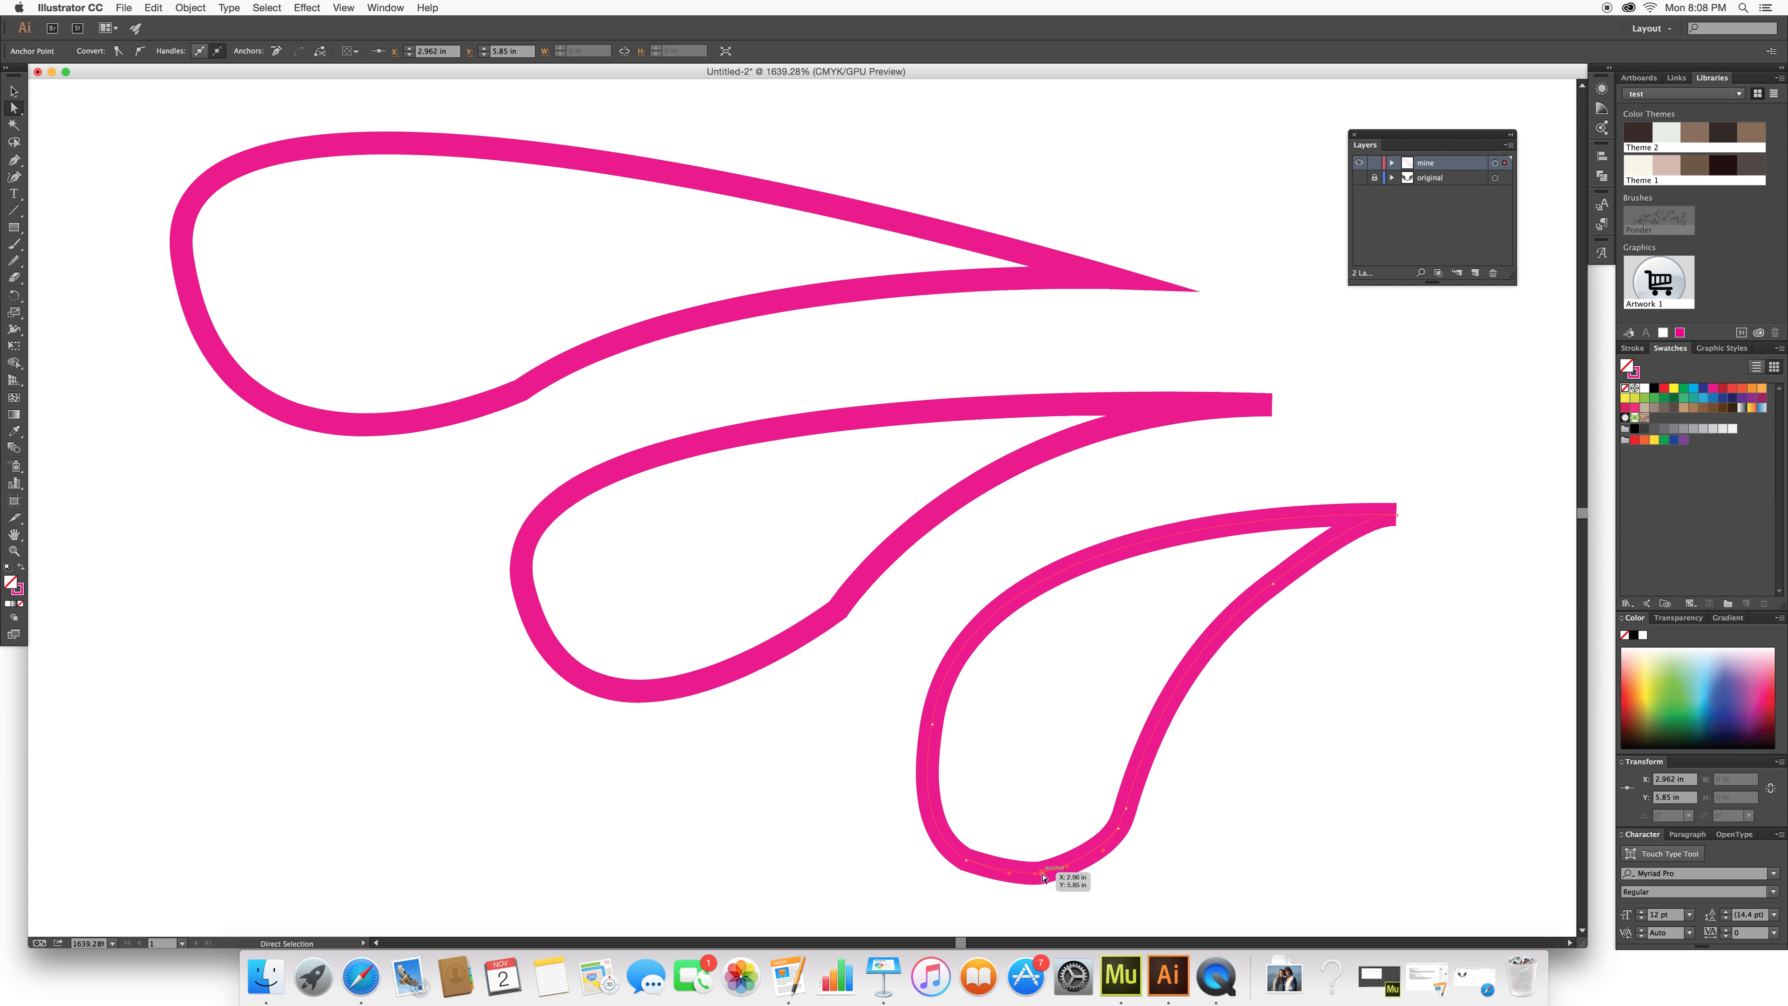
{"action": "left_click", "coordinate": [1119, 829]}
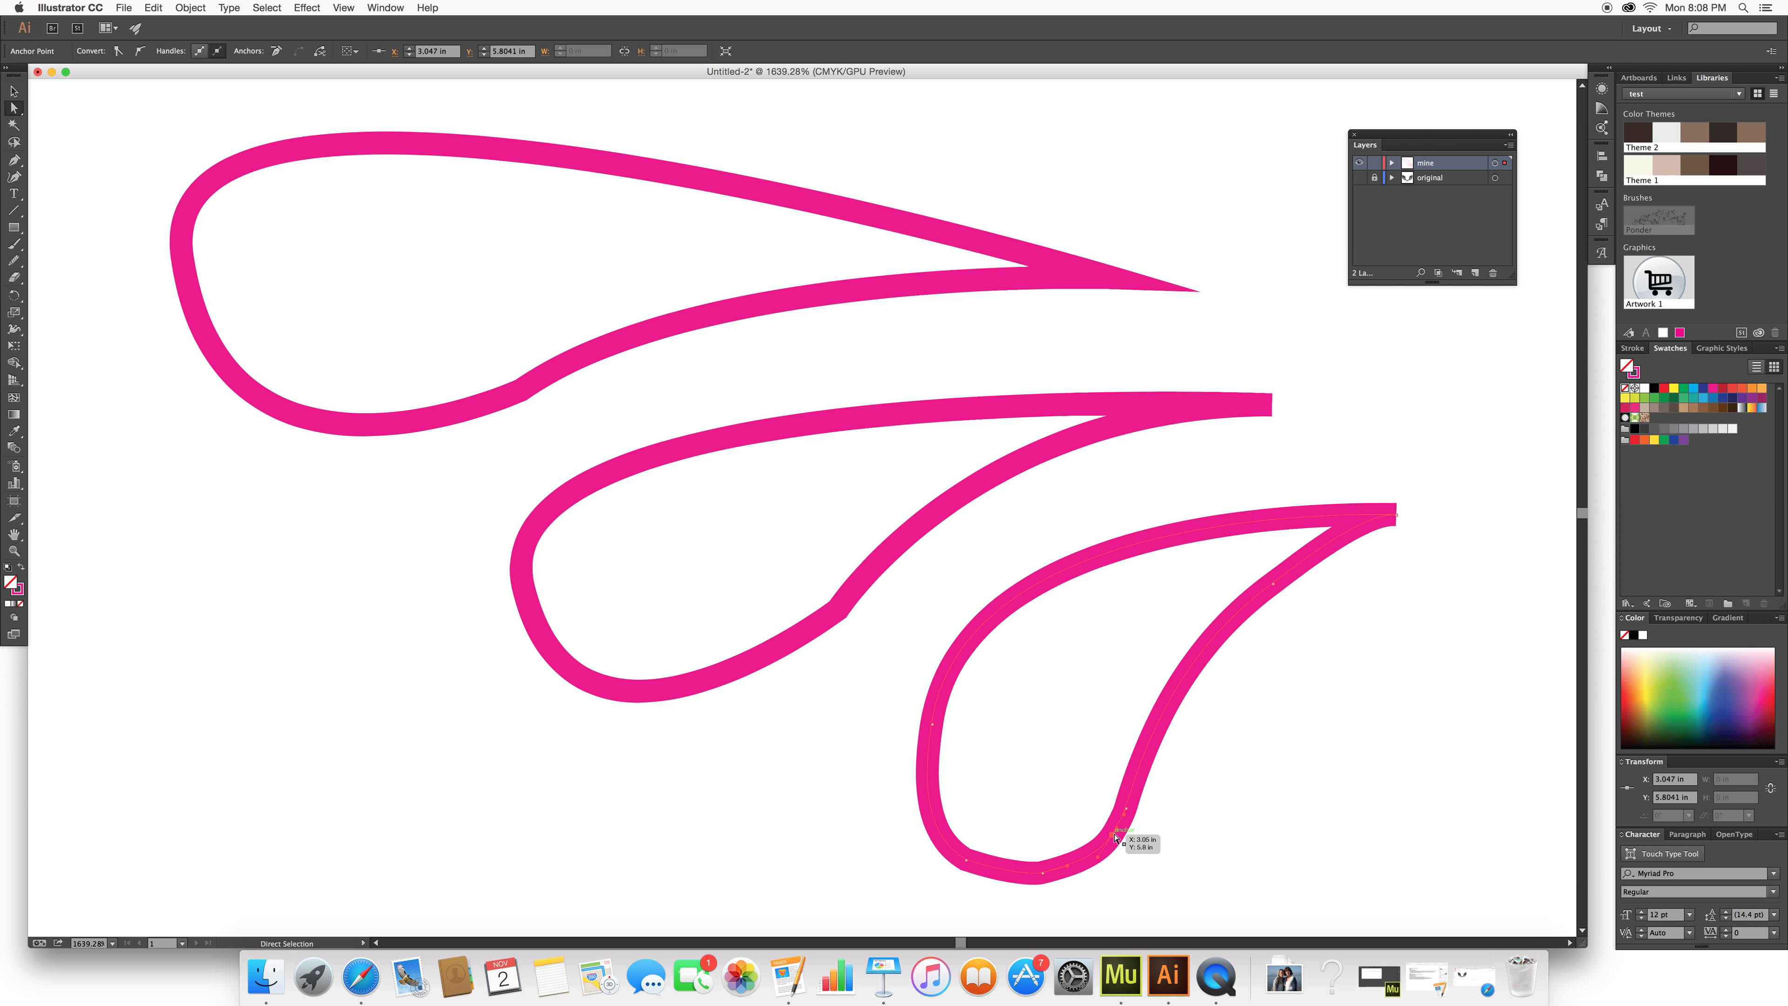
- Delete two extra anchor points from the lowest teardrop, one on its lower right side and one at its base
{"action": "left_click", "coordinate": [14, 161]}
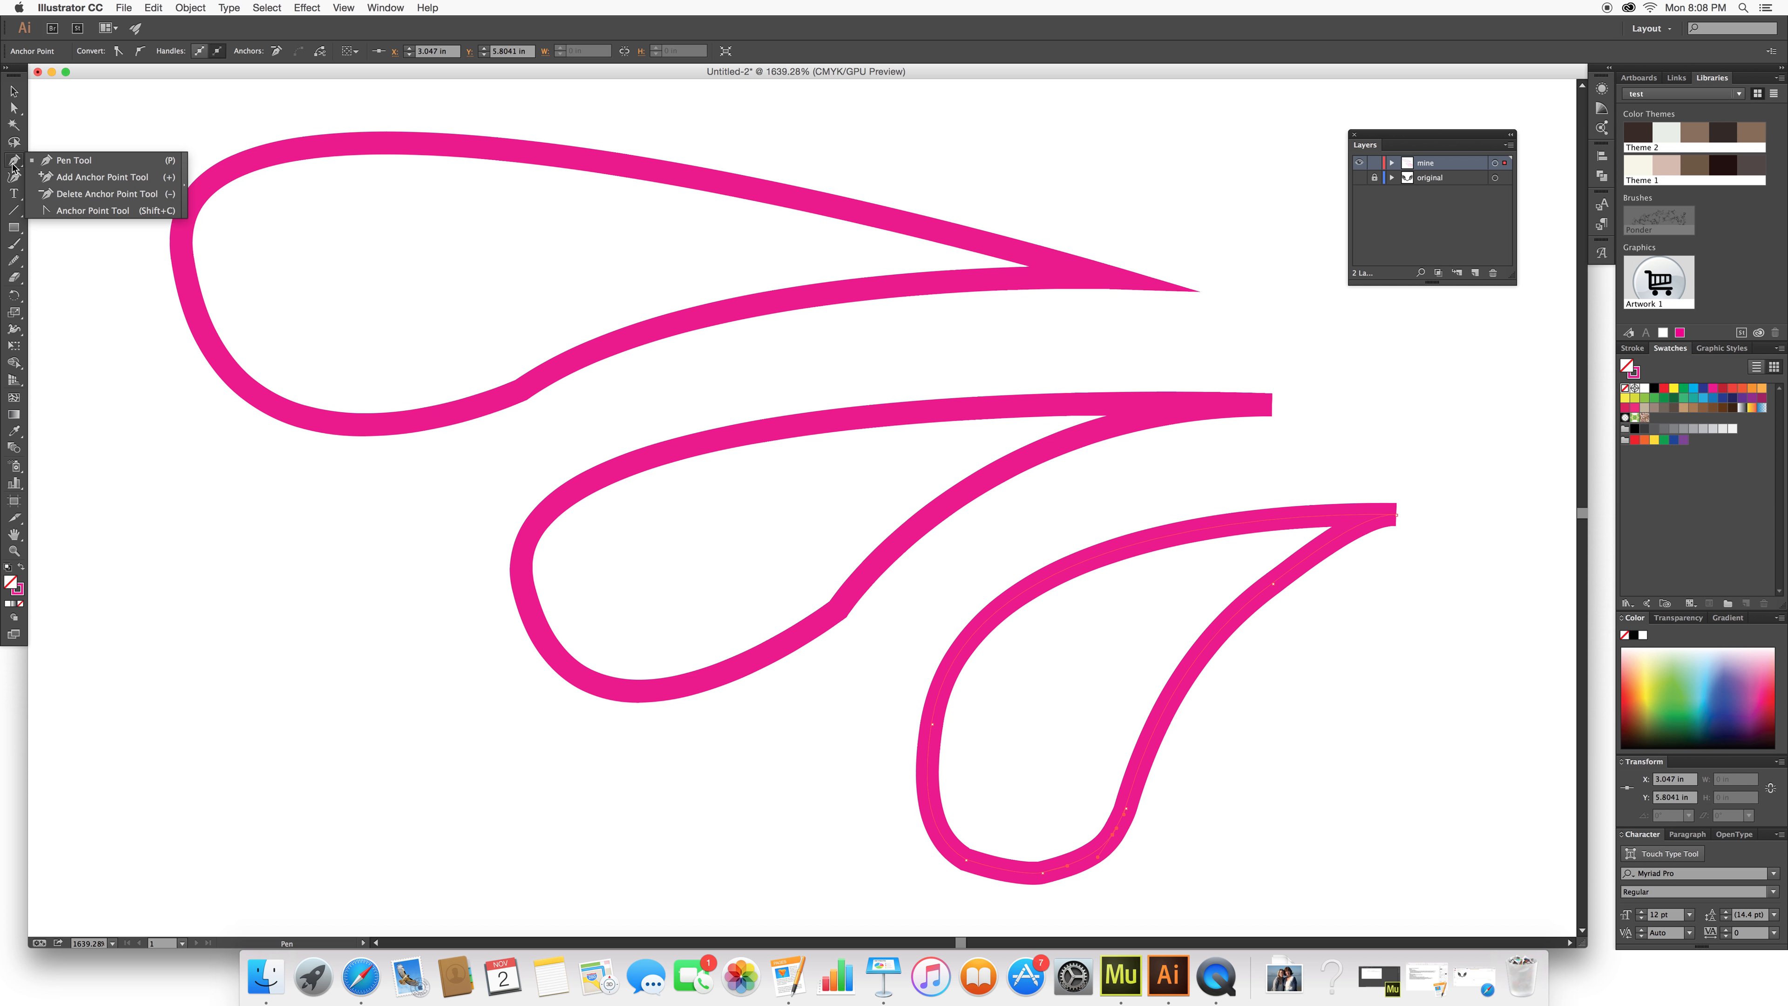
{"action": "left_click", "coordinate": [89, 194]}
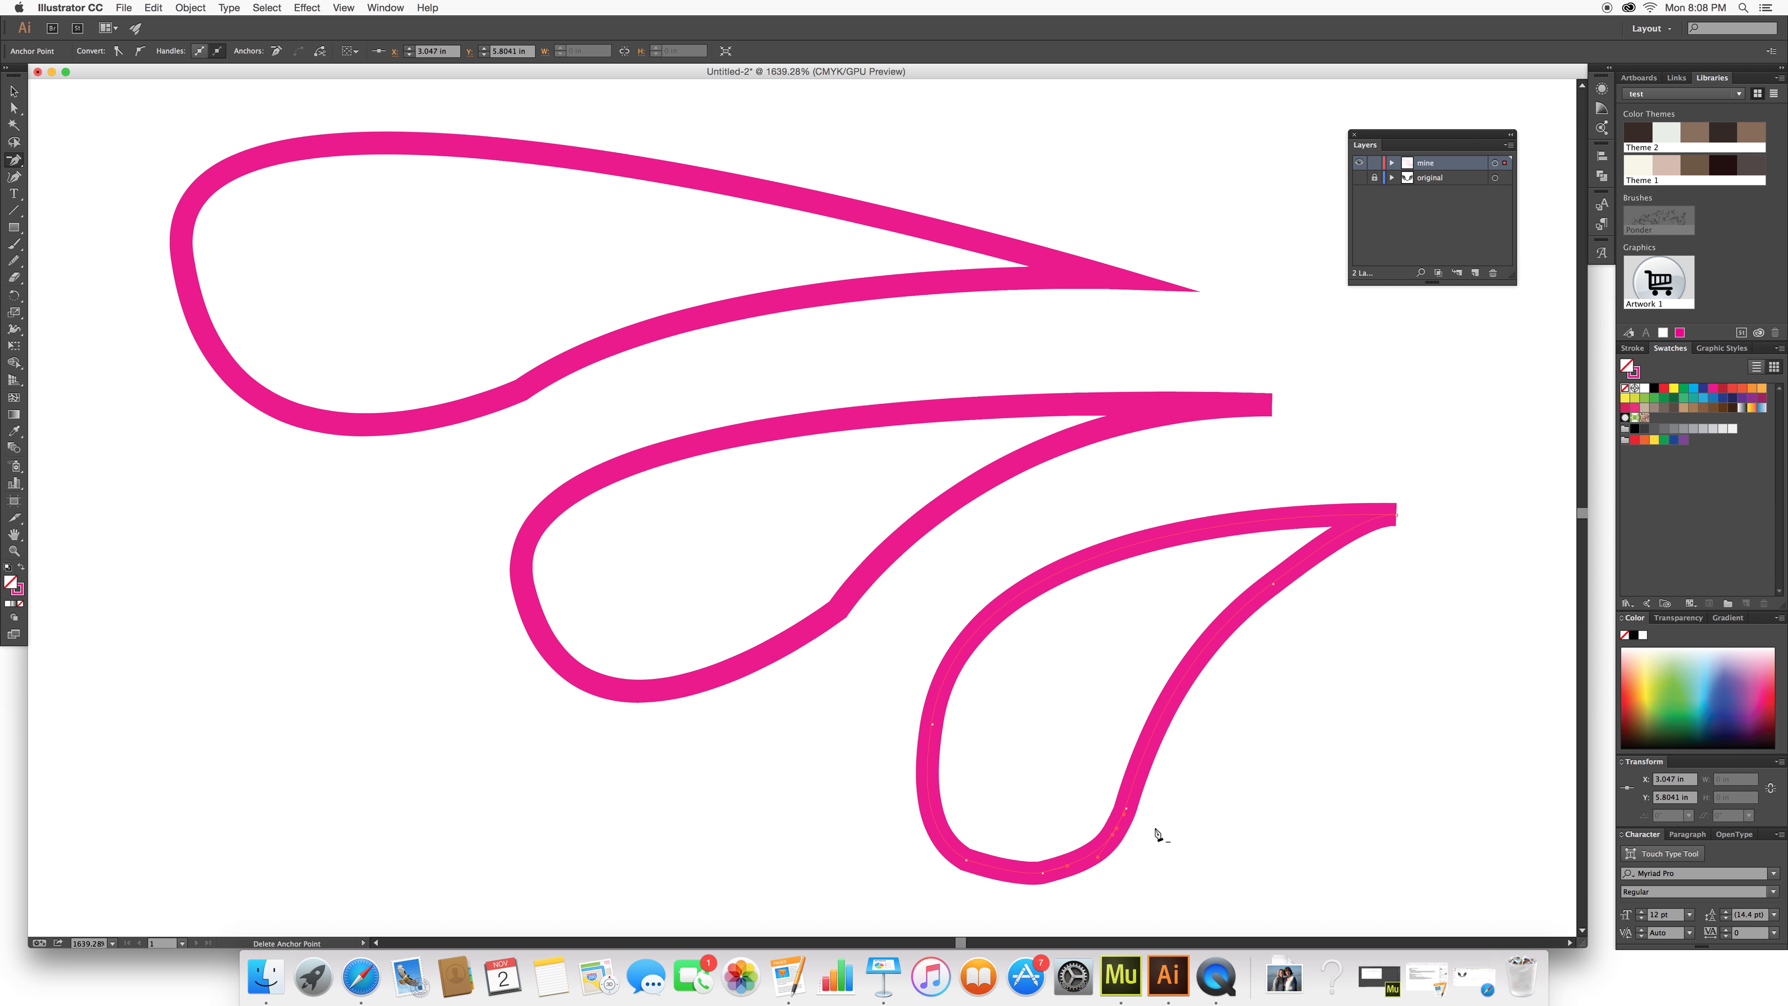
{"action": "left_click", "coordinate": [1127, 812]}
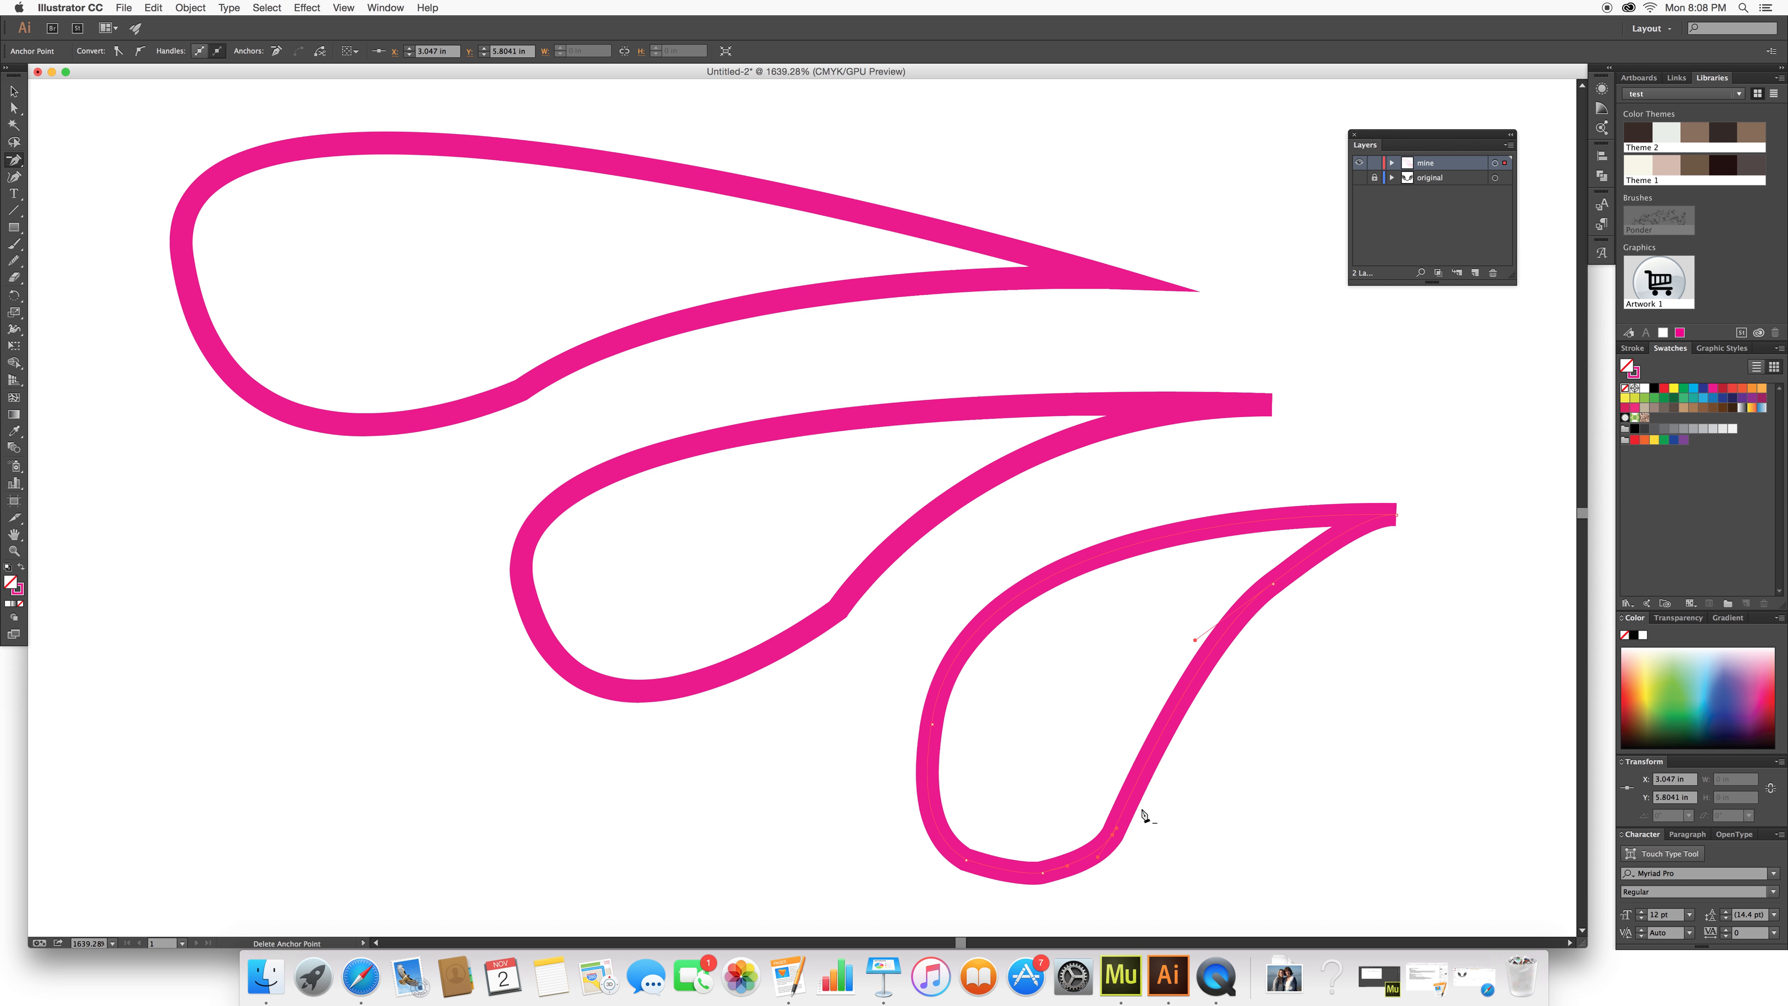
{"action": "left_click", "coordinate": [1044, 877]}
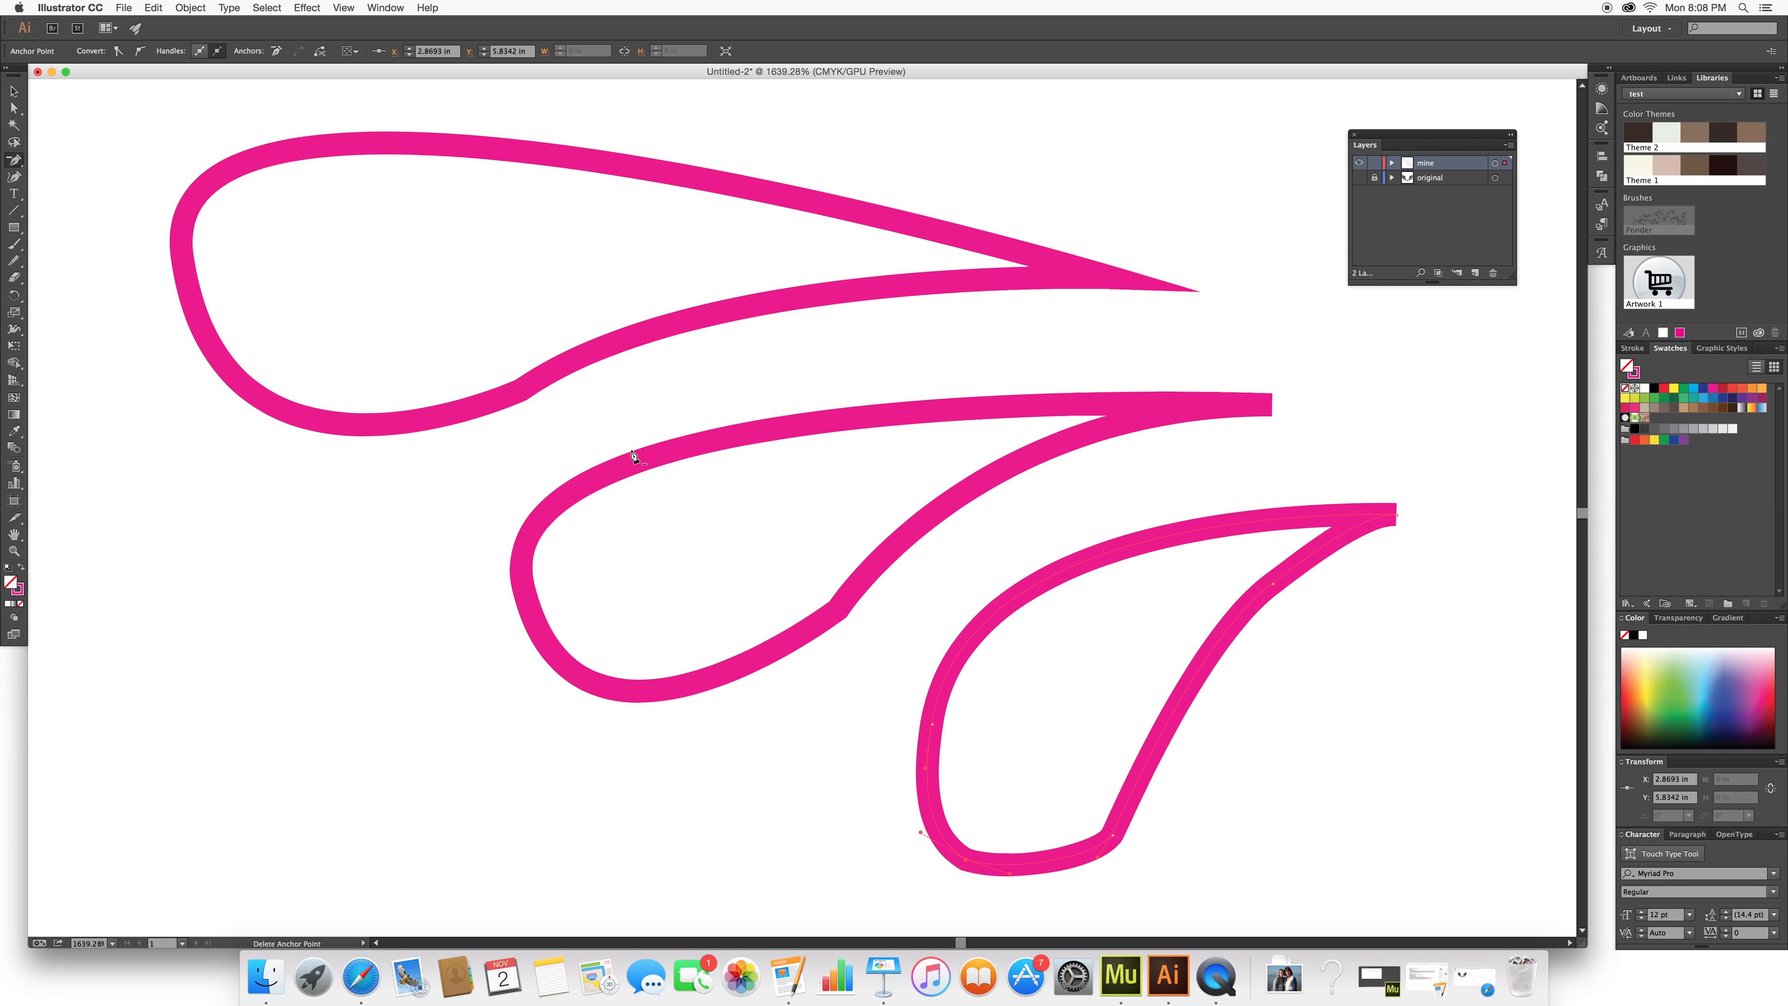
- Smooth the lower right side of the lowest teardrop with the Smooth tool
{"action": "left_click", "coordinate": [10, 266]}
{"action": "left_click_drag", "start_coordinate": [10, 265], "coordinate": [62, 279]}
{"action": "mouse_move", "coordinate": [1078, 818]}
{"action": "left_mouse_down"}
{"action": "mouse_move", "coordinate": [1105, 851]}
{"action": "mouse_move", "coordinate": [1125, 804]}
{"action": "left_mouse_up"}
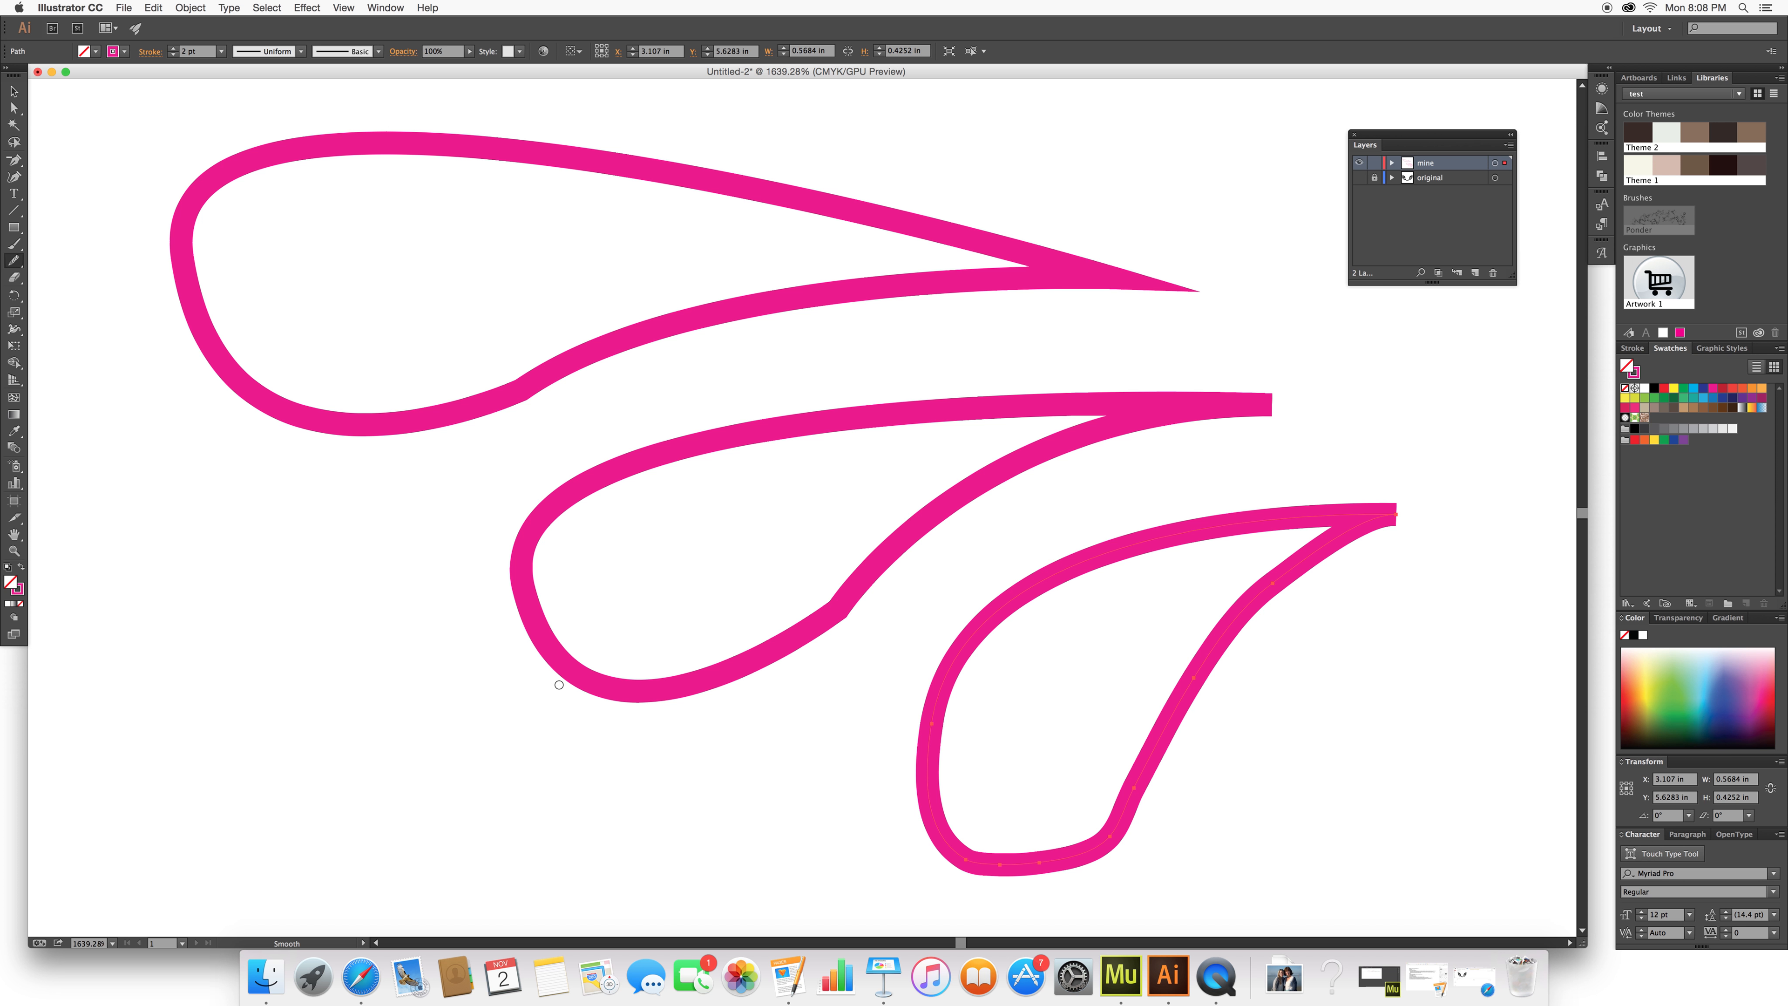
- Adjust the anchor point at the lower right corner of the lowest teardrop with the Direct Selection tool and deselect the path
{"action": "key", "text": "a"}
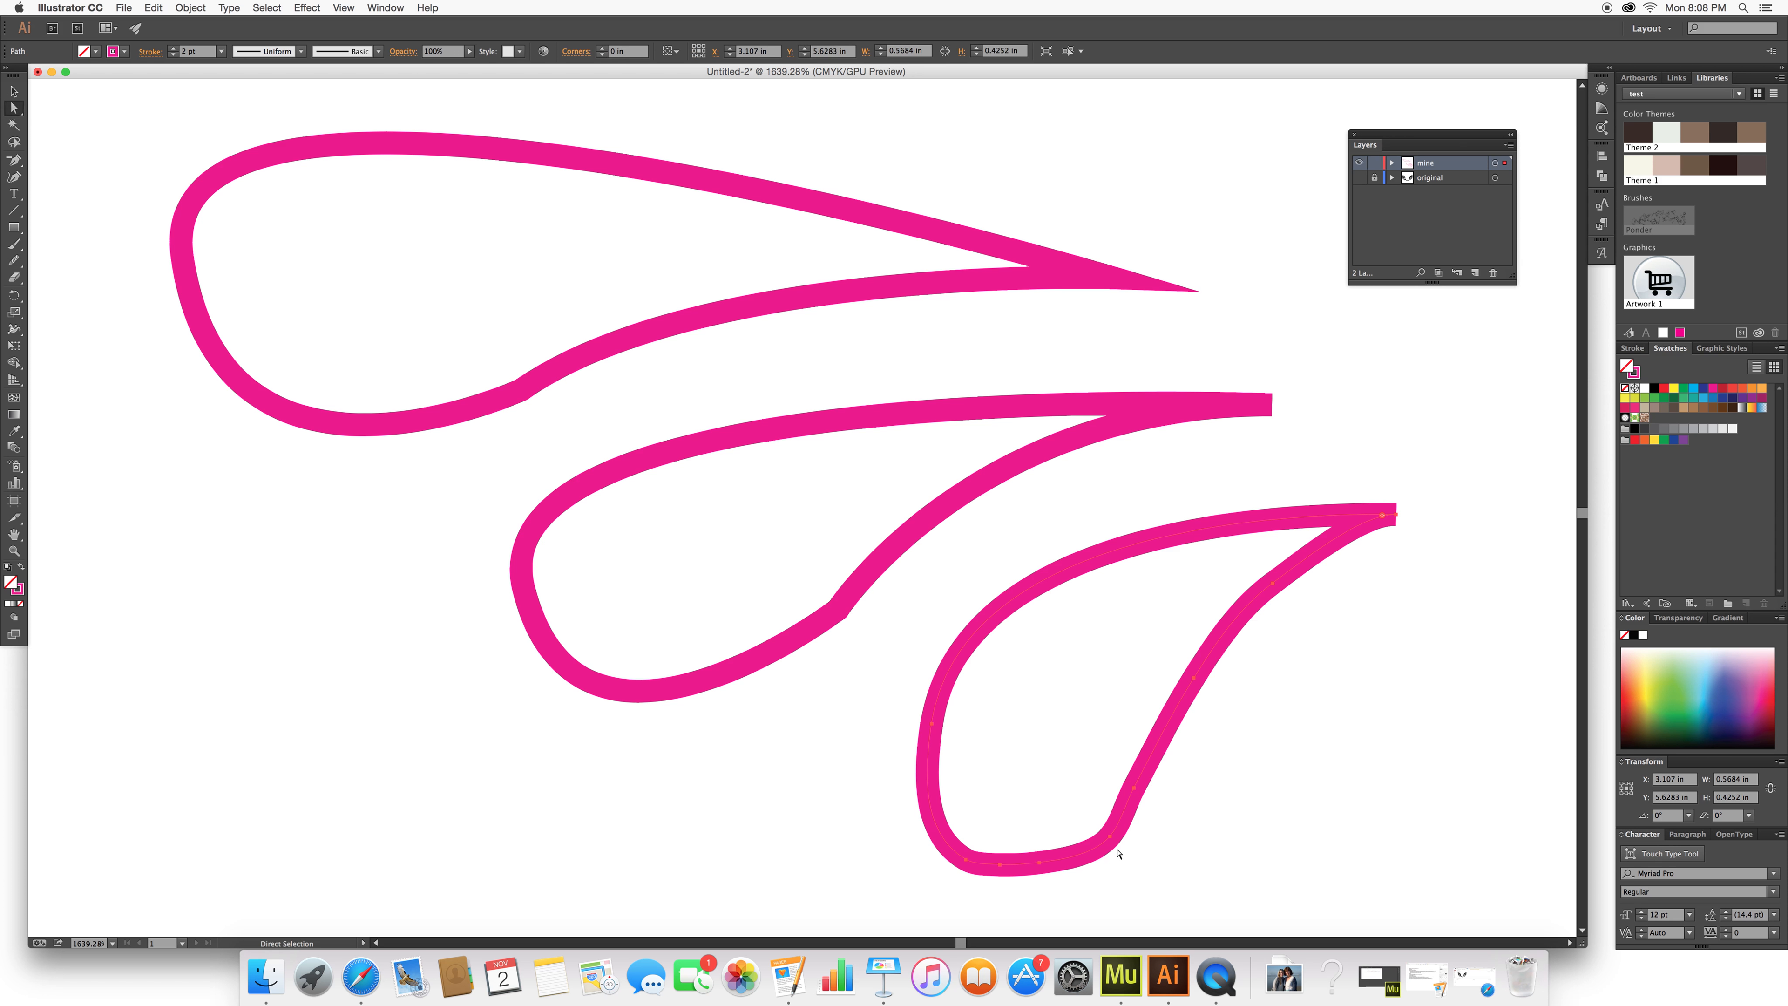
{"action": "left_click_drag", "start_coordinate": [1108, 842], "coordinate": [1098, 850]}
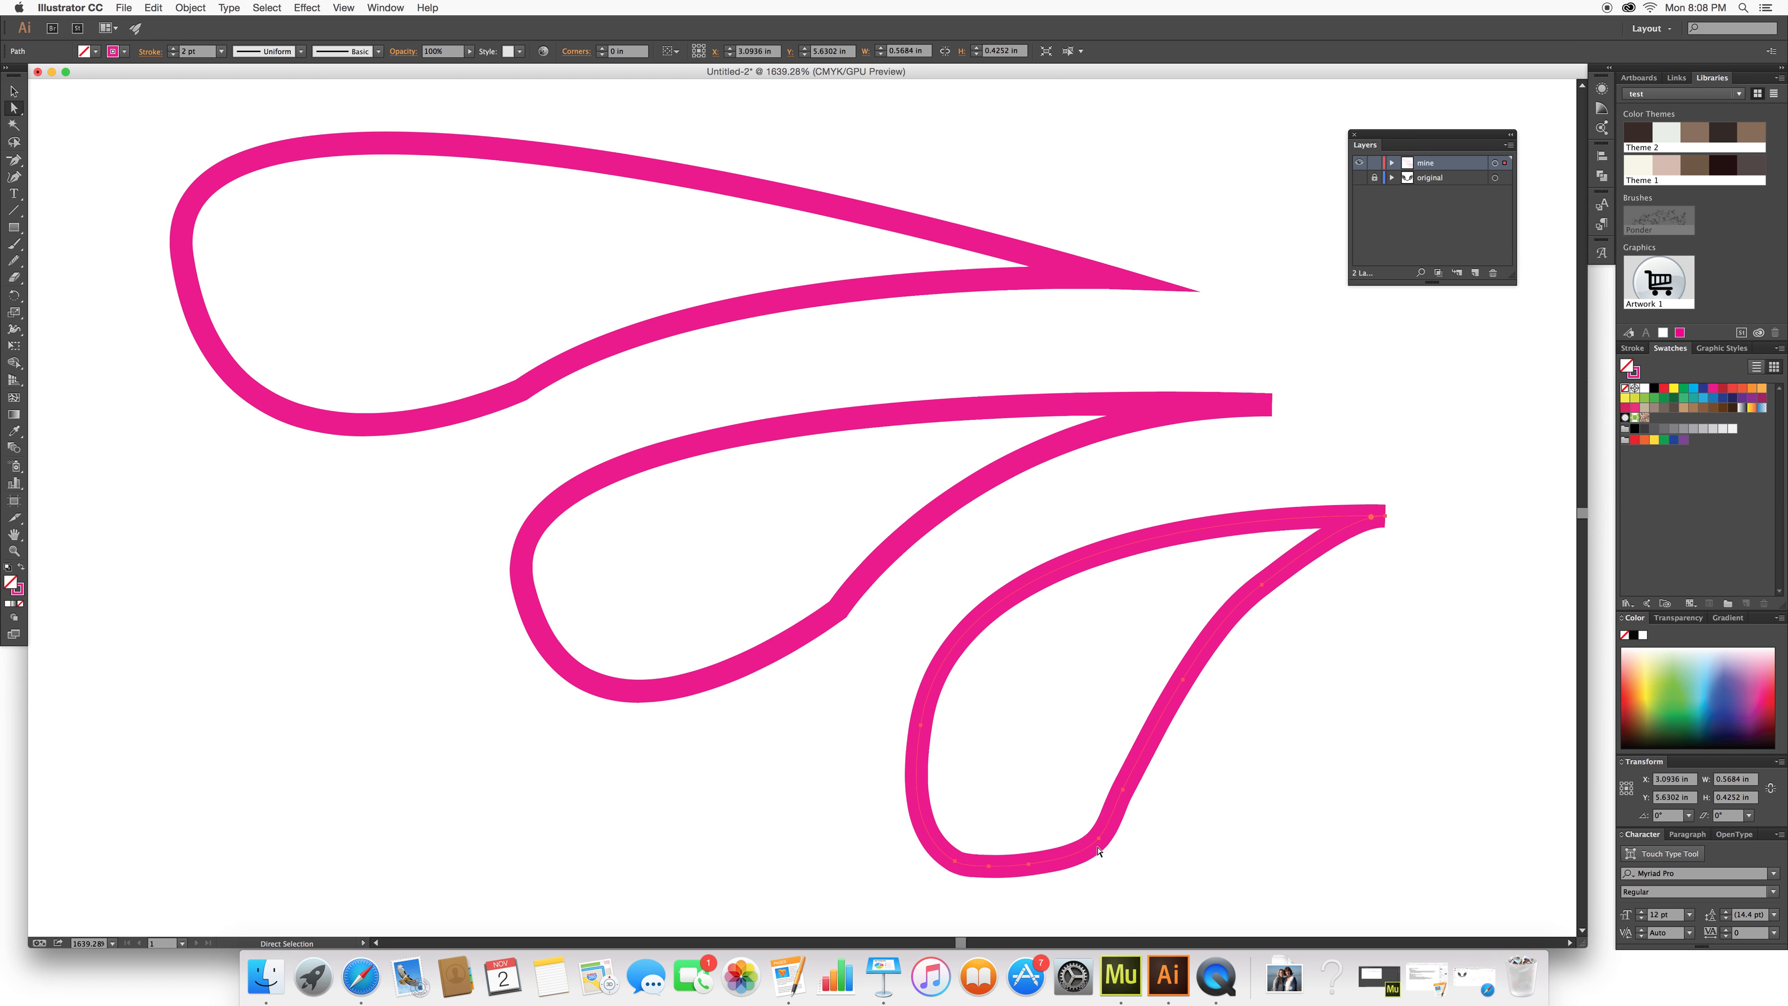
{"action": "key", "text": "super+z"}
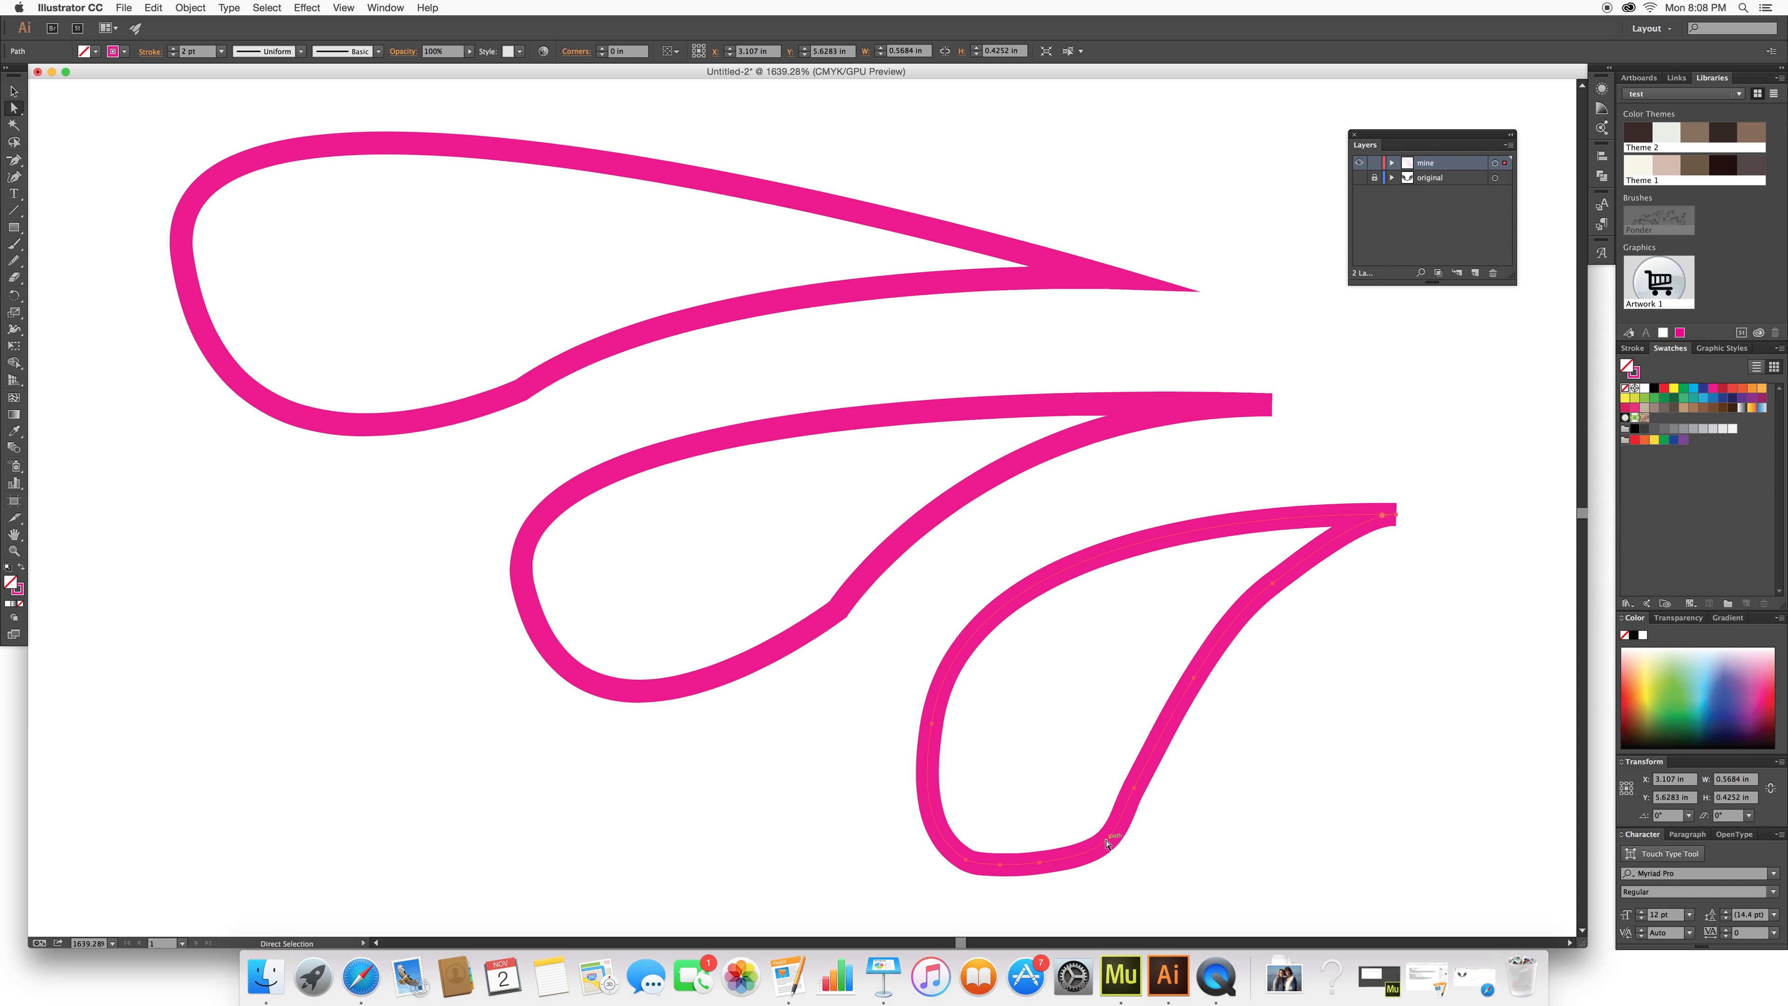
{"action": "left_click", "coordinate": [1110, 841]}
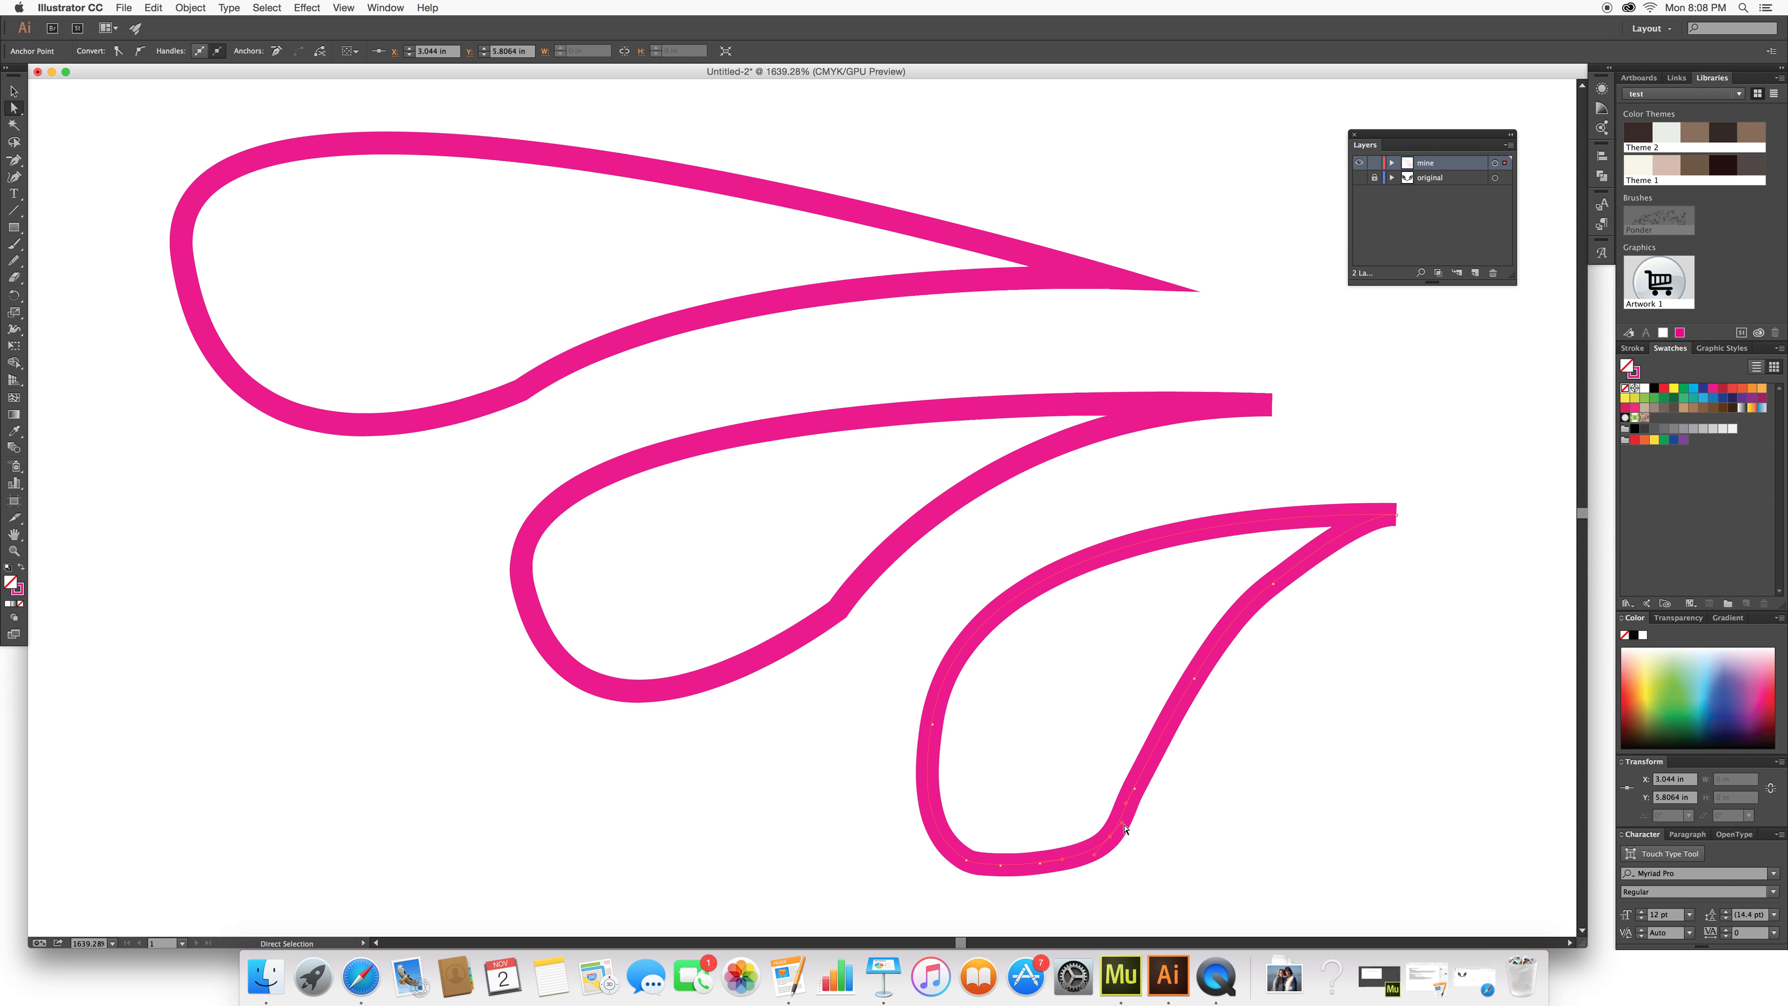
{"action": "left_click", "coordinate": [1170, 850]}
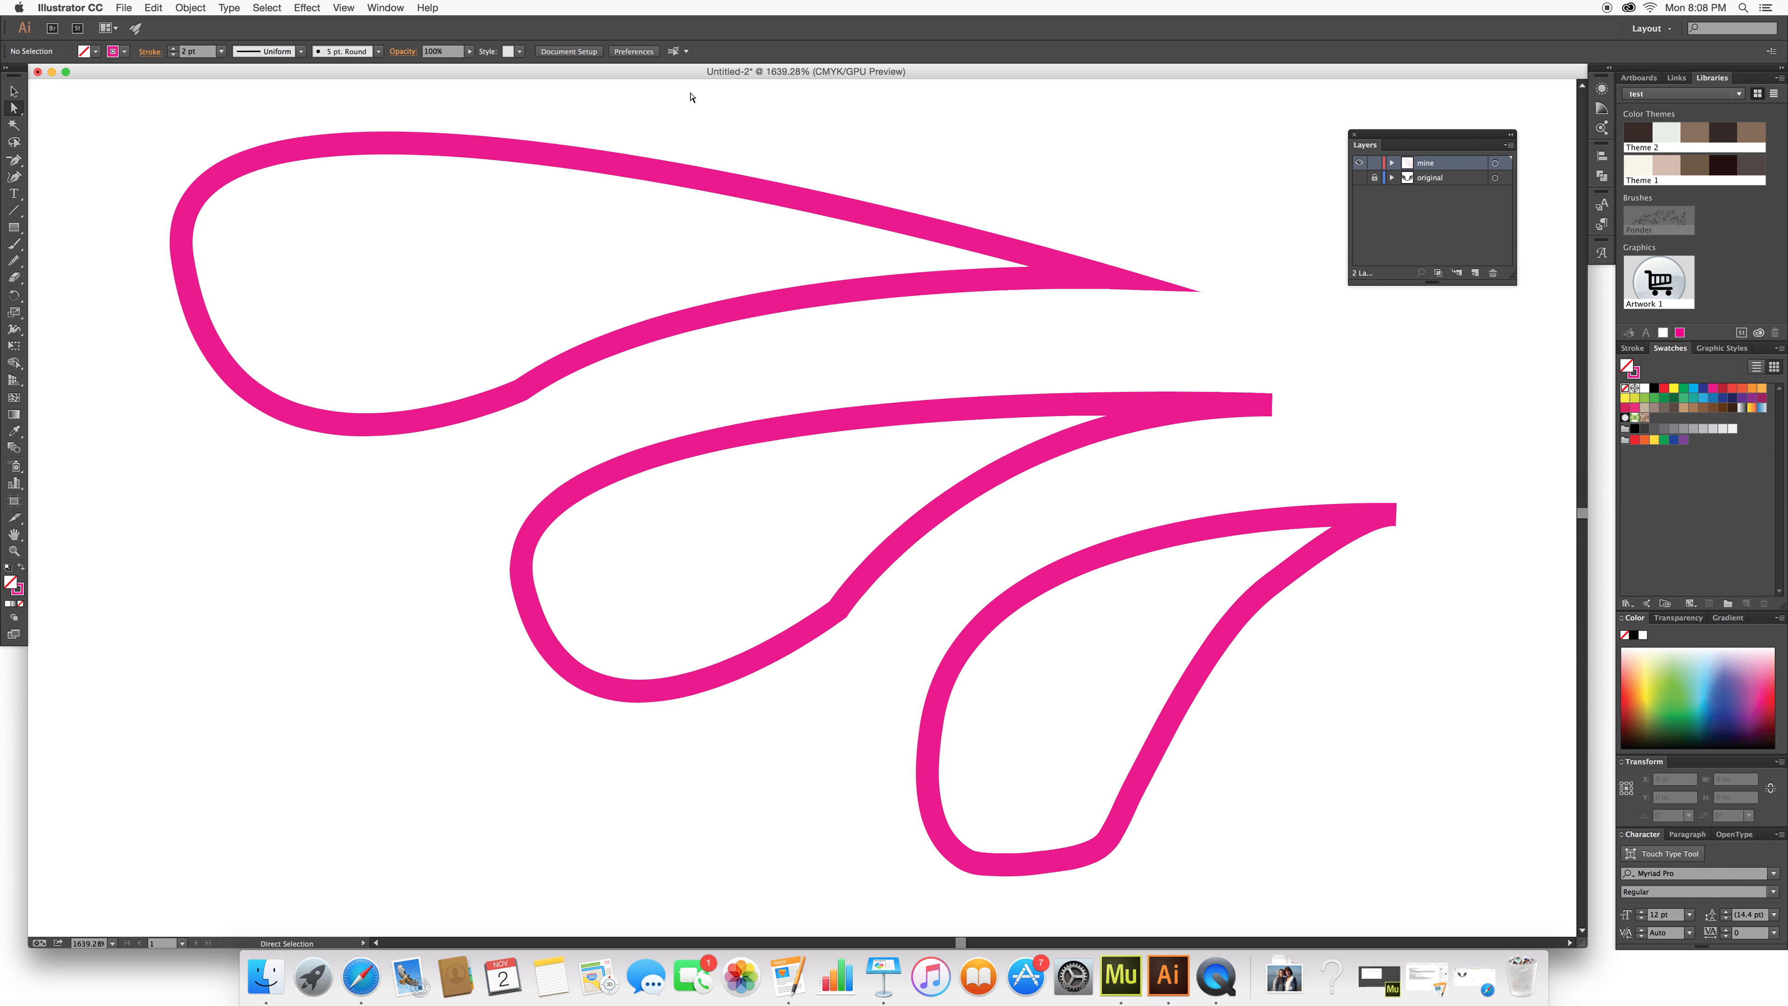
- Give all four traced shapes a black fill with no stroke and deselect them
{"action": "key", "text": "super+minus"}
{"action": "key", "text": "super+minus"}
{"action": "key", "text": "super+minus"}
{"action": "key", "text": "super+minus"}
{"action": "key", "text": "super+minus"}
{"action": "key", "text": "super+minus"}
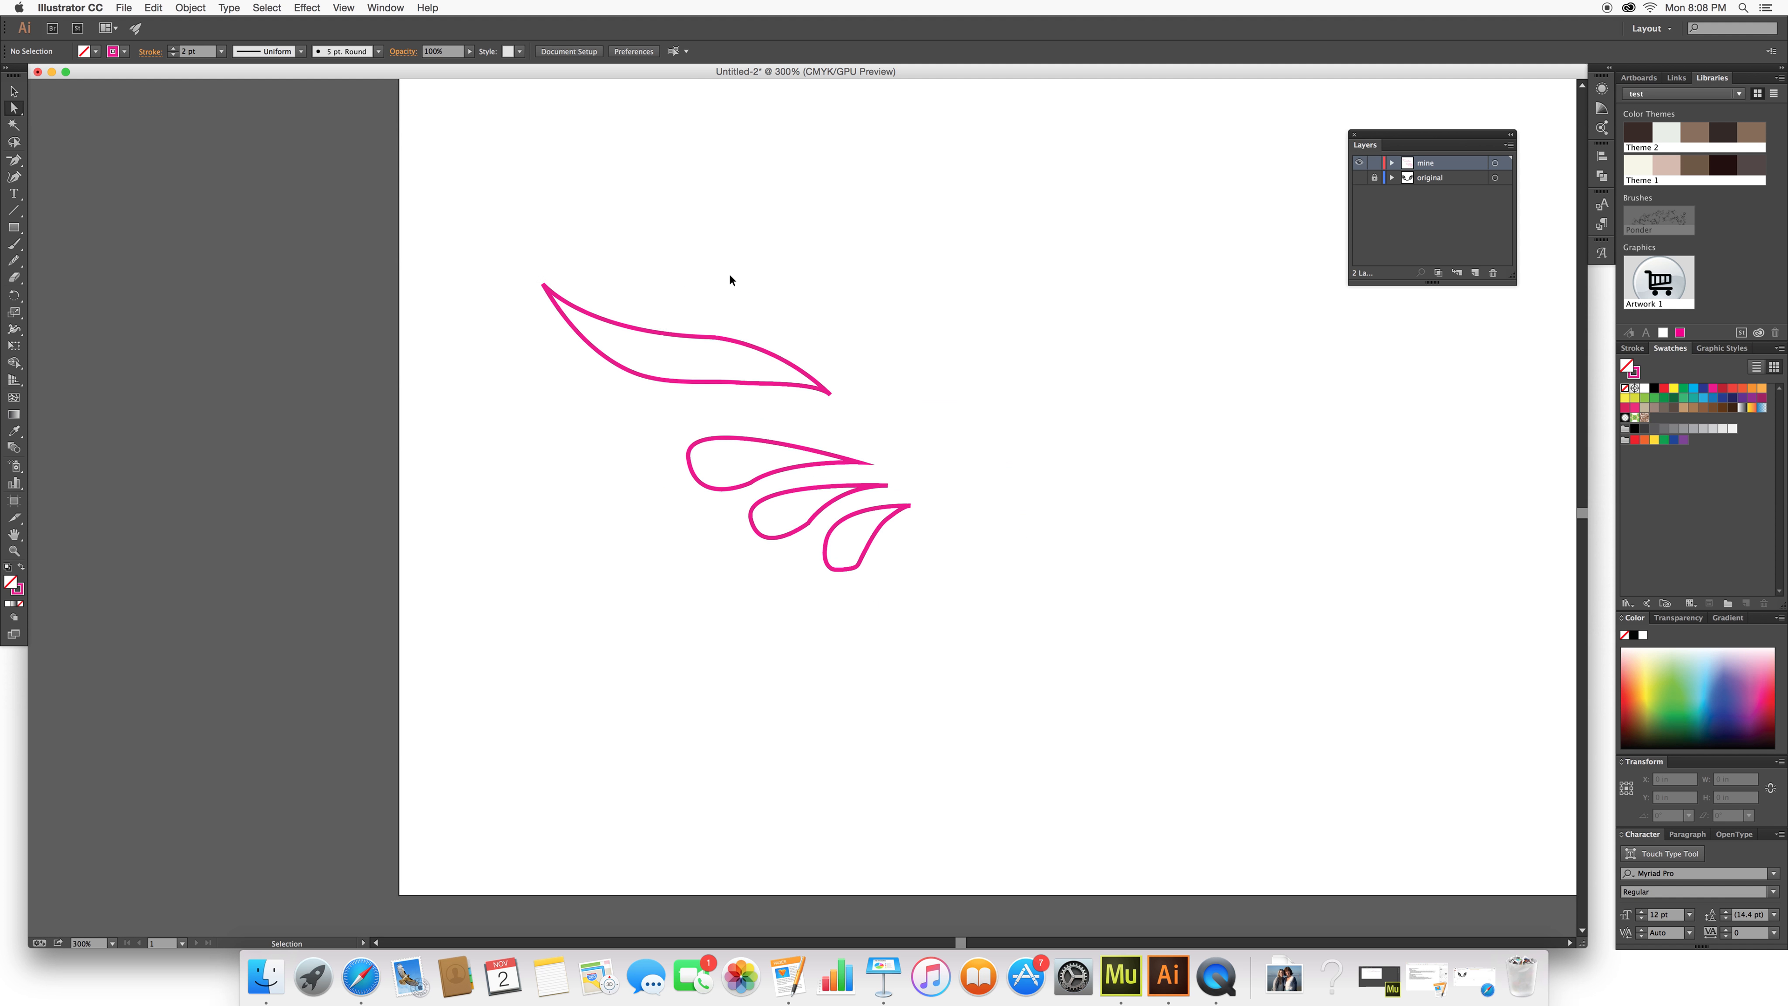
{"action": "left_click_drag", "start_coordinate": [605, 332], "coordinate": [966, 633]}
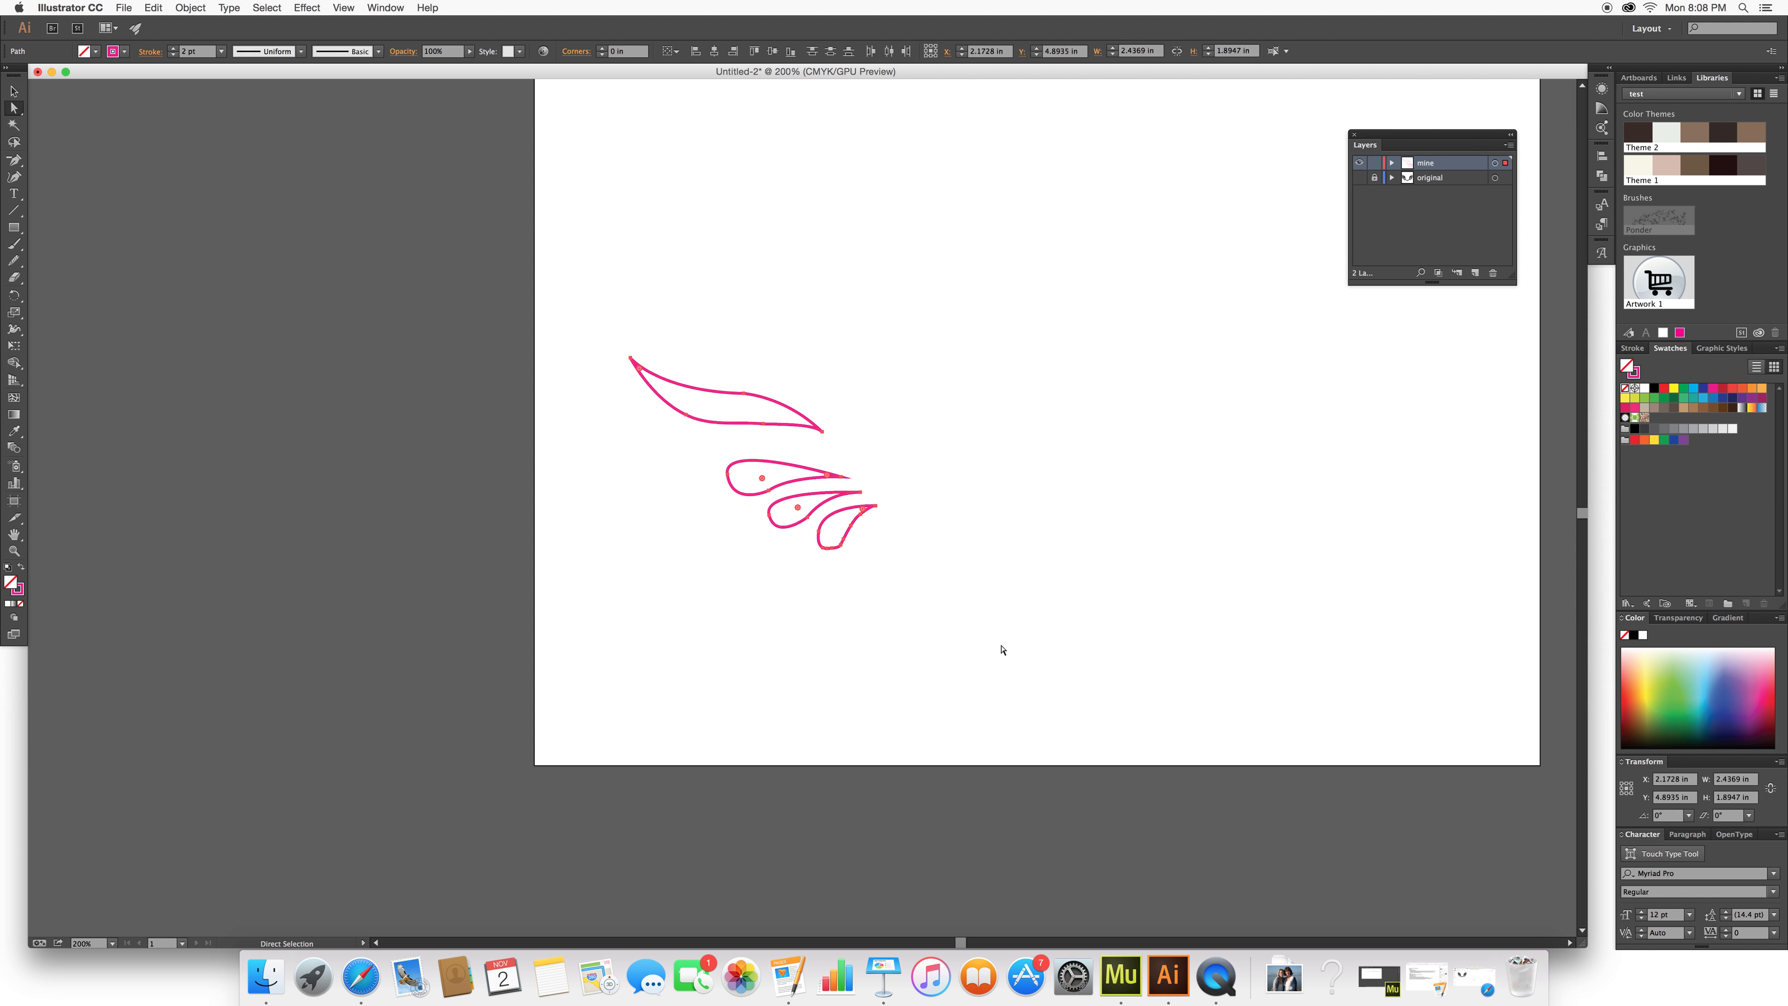
{"action": "left_click", "coordinate": [92, 53]}
{"action": "left_click", "coordinate": [39, 75]}
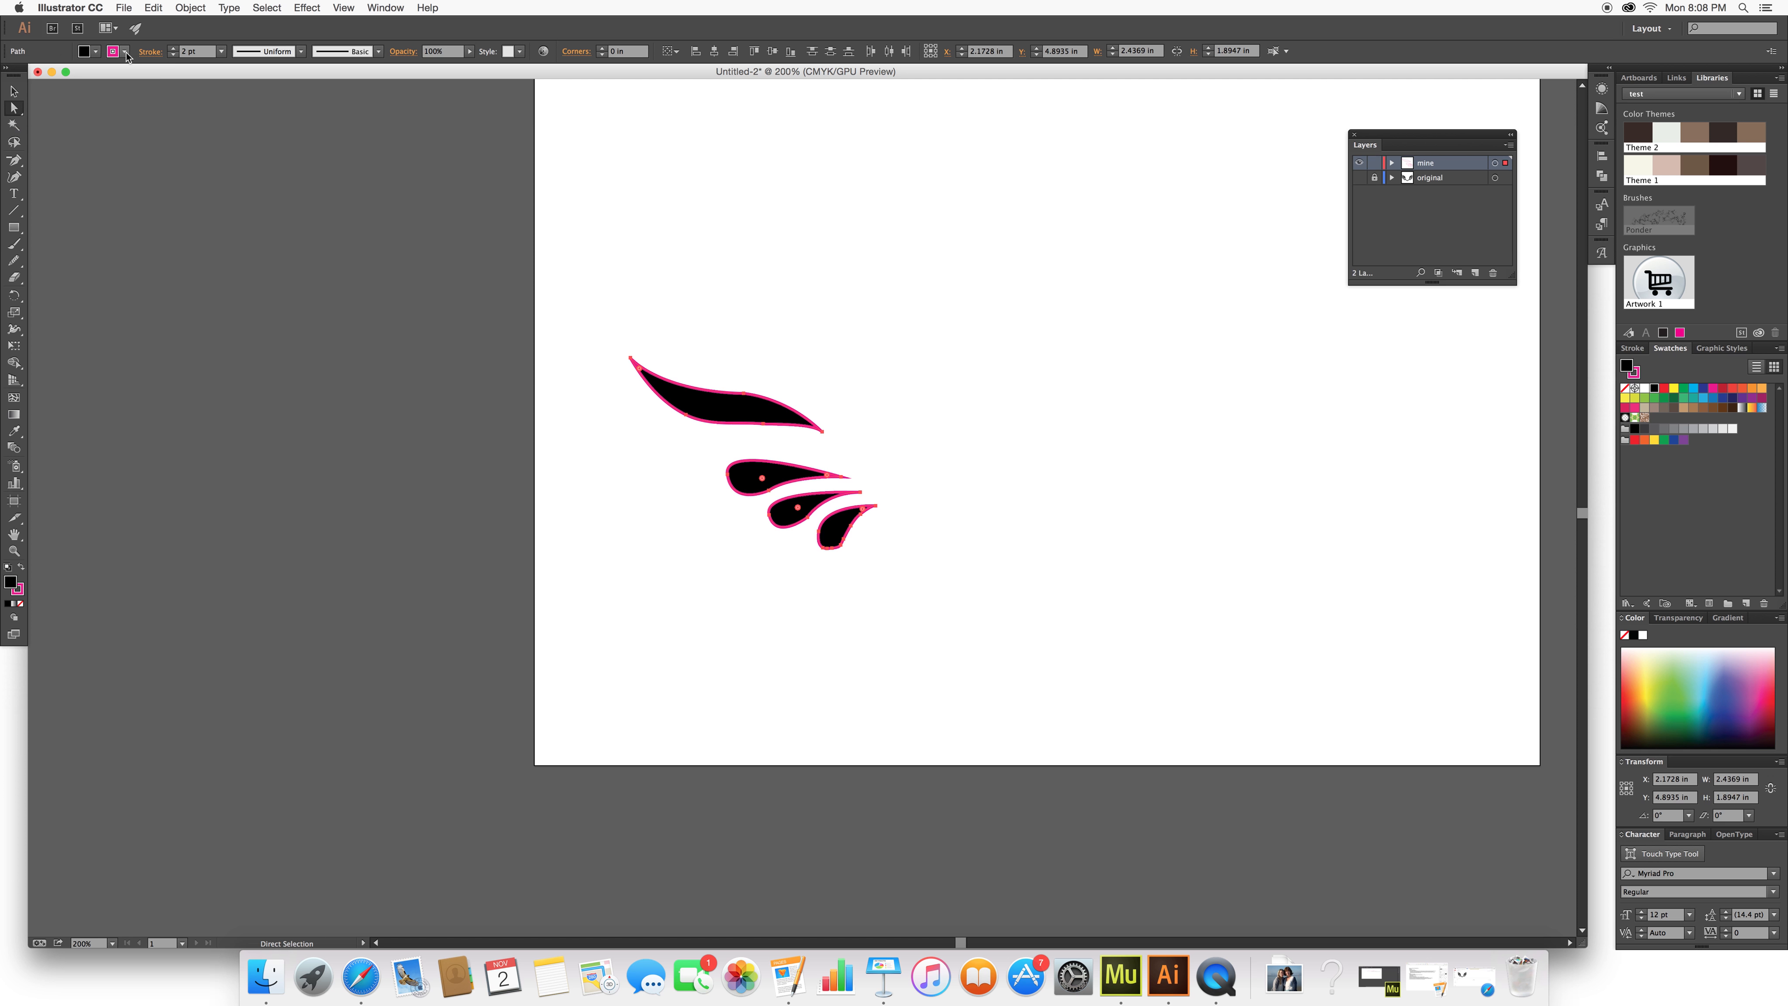
{"action": "left_click", "coordinate": [9, 75]}
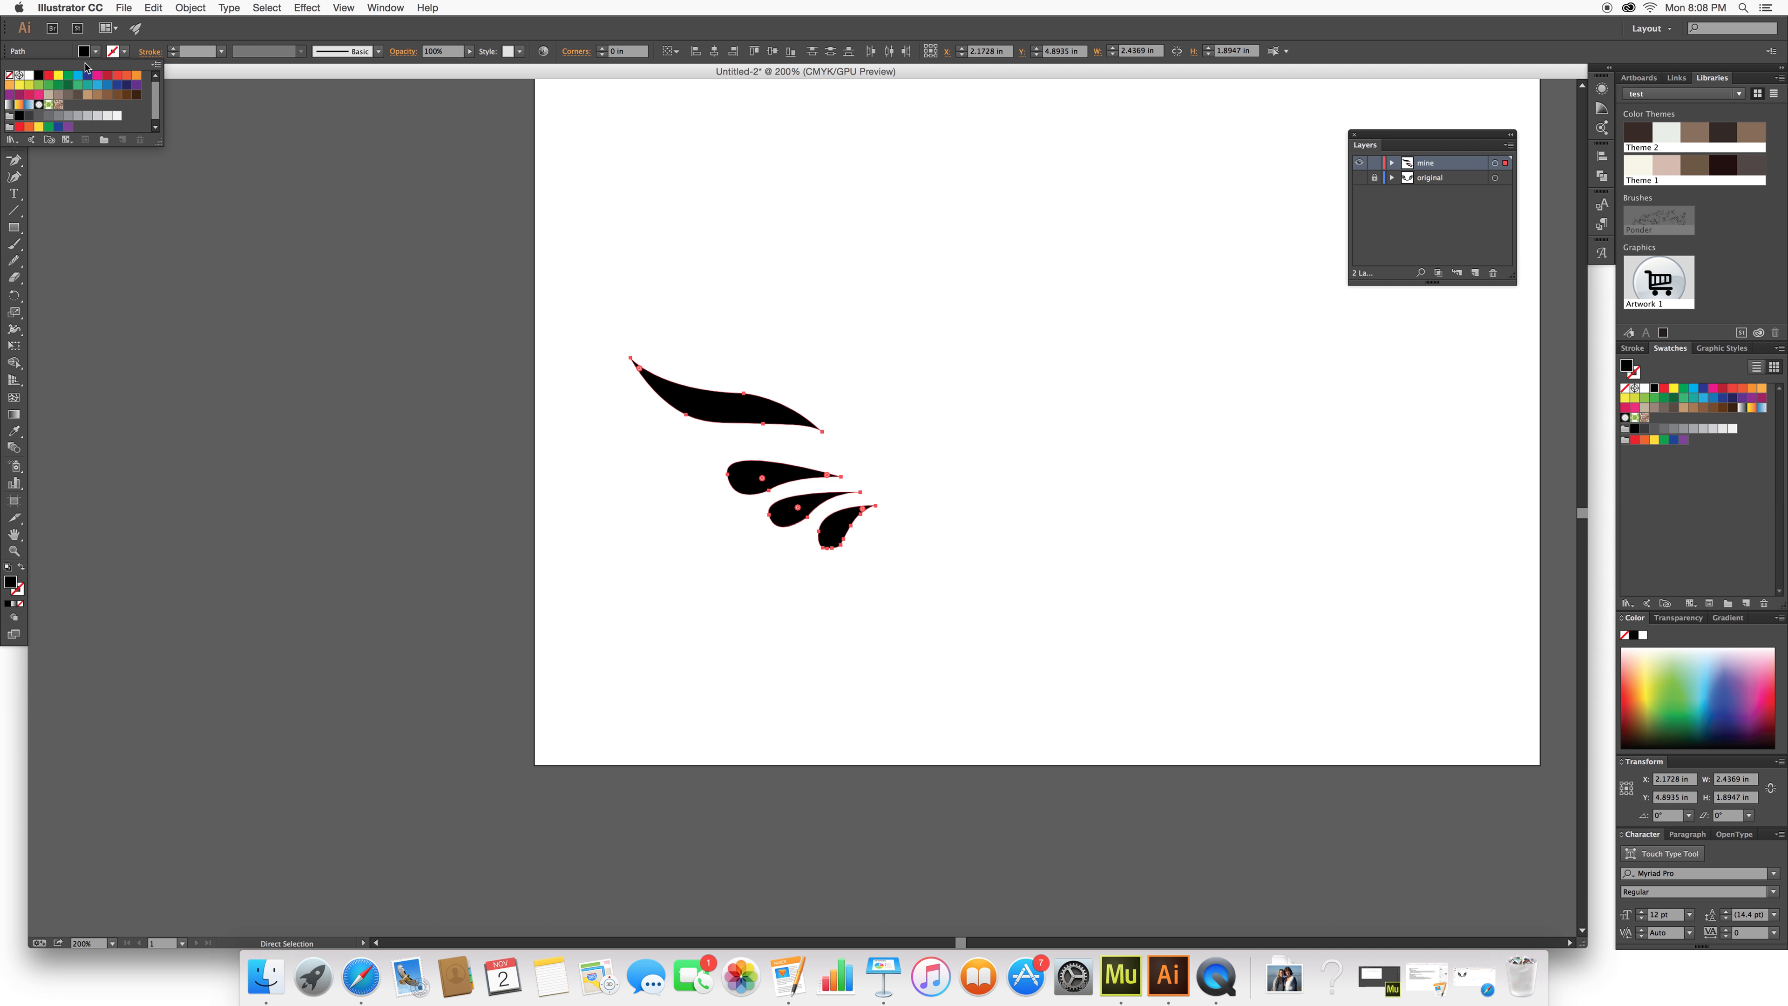
{"action": "left_click", "coordinate": [886, 337]}
{"action": "left_click", "coordinate": [886, 336]}
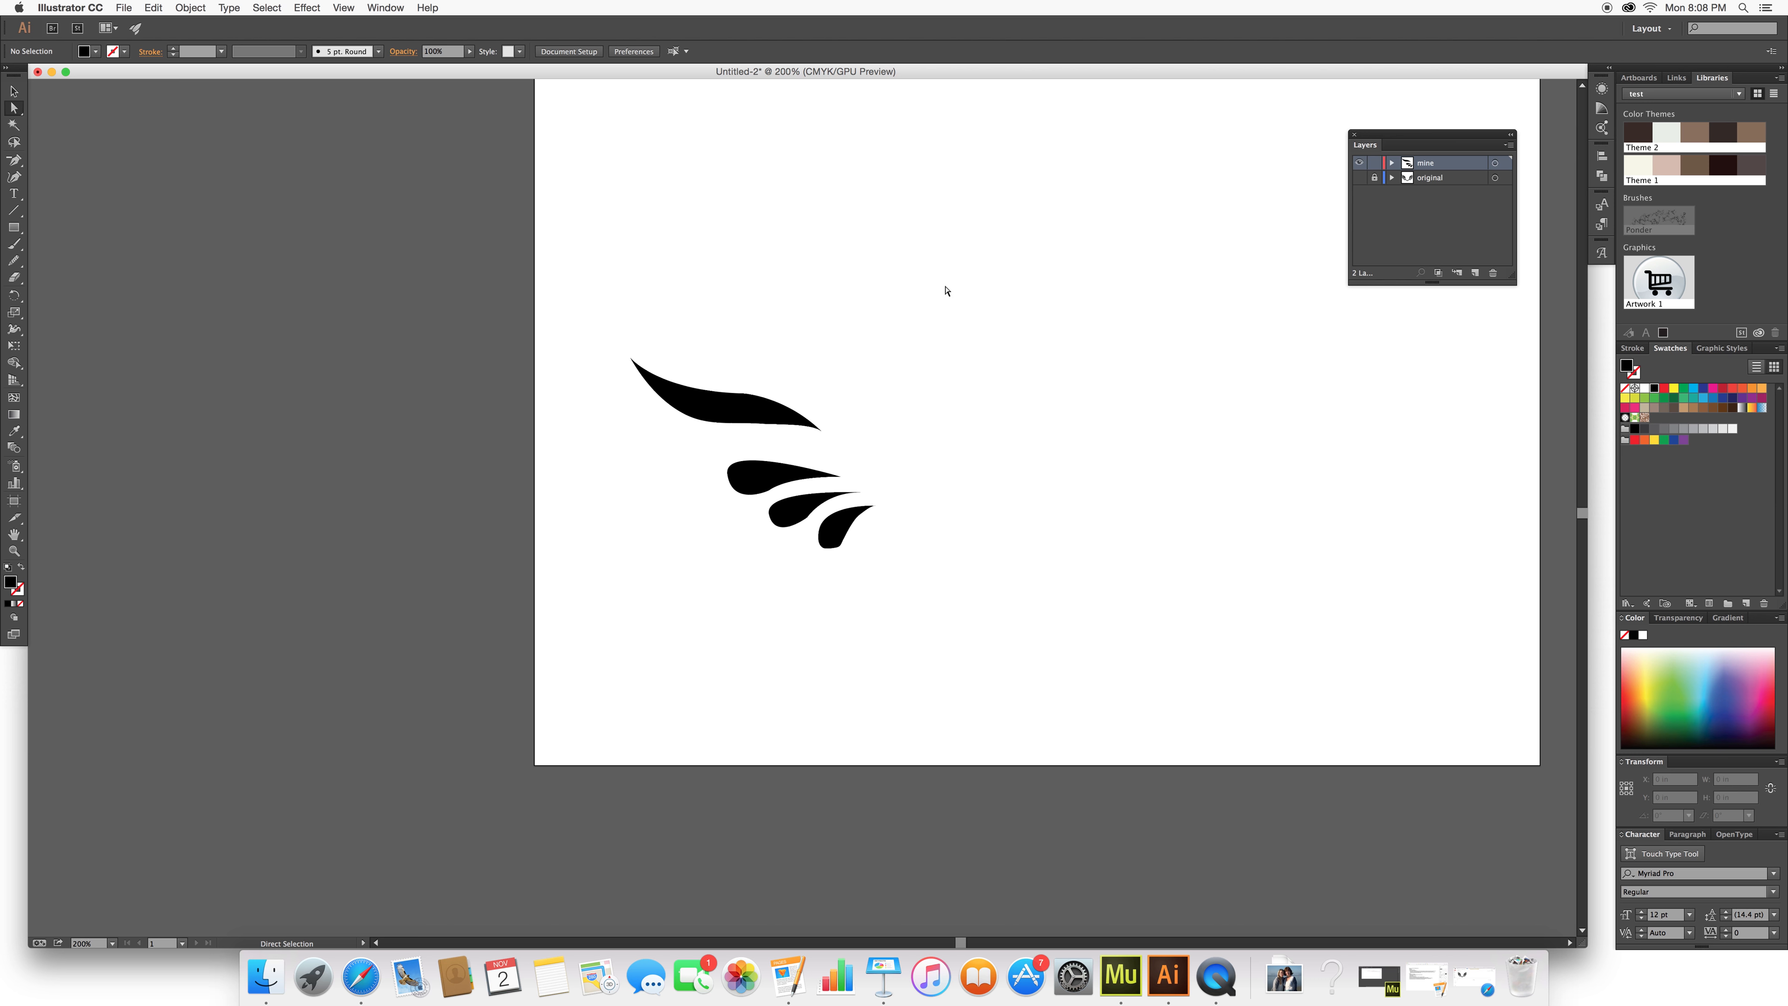
- Show the layer original to compare it with the filled tracing, and hide it again
{"action": "left_click", "coordinate": [1361, 178]}
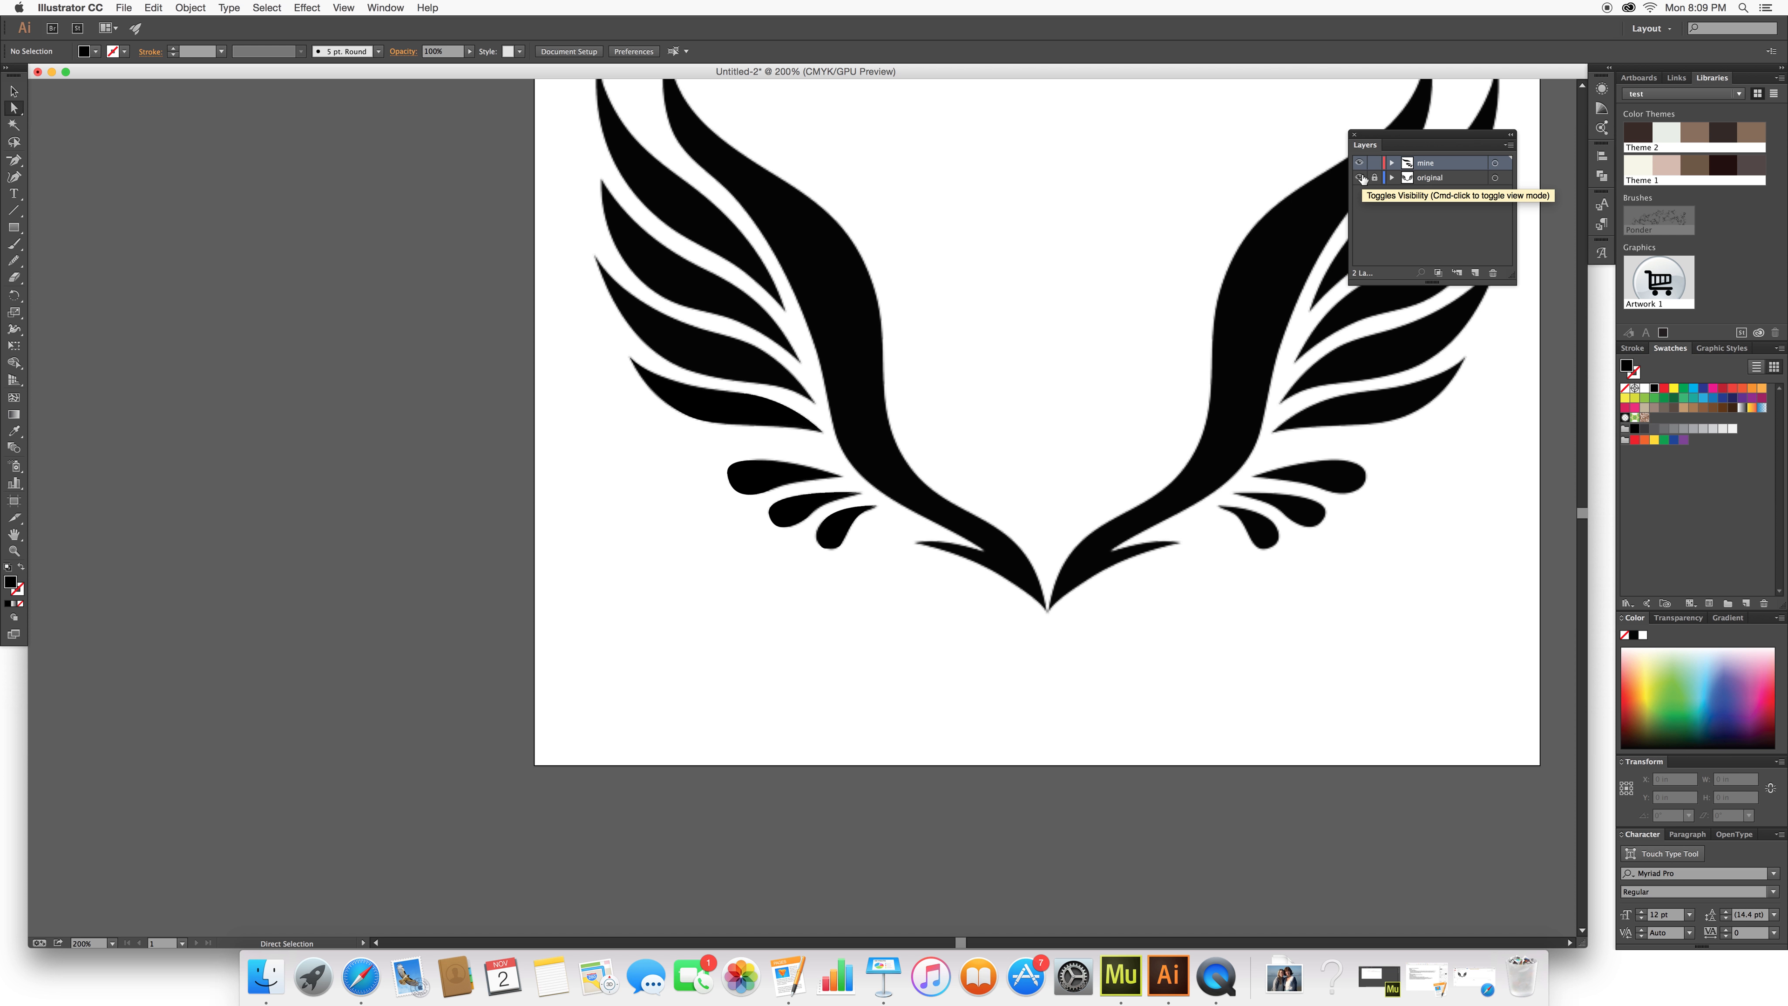
{"action": "left_click", "coordinate": [1360, 179]}
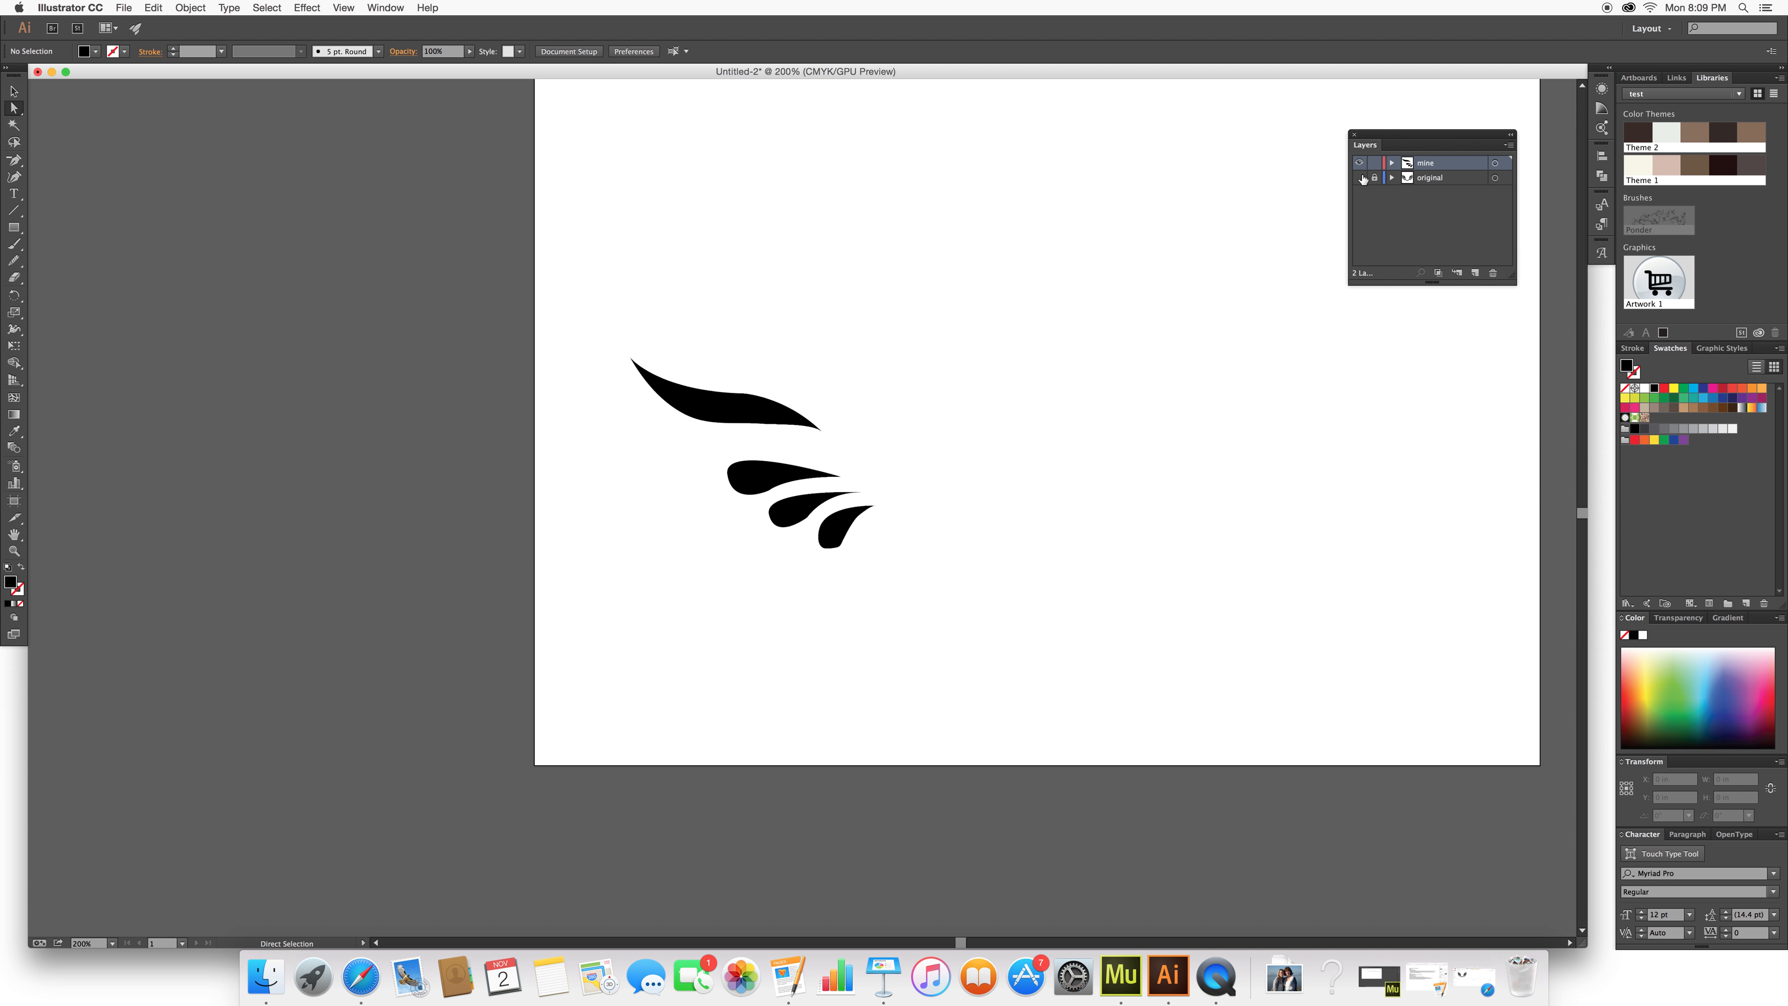